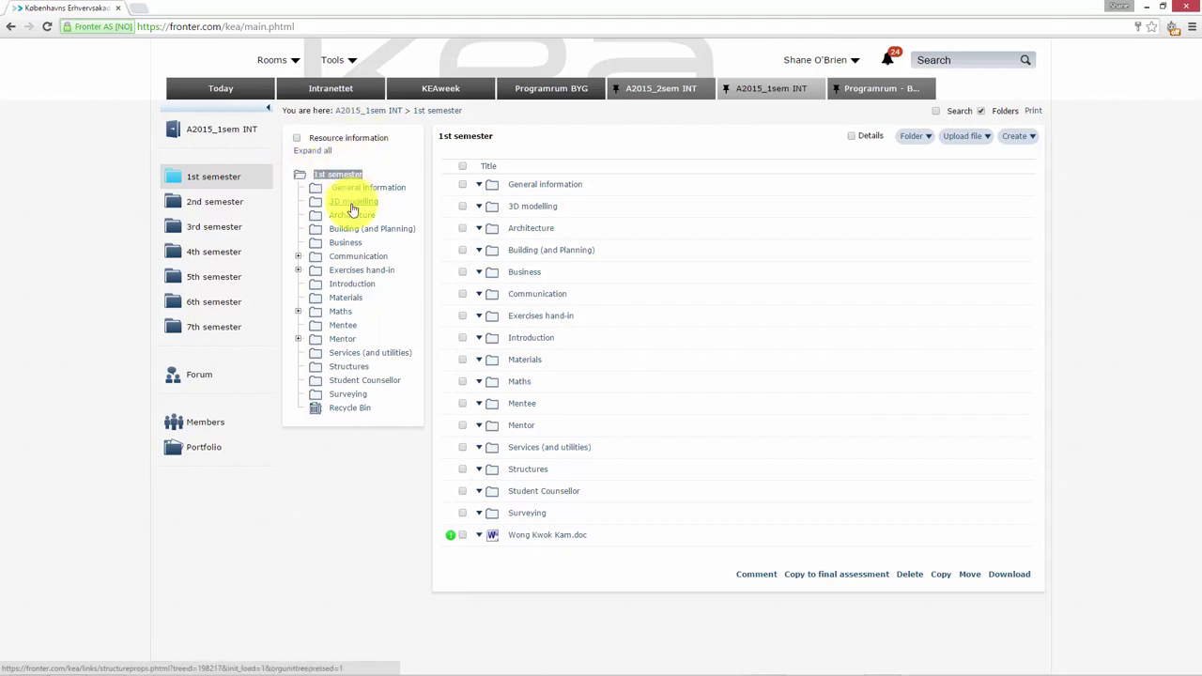
Open the BIM lectures site from the 3D modelling folder of the 1st semester
{"action": "left_click", "coordinate": [310, 470]}
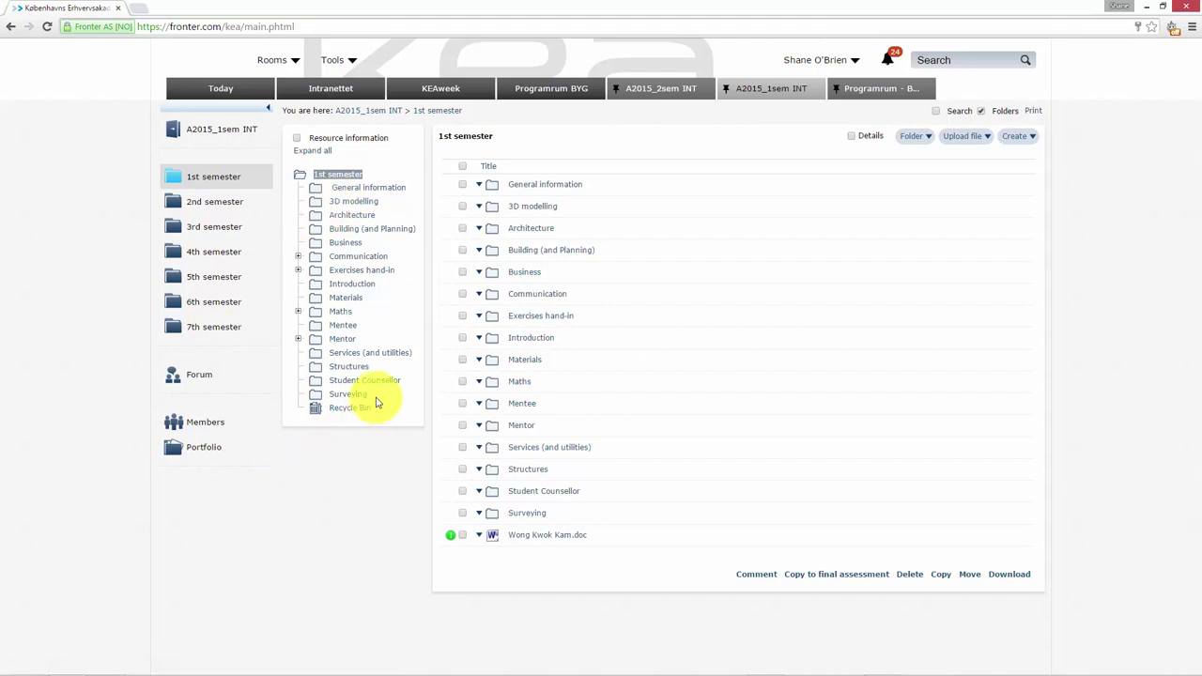
{"action": "left_click", "coordinate": [369, 203]}
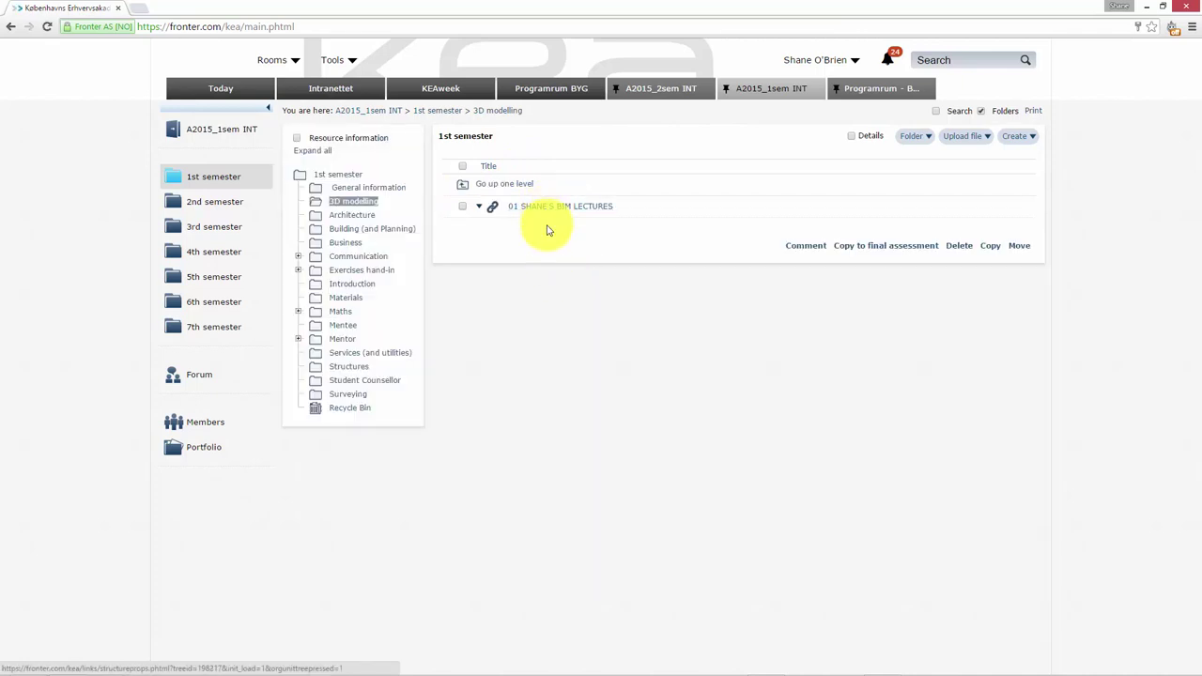
{"action": "left_click", "coordinate": [556, 206]}
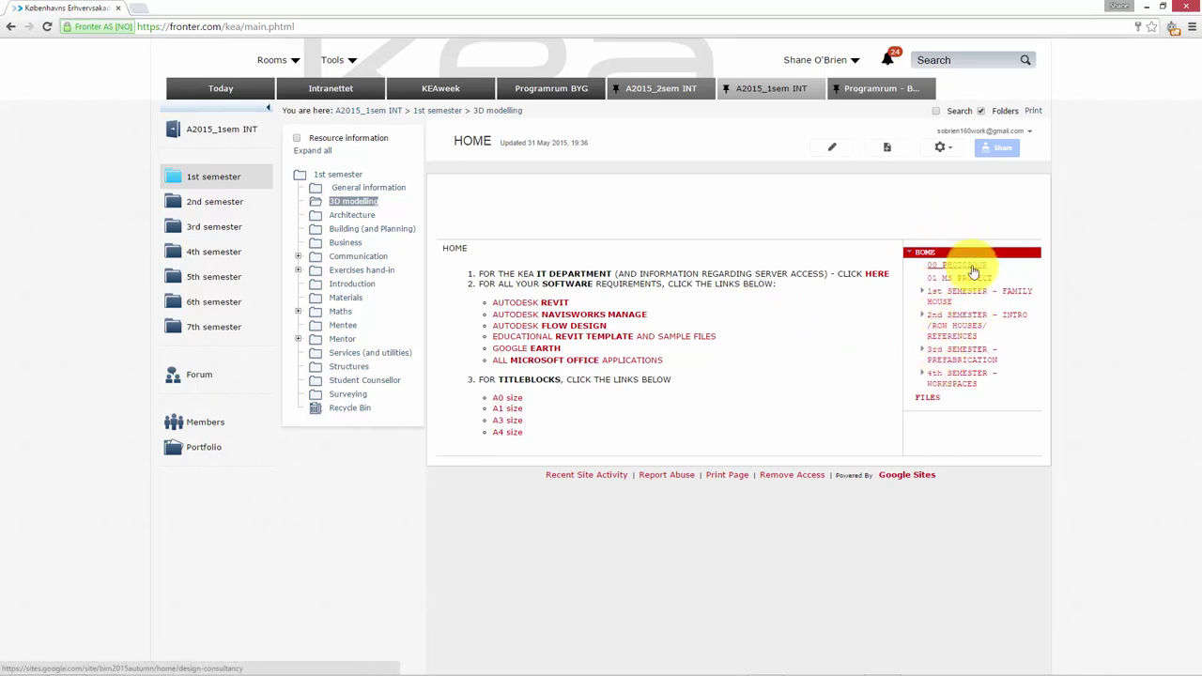
View the Autumn 2015 single family house page of the 1st semester, and return to the family house overview
{"action": "left_click", "coordinate": [934, 298]}
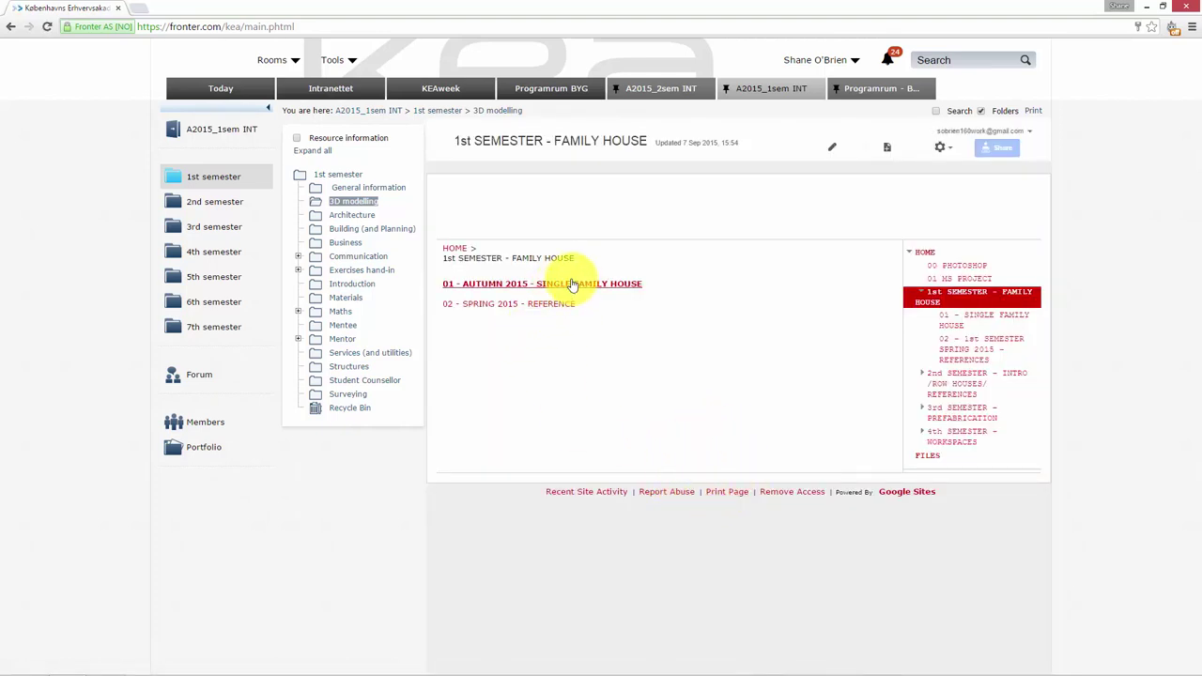
{"action": "left_click", "coordinate": [542, 284]}
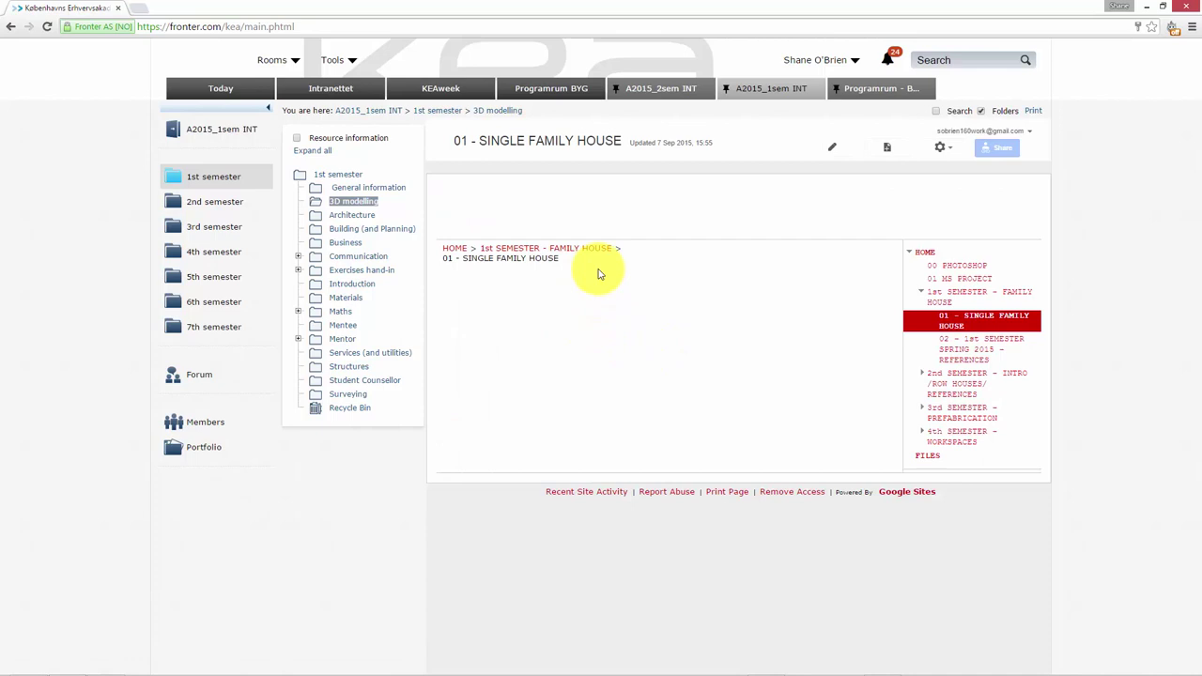
{"action": "left_click", "coordinate": [10, 27]}
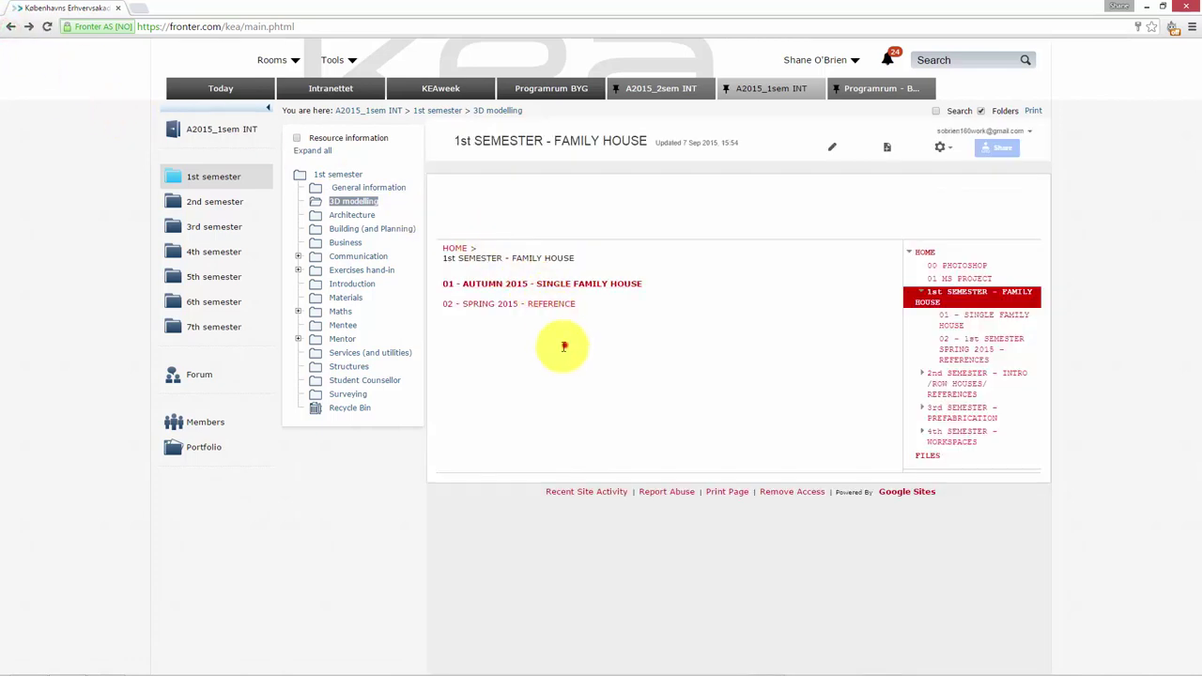
View the Module 2 building elements lessons in the Spring 2015 references, and return to the module list
{"action": "left_click", "coordinate": [527, 304]}
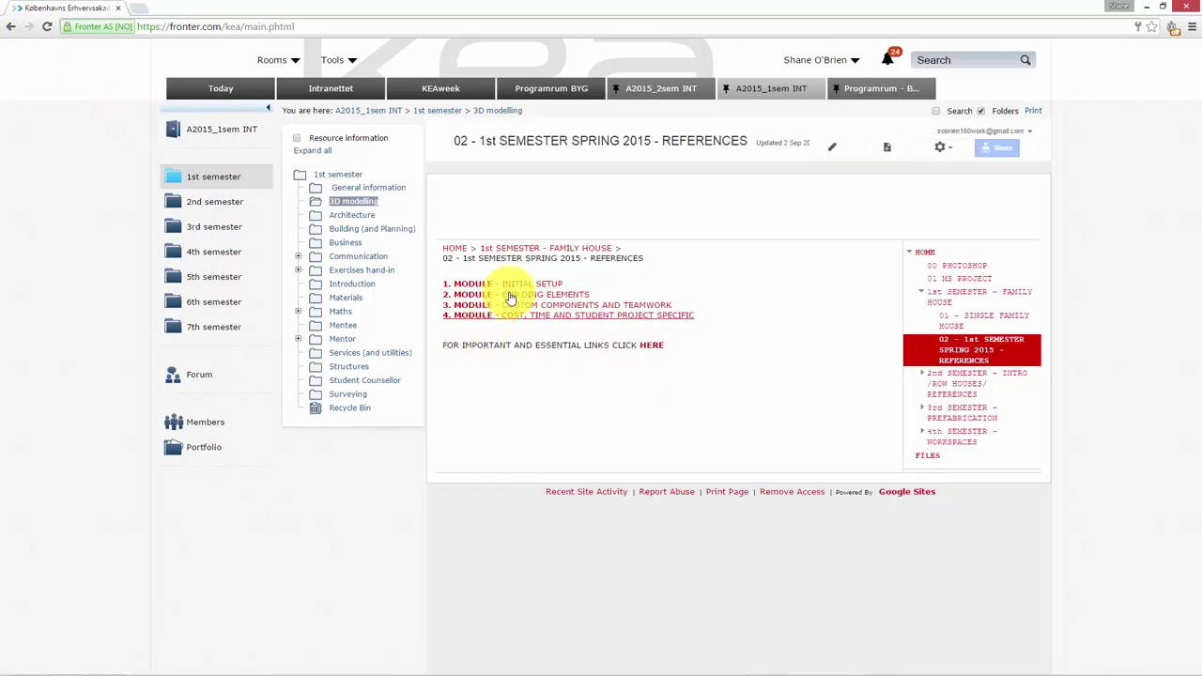
{"action": "left_click", "coordinate": [491, 296]}
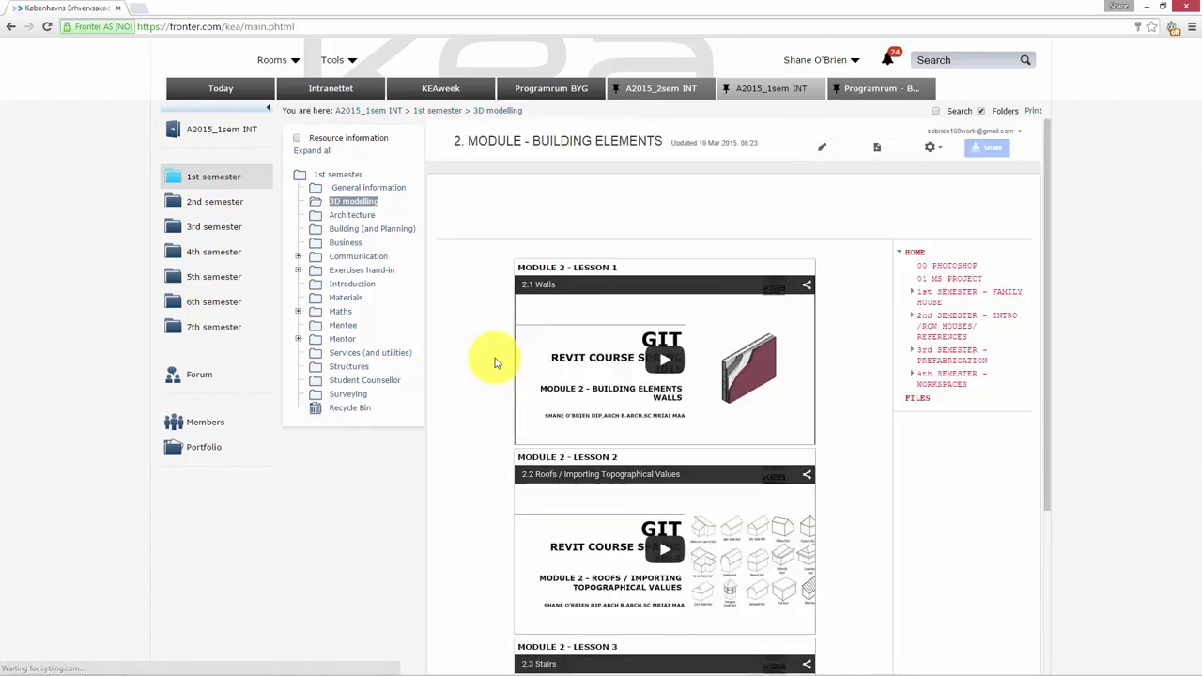
{"action": "scroll", "coordinate": [489, 355], "scroll_direction": "down", "scroll_amount": 2}
{"action": "scroll", "coordinate": [493, 348], "scroll_direction": "up", "scroll_amount": 2}
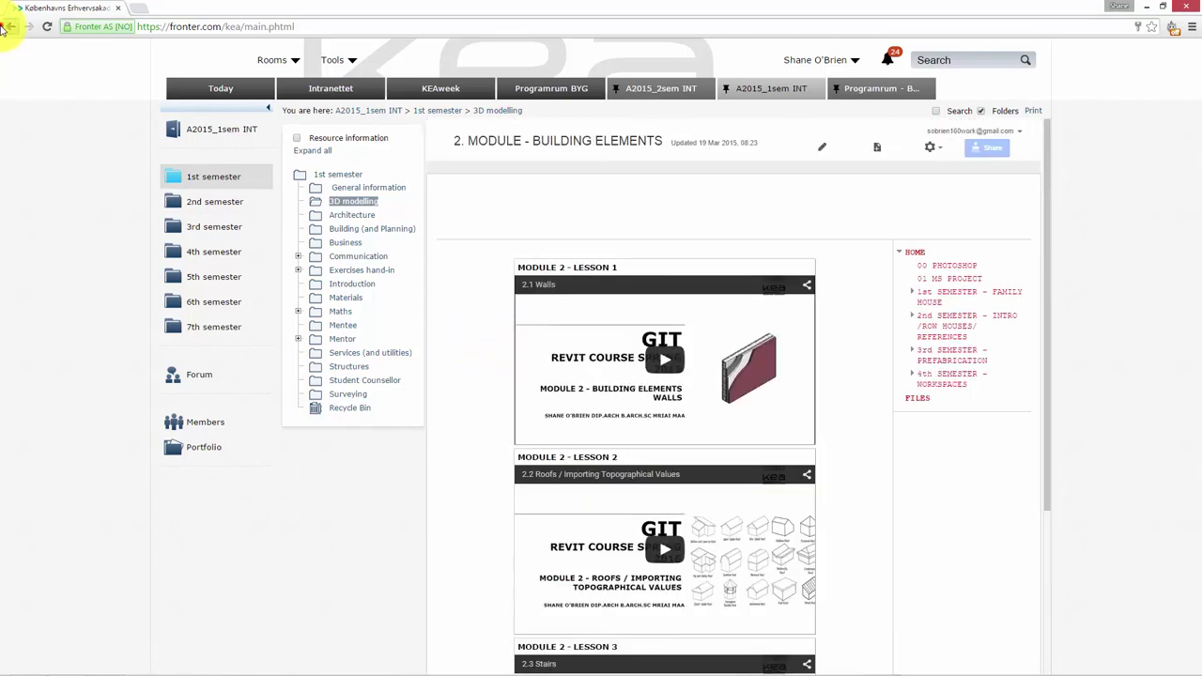
{"action": "left_click", "coordinate": [8, 26]}
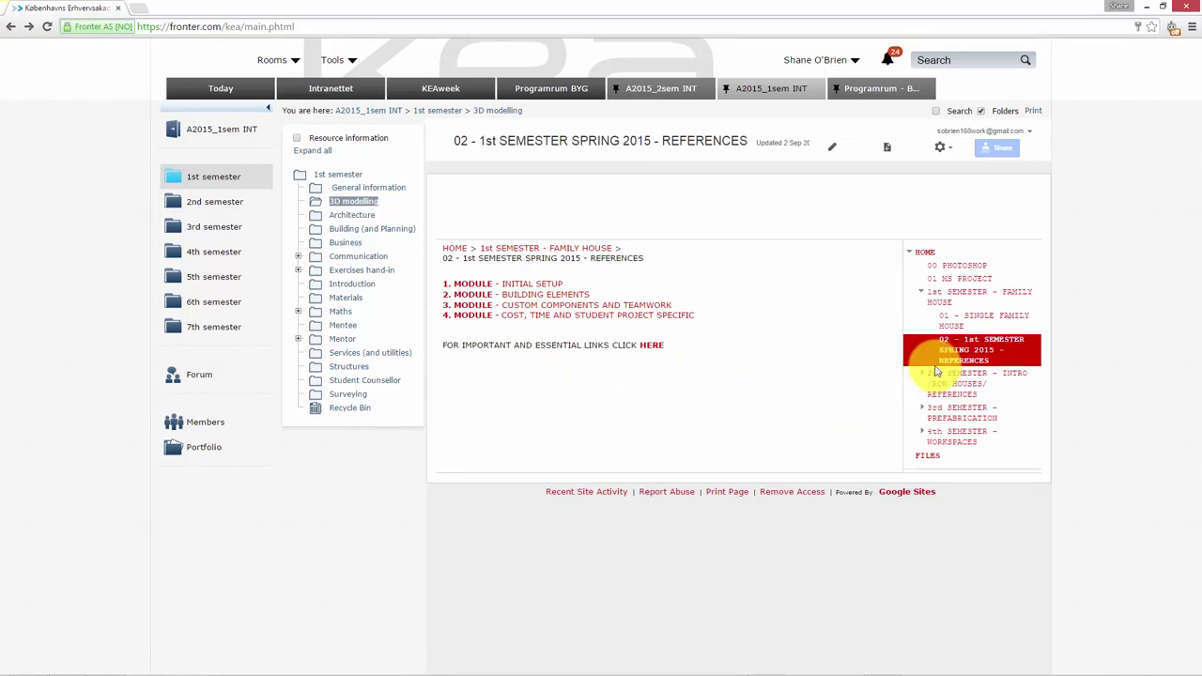
View the Quantification lesson under 4th Semester - Workspaces, and return to the 1st Semester - Family House page
{"action": "left_click", "coordinate": [958, 434]}
{"action": "left_click", "coordinate": [765, 449]}
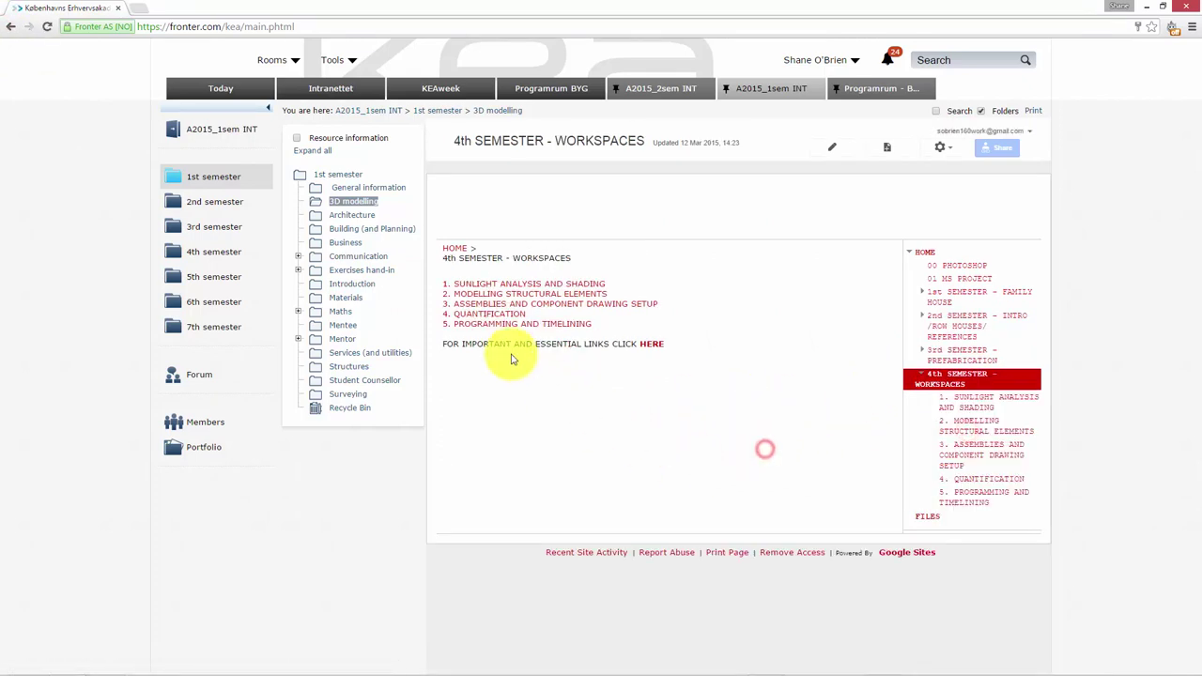
{"action": "left_click", "coordinate": [491, 315]}
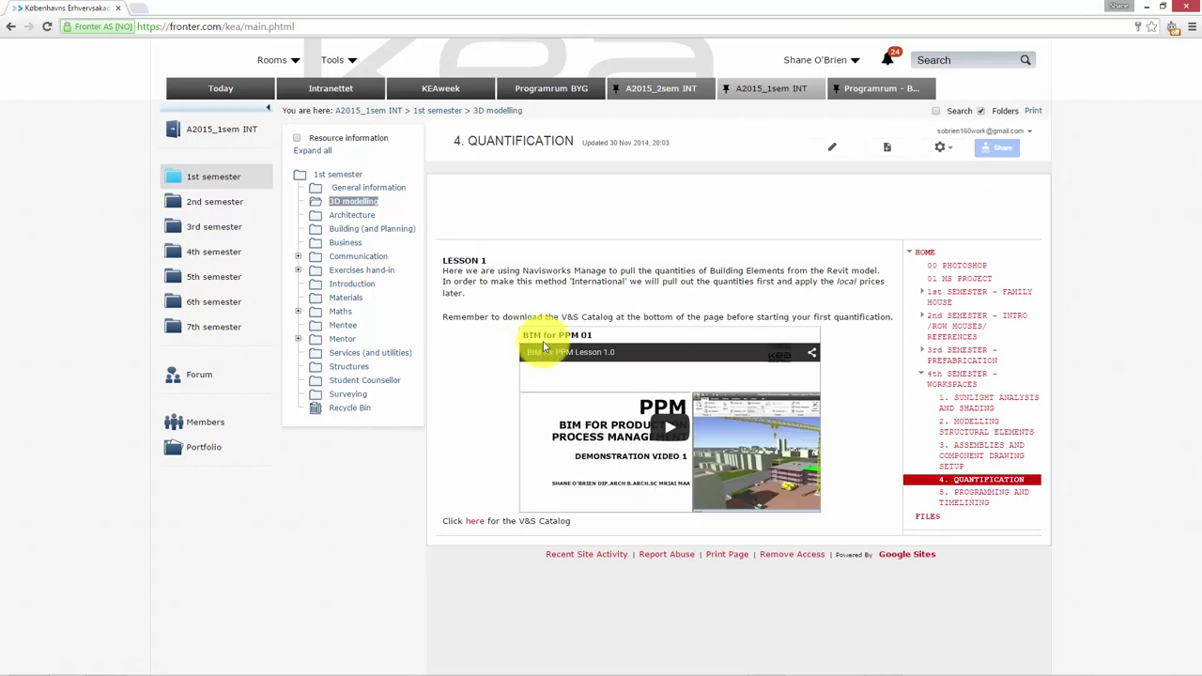
{"action": "left_click", "coordinate": [652, 269]}
{"action": "left_click", "coordinate": [953, 299]}
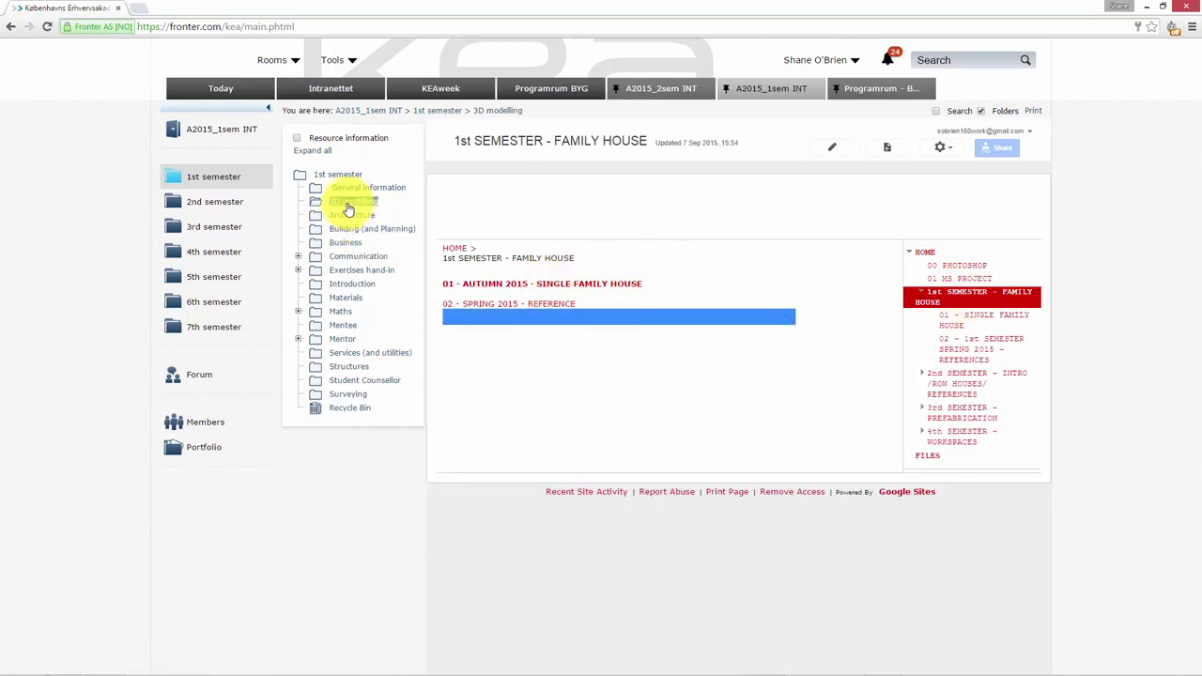
Reopen the BIM lectures home page from the 3D modelling folder and download the A3 size titleblock
{"action": "left_click", "coordinate": [353, 201]}
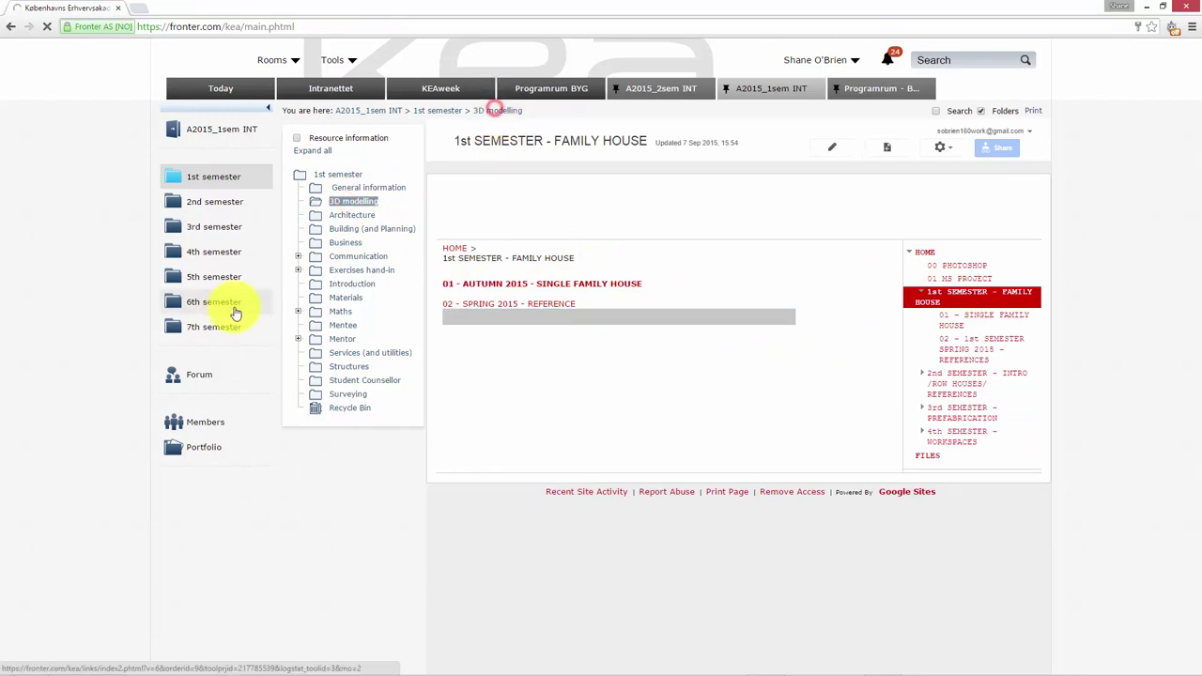
{"action": "left_click", "coordinate": [536, 207]}
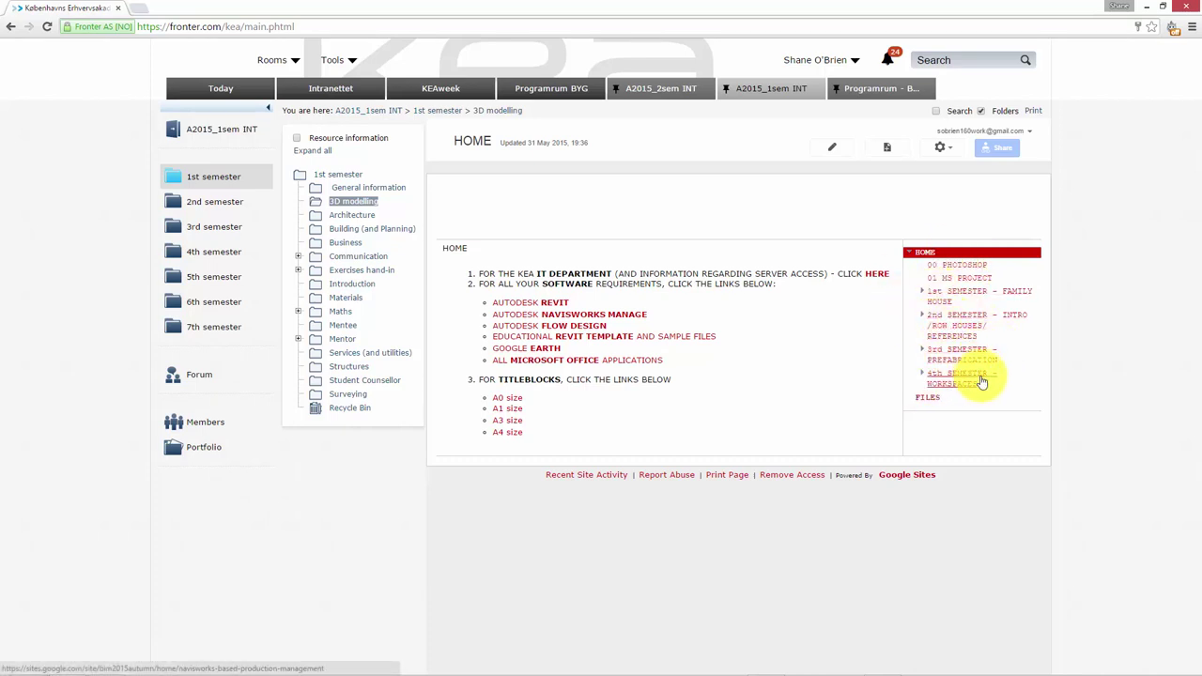
{"action": "left_click", "coordinate": [737, 417]}
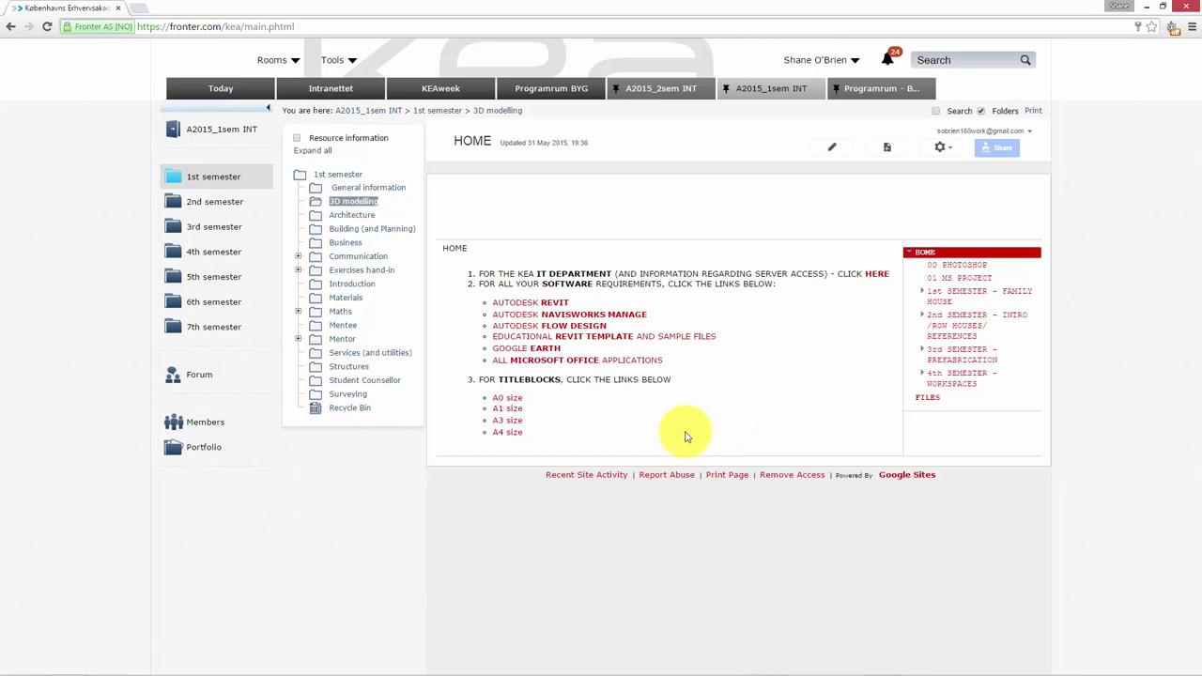
{"action": "left_click", "coordinate": [683, 433]}
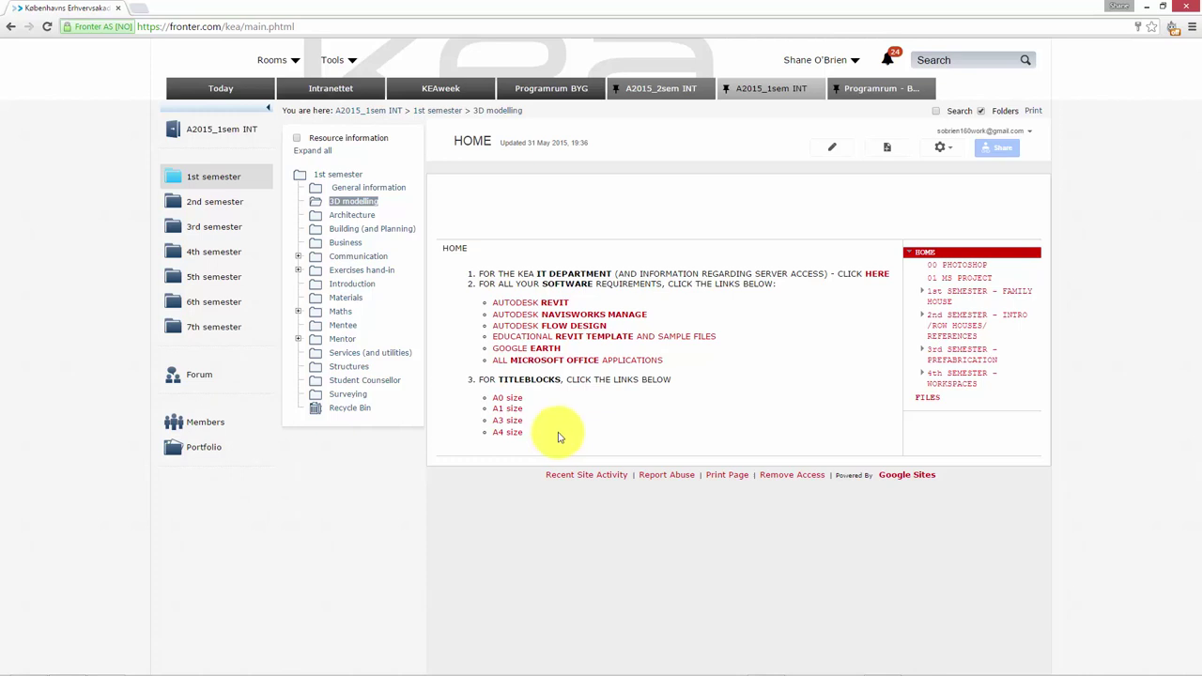
{"action": "left_click", "coordinate": [574, 426]}
{"action": "left_click", "coordinate": [645, 423]}
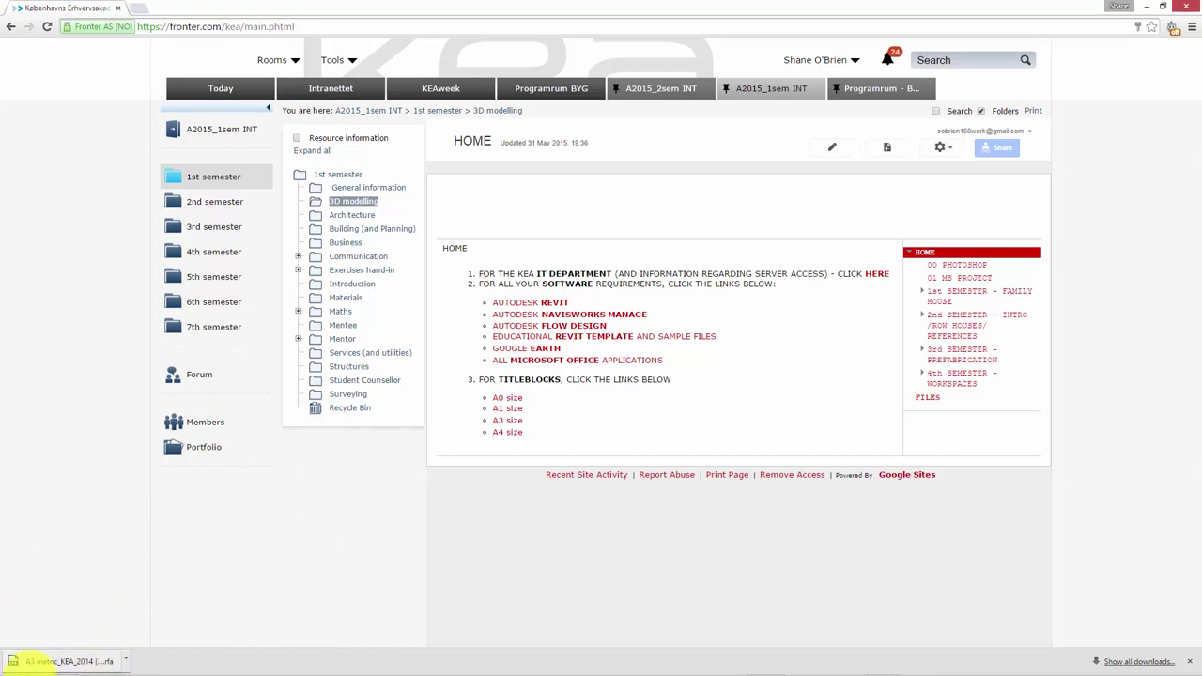
Open the downloaded A3 titleblock family in Revit and upgrade the model to Revit 2016
{"action": "left_click", "coordinate": [52, 663]}
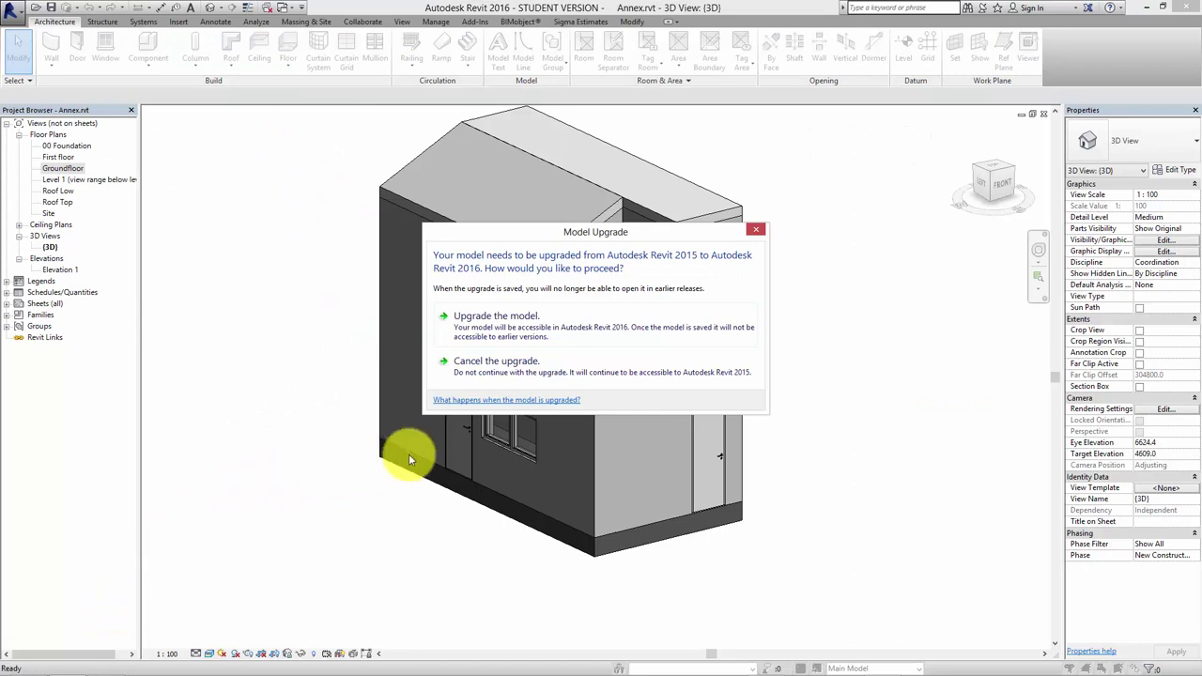
{"action": "left_click", "coordinate": [526, 330]}
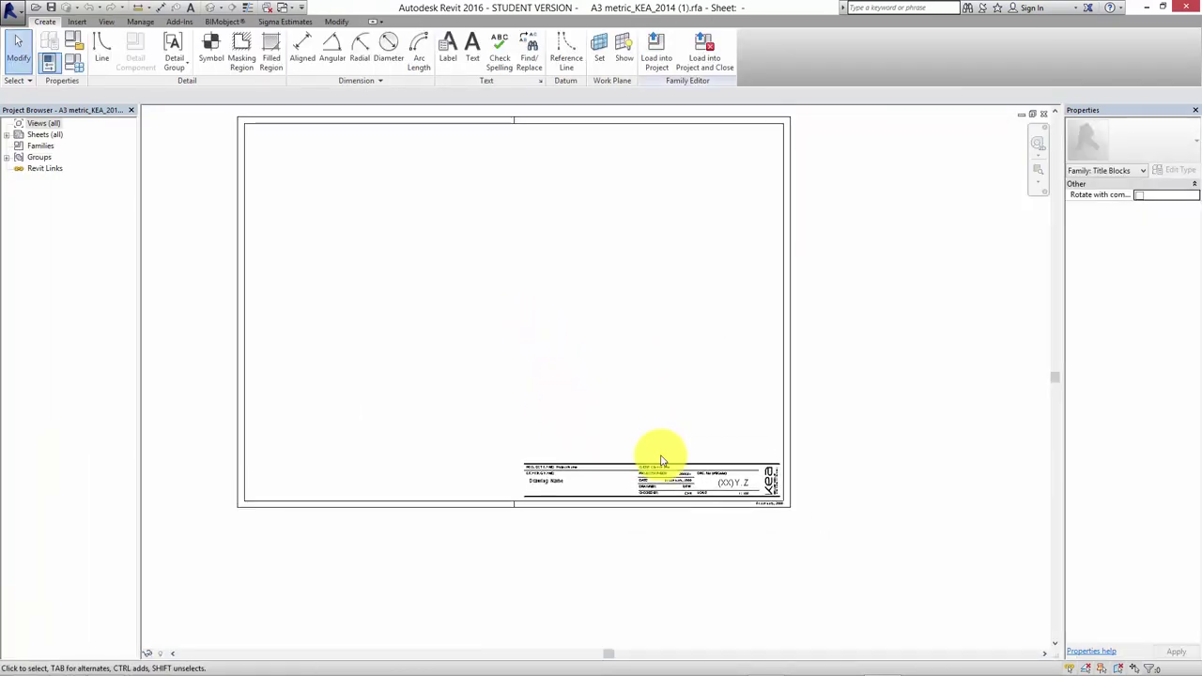
Shift the KEA logo image slightly to the left within the title block, keeping its vertical position
{"action": "scroll", "coordinate": [658, 456], "scroll_direction": "up", "scroll_amount": 4}
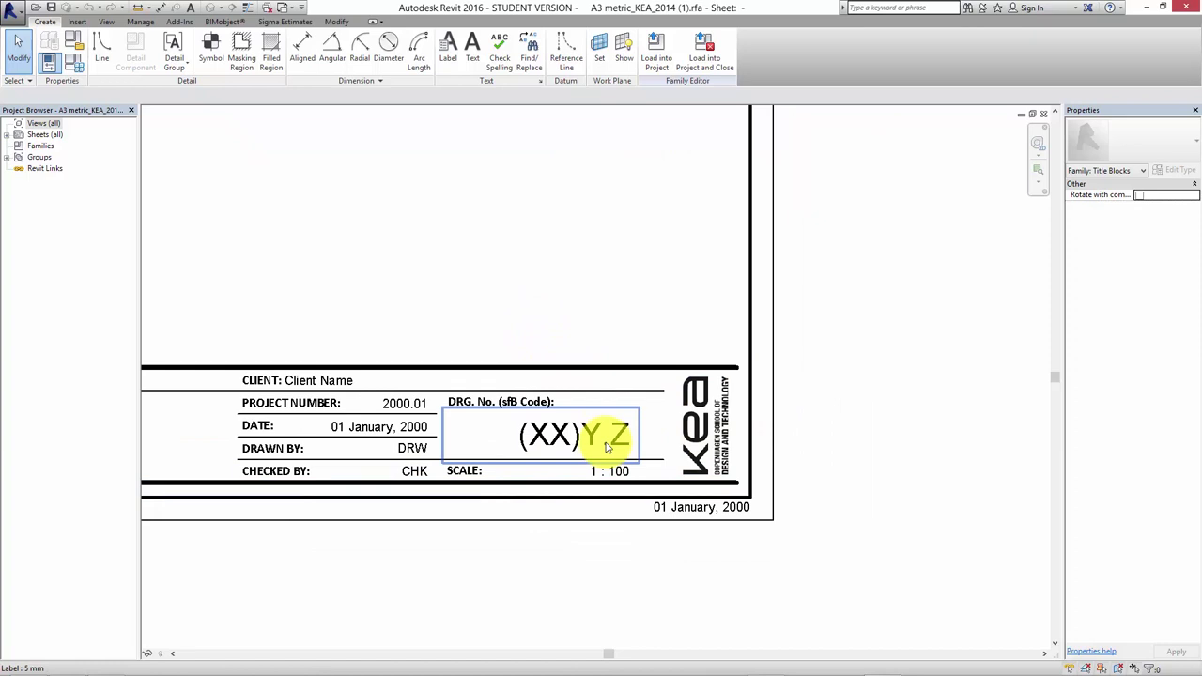
{"action": "middle_click_drag", "start_coordinate": [685, 429], "coordinate": [743, 439]}
{"action": "middle_click_drag", "start_coordinate": [338, 428], "coordinate": [698, 496]}
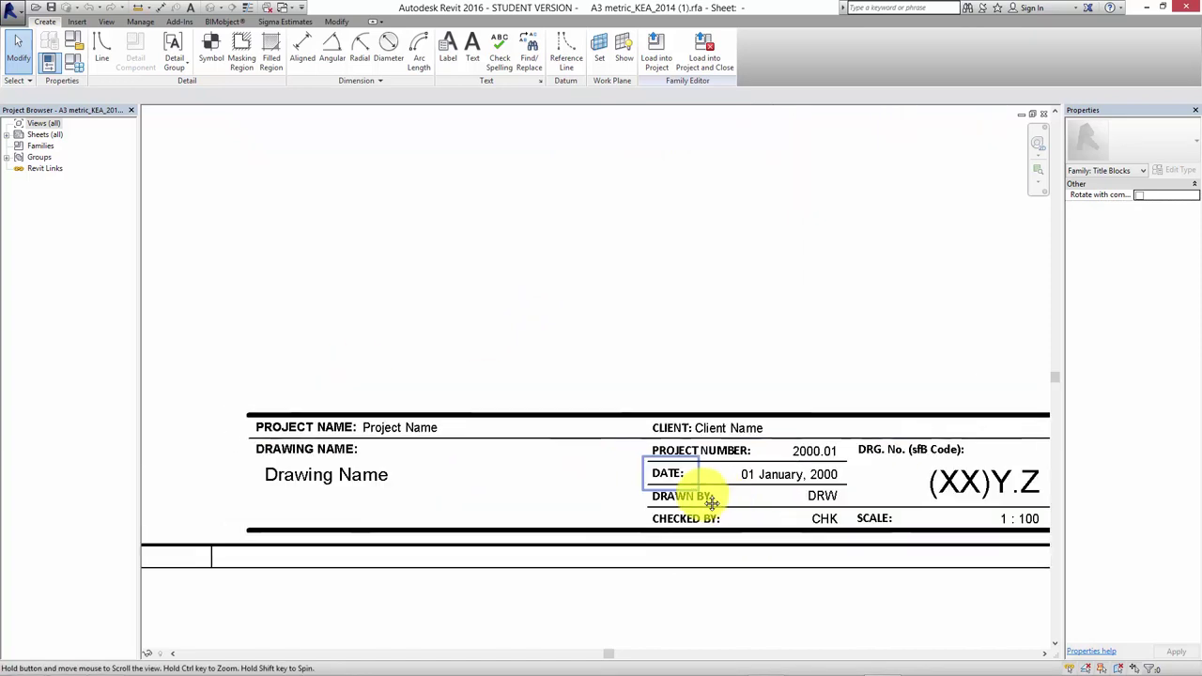
{"action": "scroll", "coordinate": [371, 441], "scroll_direction": "down", "scroll_amount": 1}
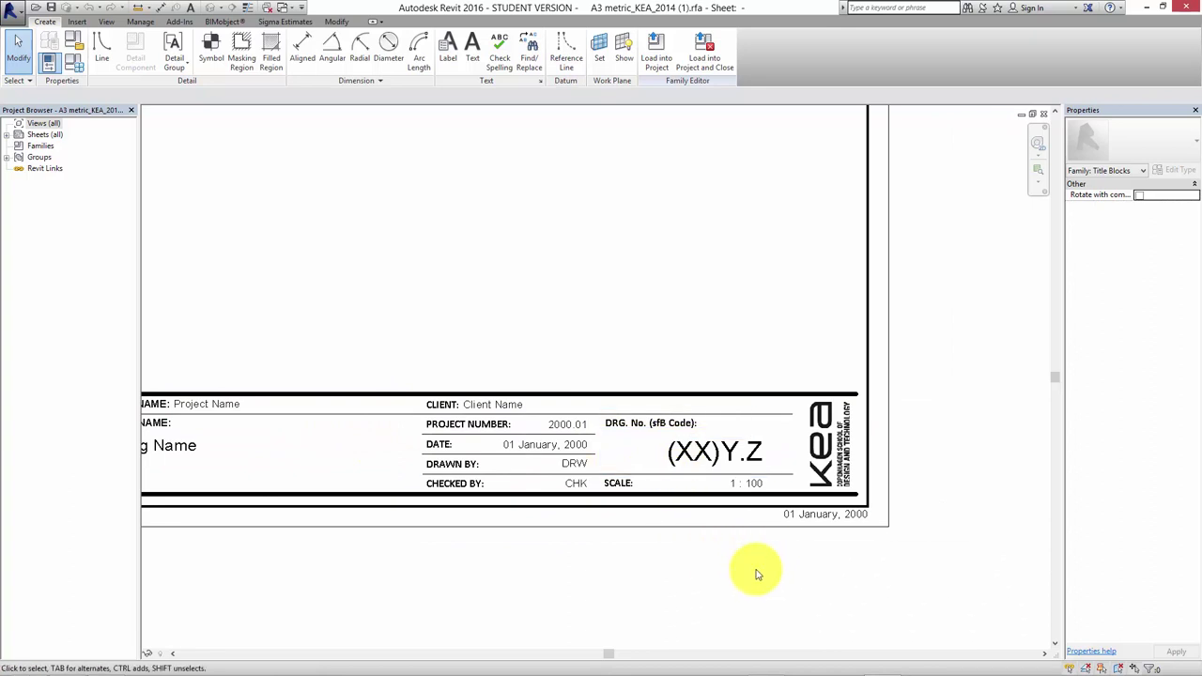
{"action": "left_click", "coordinate": [850, 434]}
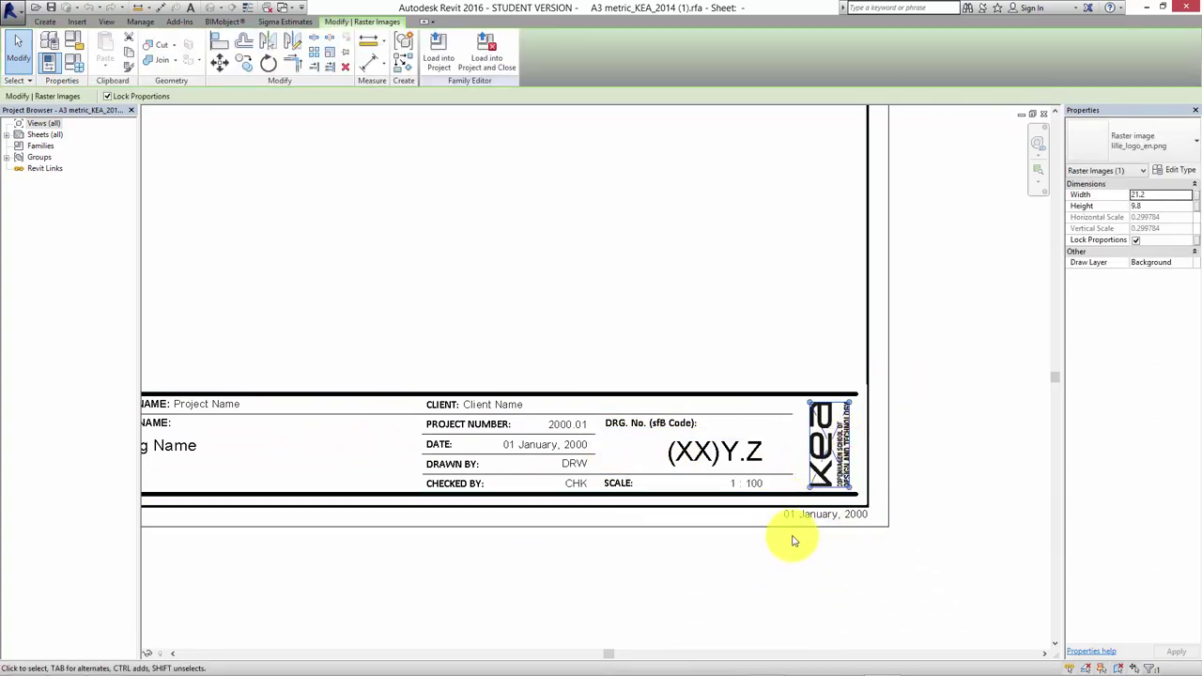
{"action": "mouse_move", "coordinate": [831, 442]}
{"action": "left_mouse_down"}
{"action": "mouse_move", "coordinate": [912, 313]}
{"action": "mouse_move", "coordinate": [971, 290]}
{"action": "mouse_move", "coordinate": [740, 440]}
{"action": "mouse_move", "coordinate": [778, 430]}
{"action": "mouse_move", "coordinate": [837, 473]}
{"action": "mouse_move", "coordinate": [843, 448]}
{"action": "mouse_move", "coordinate": [831, 449]}
{"action": "left_mouse_up"}
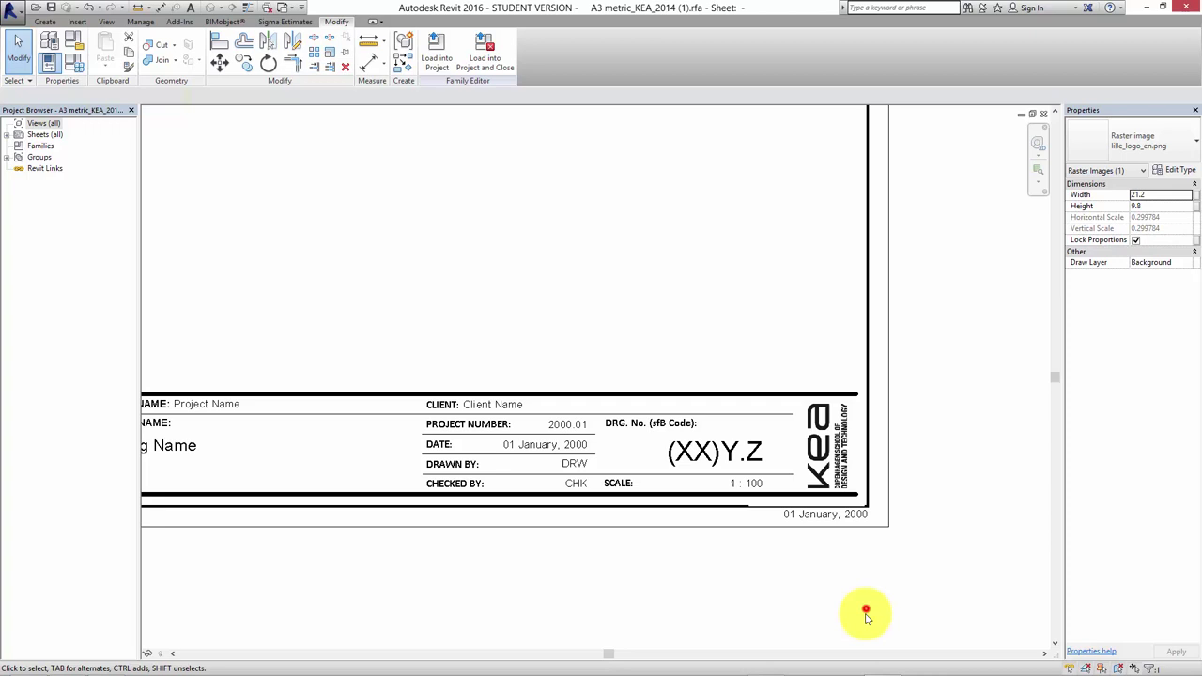
{"action": "left_click", "coordinate": [865, 617]}
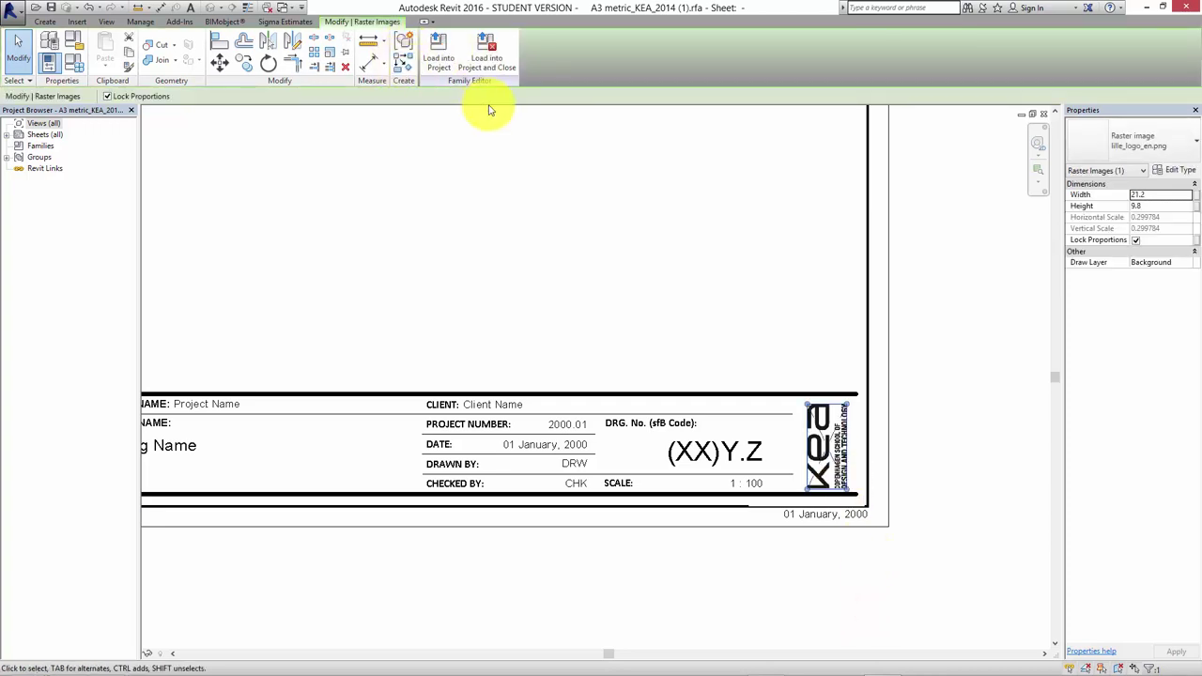
{"action": "key", "text": "Up"}
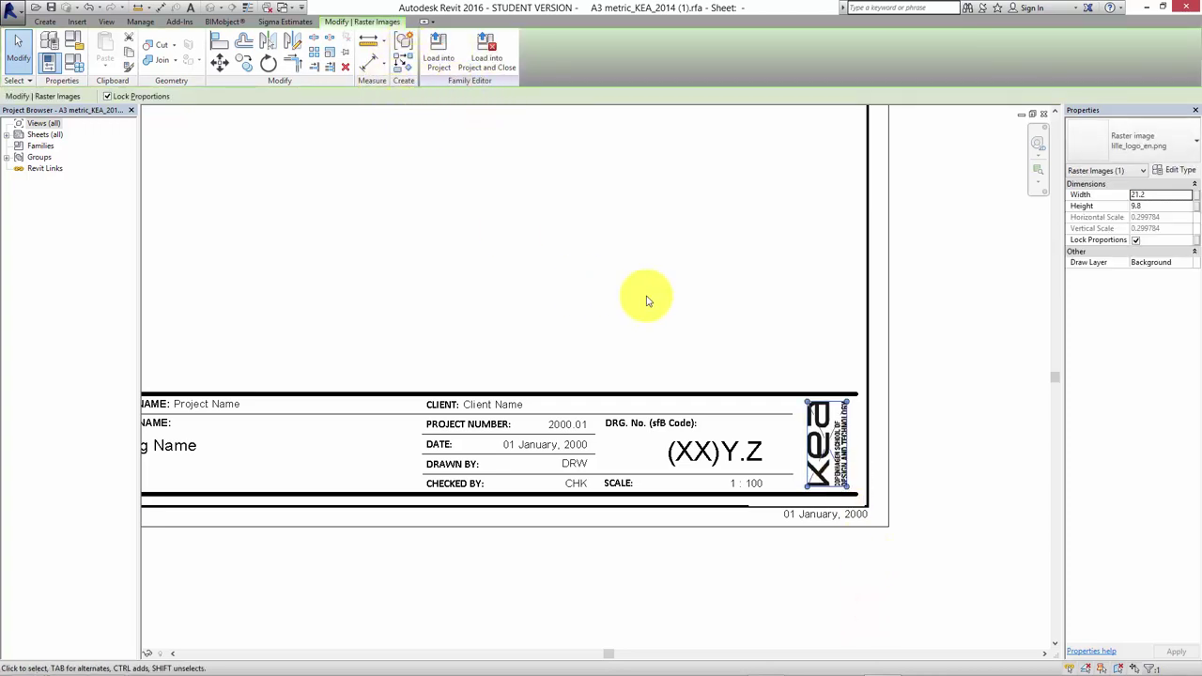
{"action": "key", "text": "Left"}
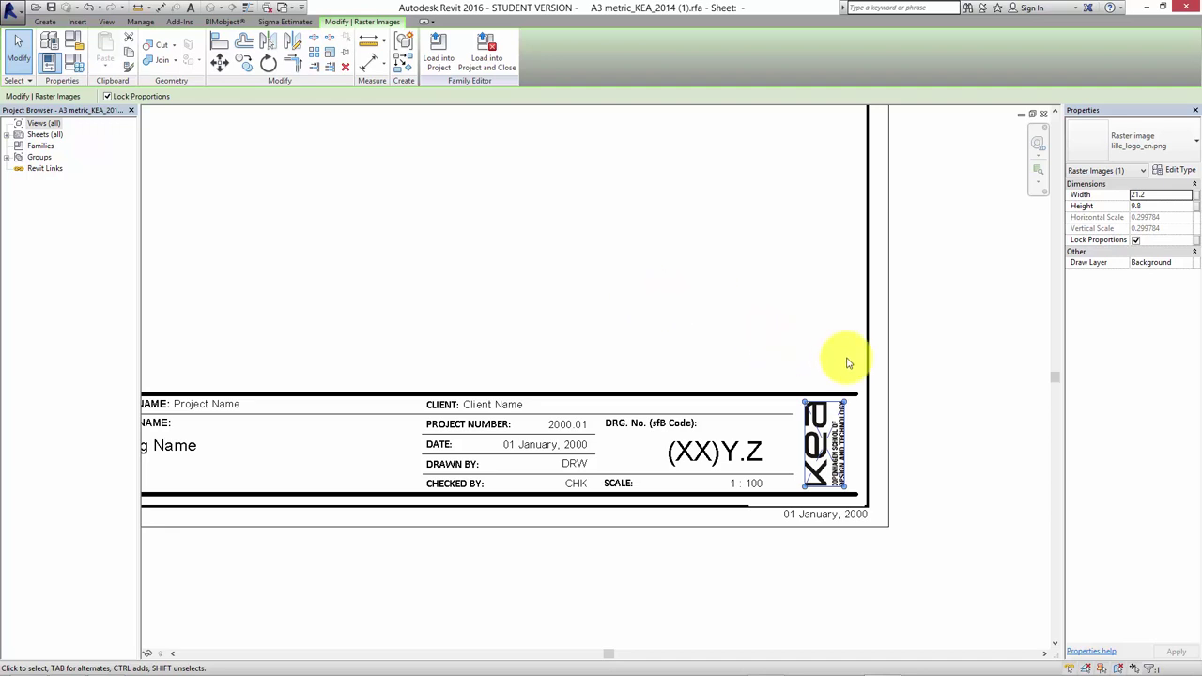
{"action": "left_click", "coordinate": [902, 389]}
Review the title block's overall layout and dividing lines, and load the family into the Annex project
{"action": "scroll", "coordinate": [785, 563], "scroll_direction": "down", "scroll_amount": 5}
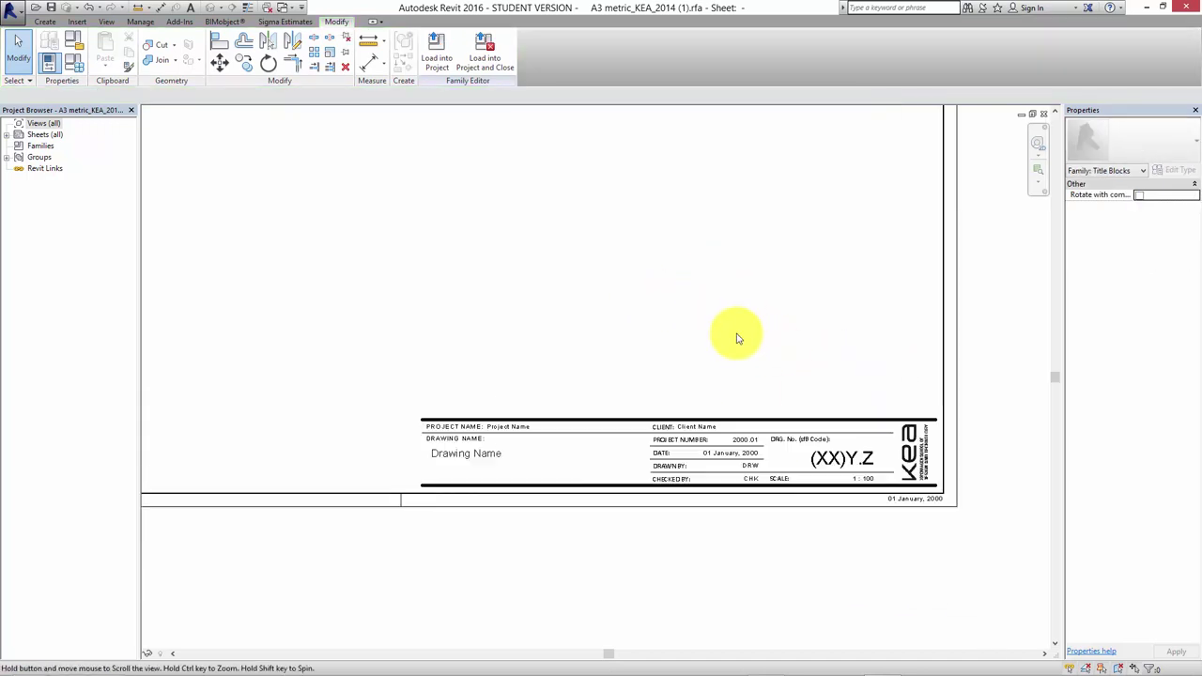
{"action": "scroll", "coordinate": [737, 445], "scroll_direction": "down", "scroll_amount": 1}
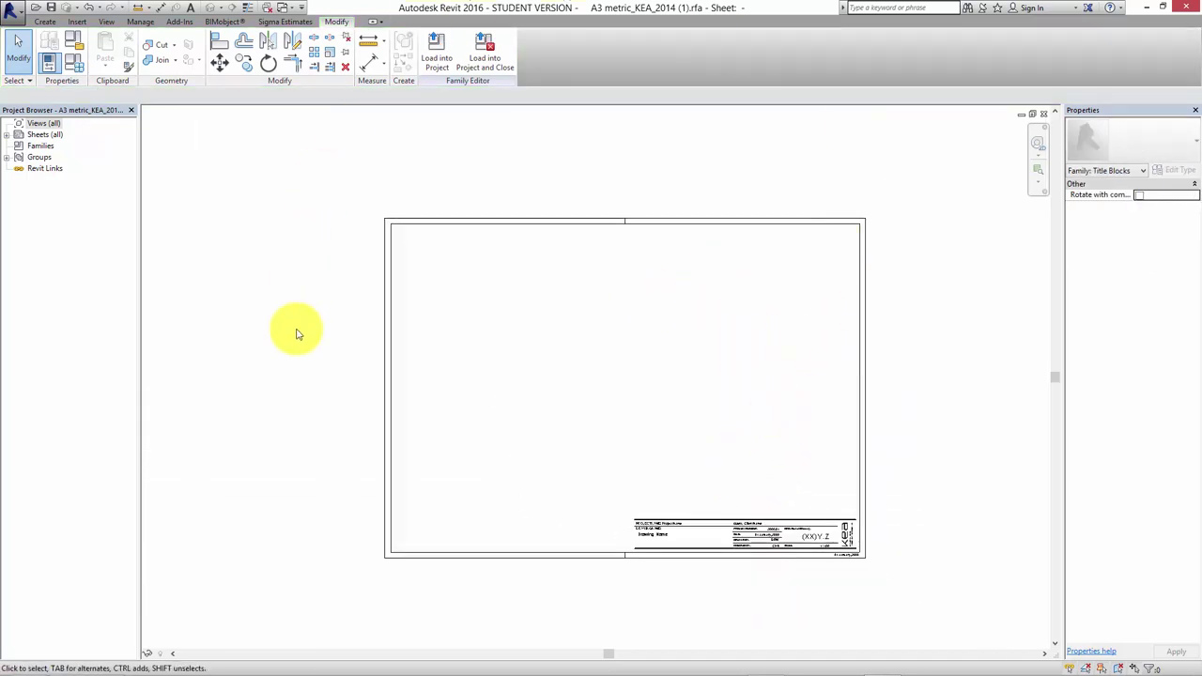
{"action": "middle_click_drag", "start_coordinate": [505, 311], "coordinate": [465, 242]}
{"action": "middle_click_drag", "start_coordinate": [575, 286], "coordinate": [564, 334]}
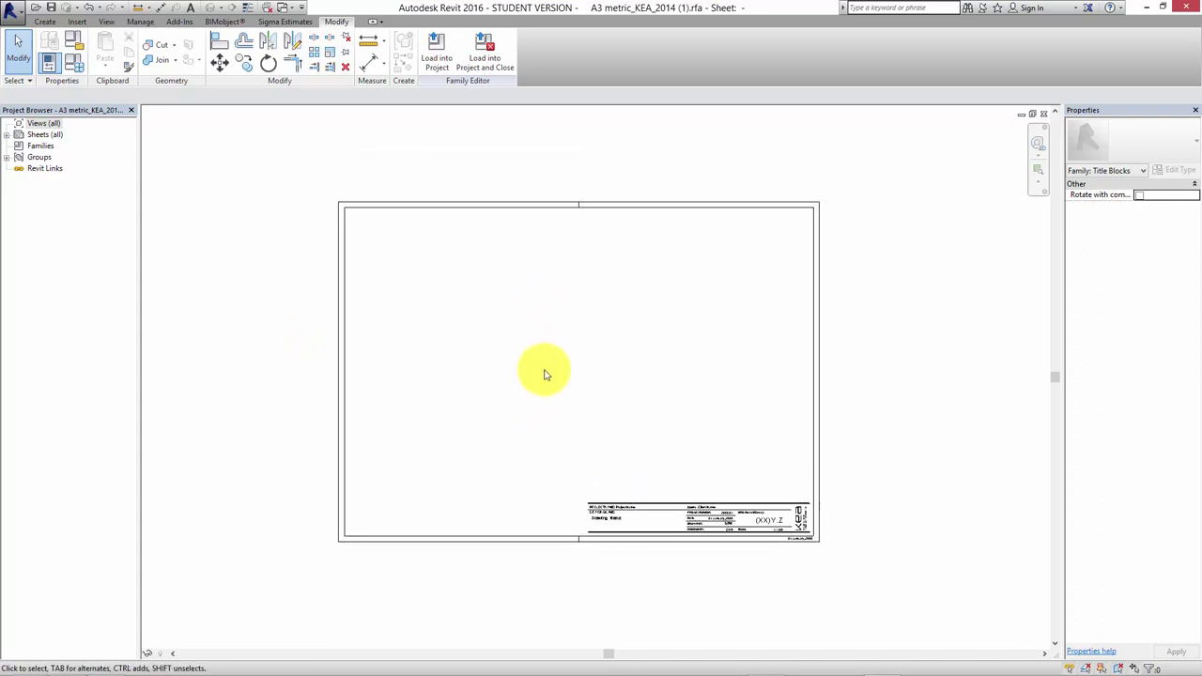
{"action": "scroll", "coordinate": [665, 471], "scroll_direction": "up", "scroll_amount": 4}
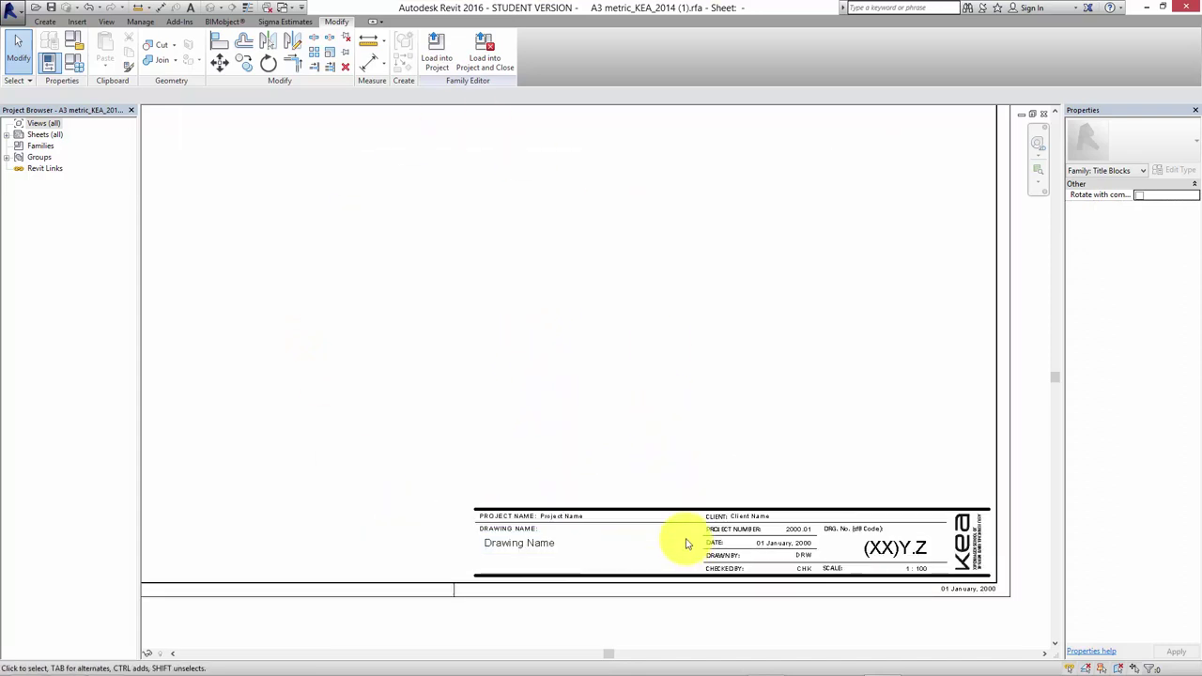
{"action": "left_click", "coordinate": [730, 532]}
{"action": "left_click", "coordinate": [636, 394]}
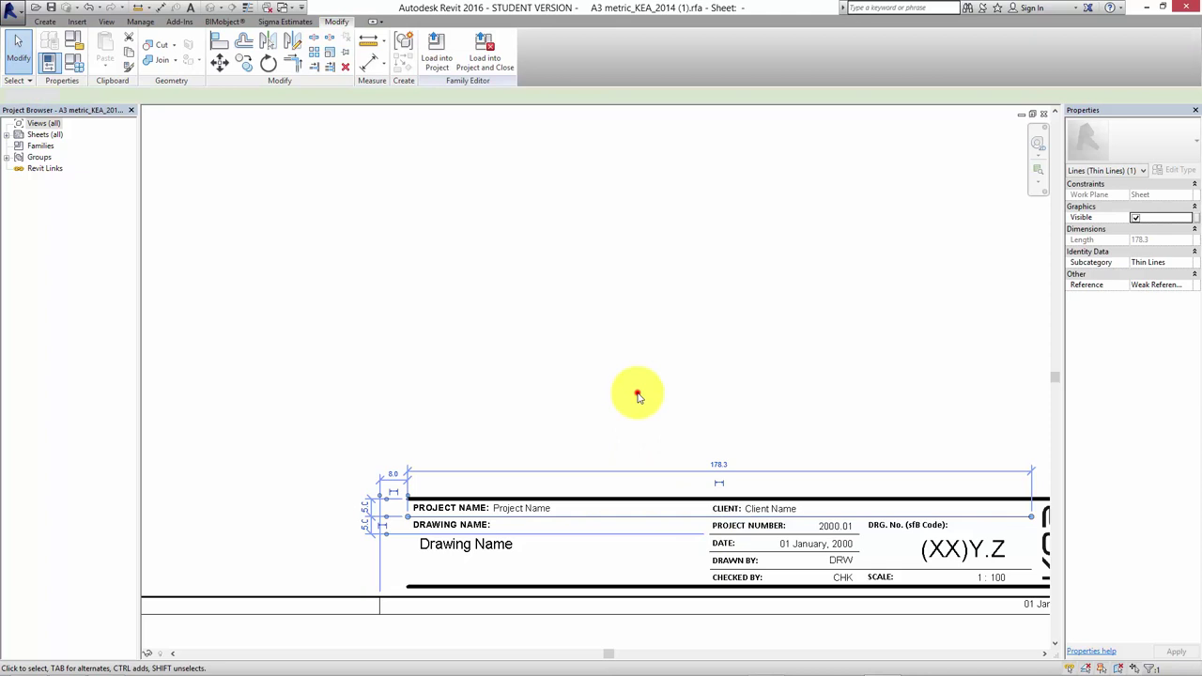
{"action": "scroll", "coordinate": [516, 511], "scroll_direction": "down", "scroll_amount": 2}
{"action": "mouse_move", "coordinate": [516, 510]}
{"action": "middle_mouse_down"}
{"action": "mouse_move", "coordinate": [548, 341]}
{"action": "mouse_move", "coordinate": [585, 486]}
{"action": "mouse_move", "coordinate": [612, 526]}
{"action": "middle_mouse_up"}
{"action": "scroll", "coordinate": [579, 479], "scroll_direction": "down", "scroll_amount": 1}
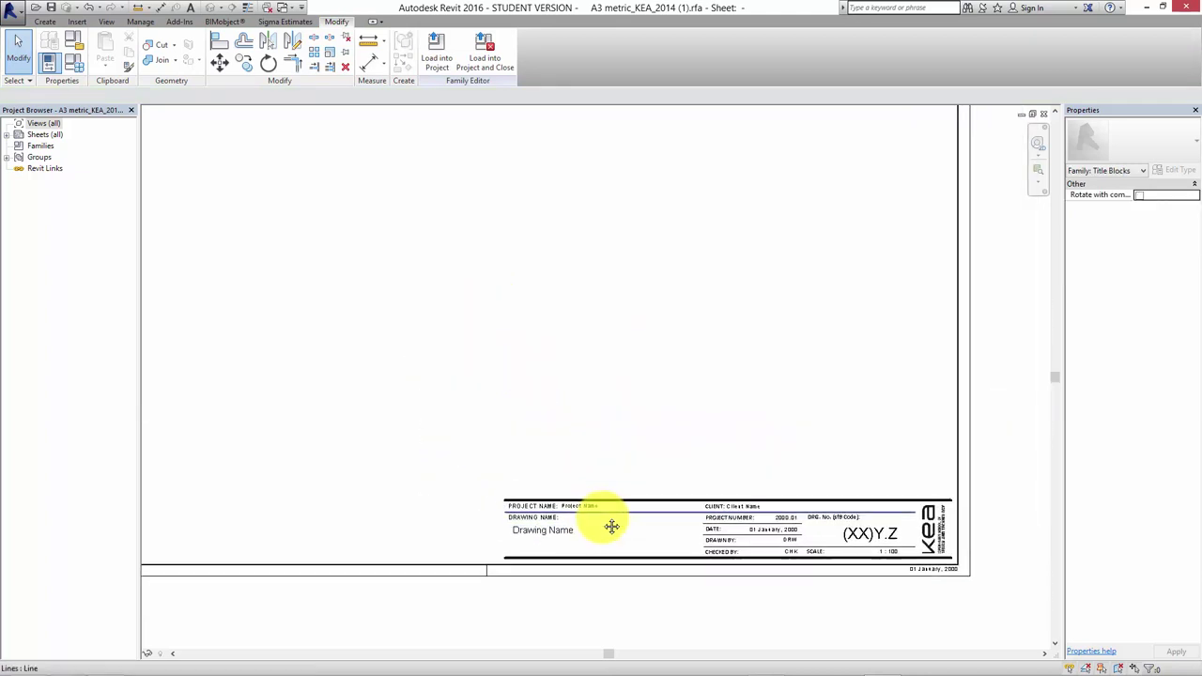
{"action": "left_click", "coordinate": [434, 62]}
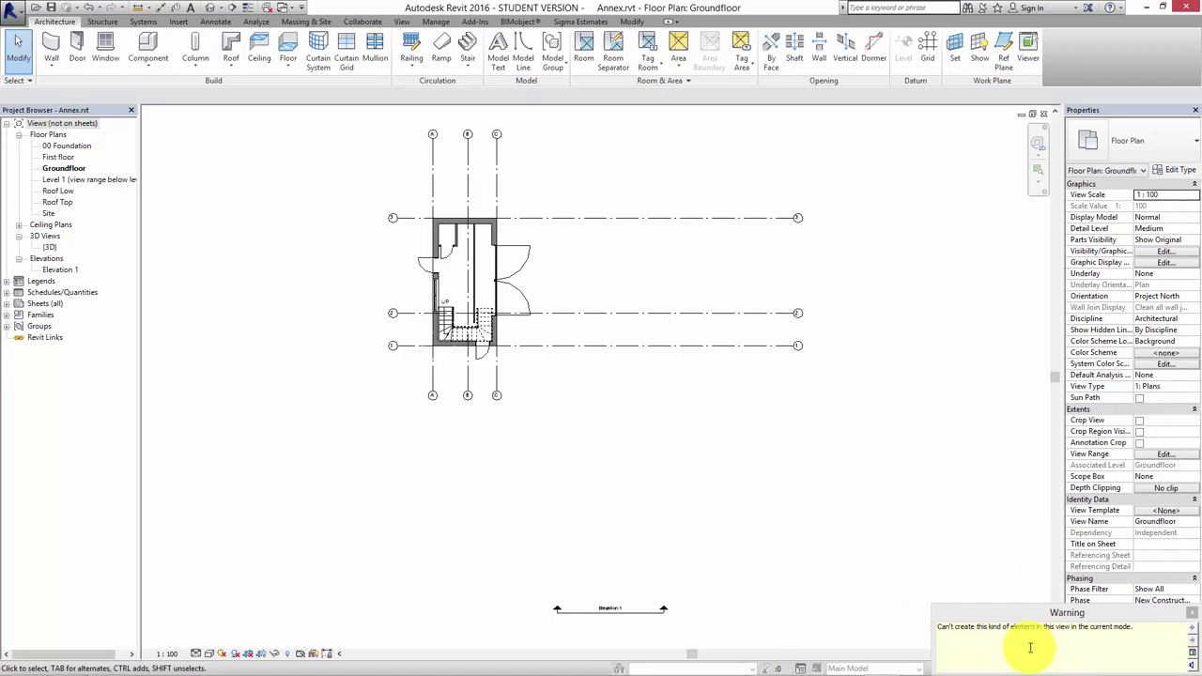
Dismiss the warning and create a new sheet using the A3 metric_KEA_2014 (1) titleblock
{"action": "left_click", "coordinate": [1197, 614]}
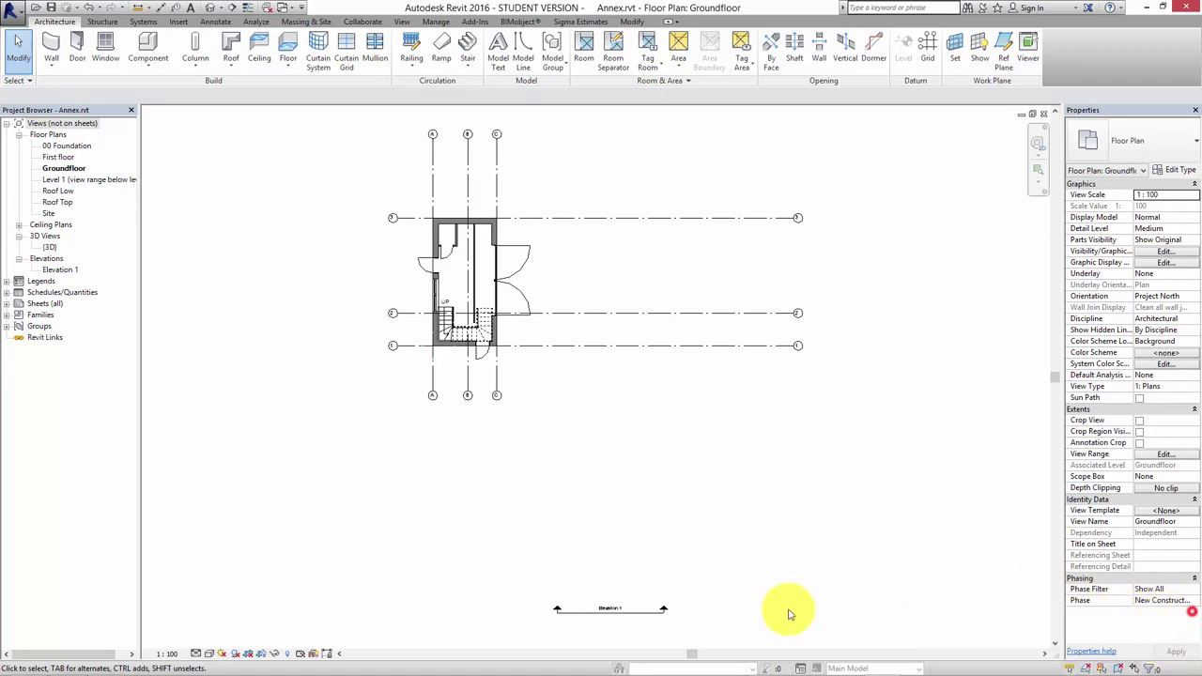
{"action": "left_click", "coordinate": [6, 306]}
{"action": "right_click", "coordinate": [35, 305]}
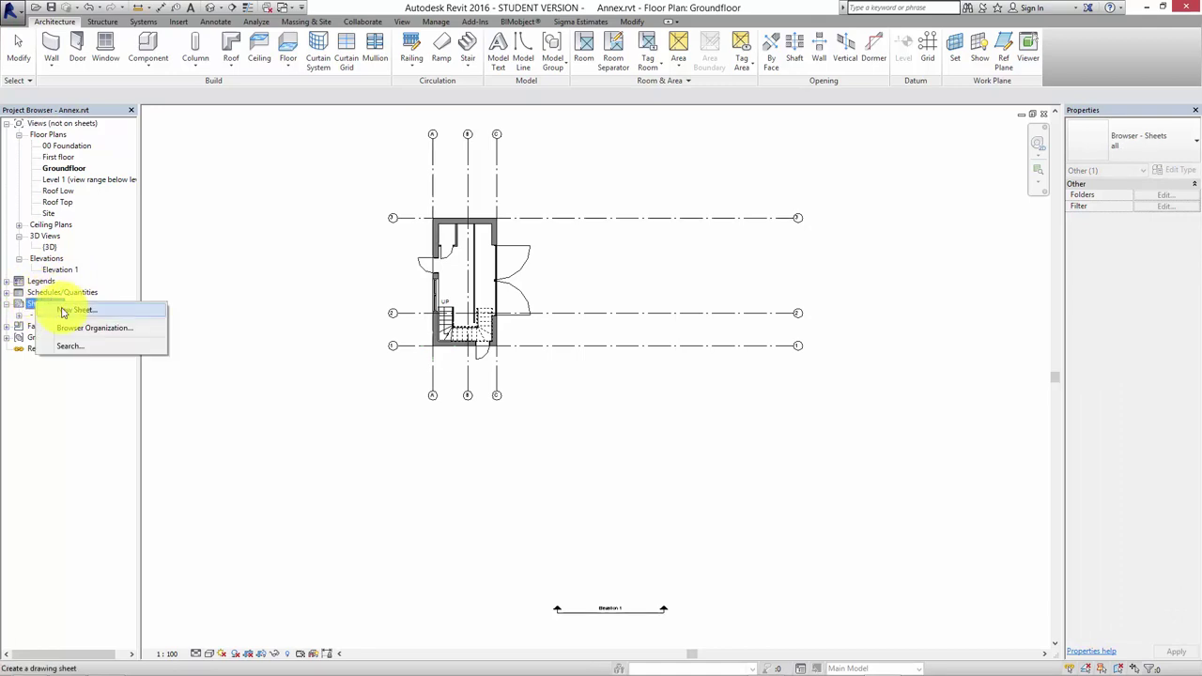
{"action": "left_click", "coordinate": [73, 311]}
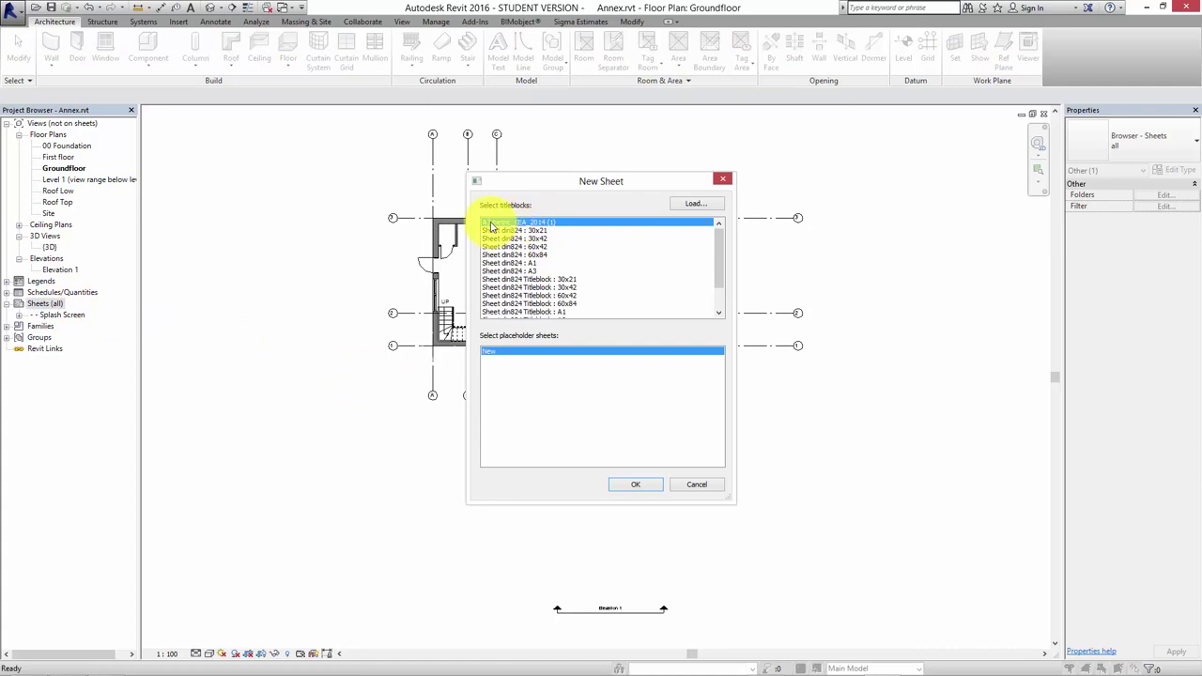
{"action": "left_click", "coordinate": [652, 486]}
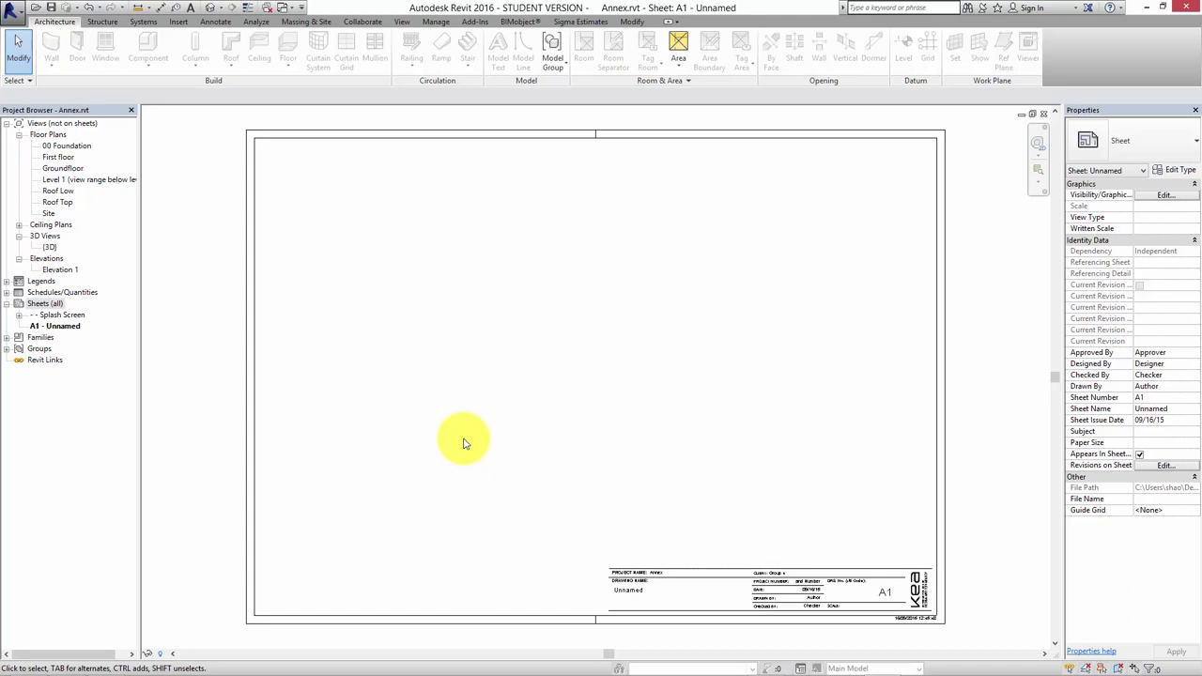
Examine the 00 Foundation and Groundfloor plans and the 3D model of the annex, and return to sheet A1
{"action": "left_click", "coordinate": [215, 282]}
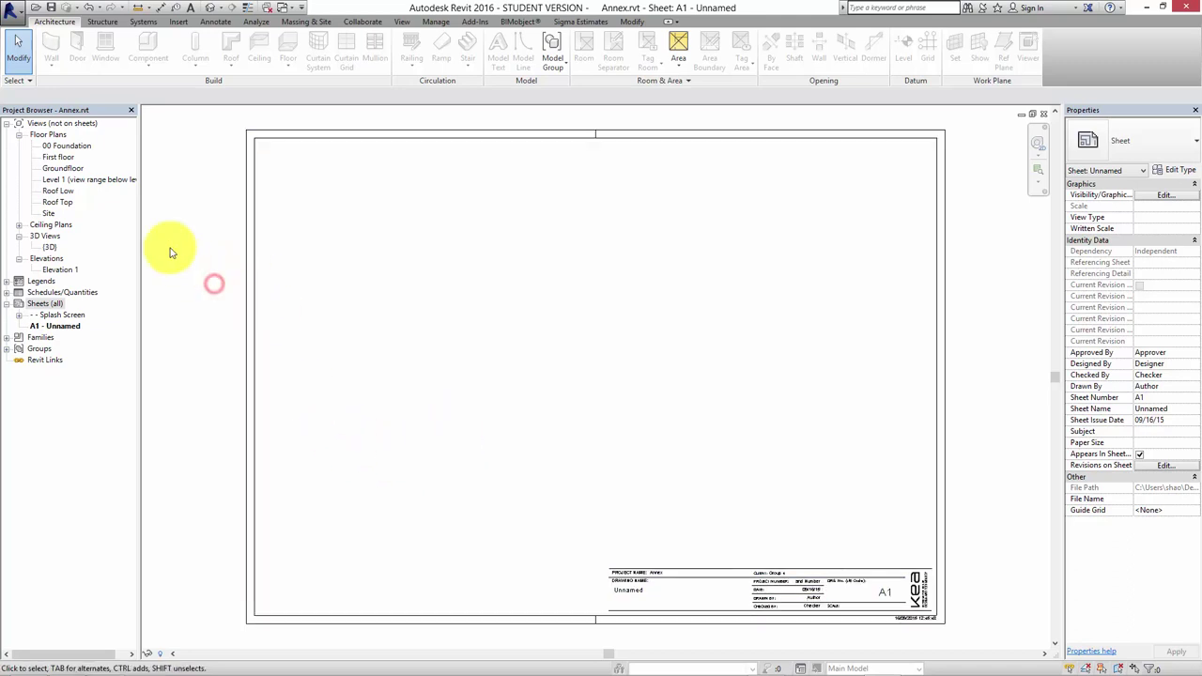
{"action": "left_click", "coordinate": [53, 148]}
{"action": "double_click", "coordinate": [62, 147]}
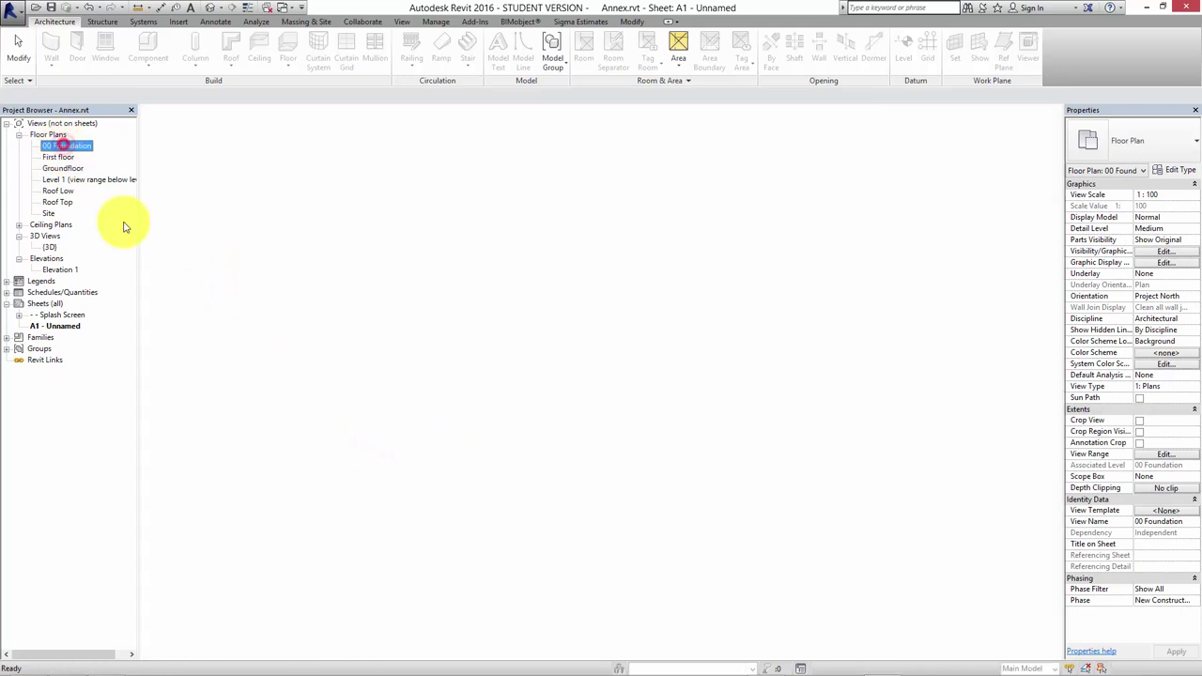
{"action": "double_click", "coordinate": [62, 168]}
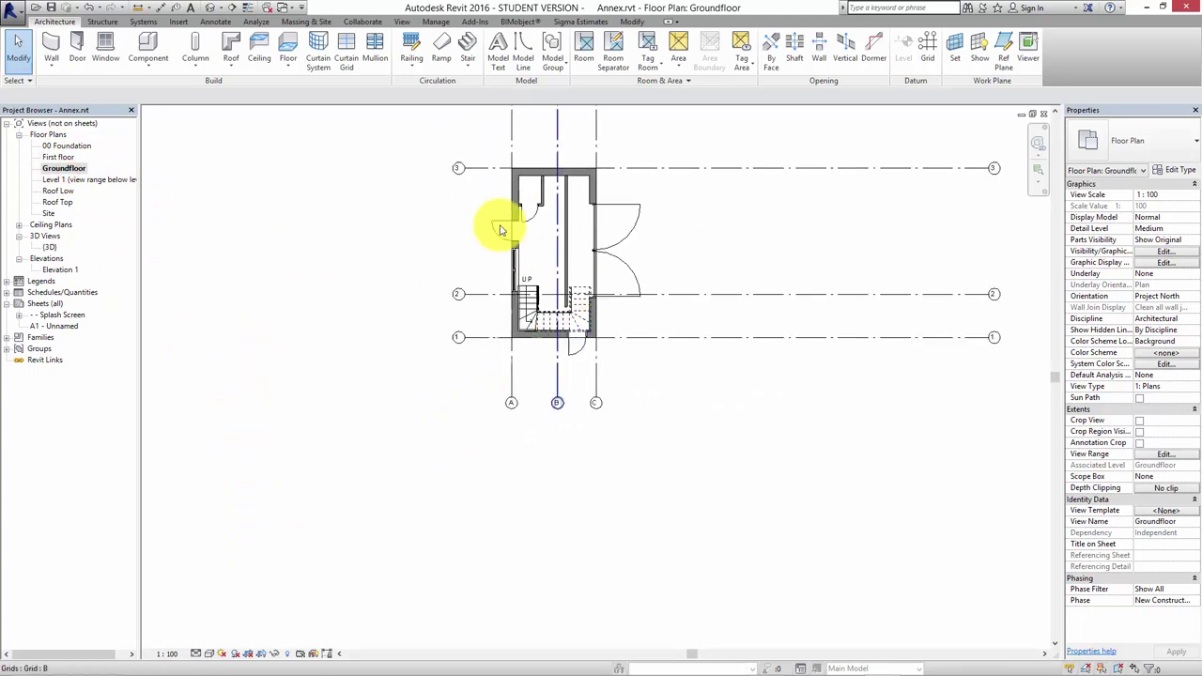
{"action": "middle_click_drag", "start_coordinate": [406, 385], "coordinate": [397, 491]}
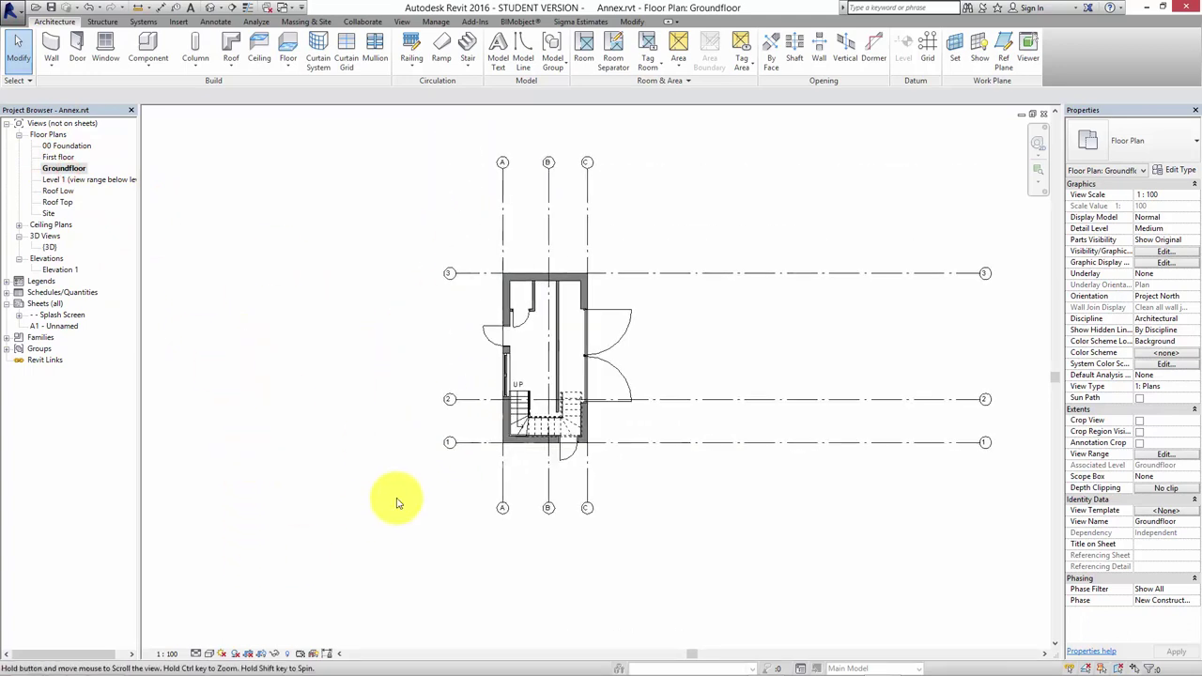
{"action": "left_click", "coordinate": [208, 11]}
{"action": "middle_click_drag", "start_coordinate": [478, 310], "coordinate": [338, 338], "text": "shift"}
{"action": "left_click", "coordinate": [54, 326]}
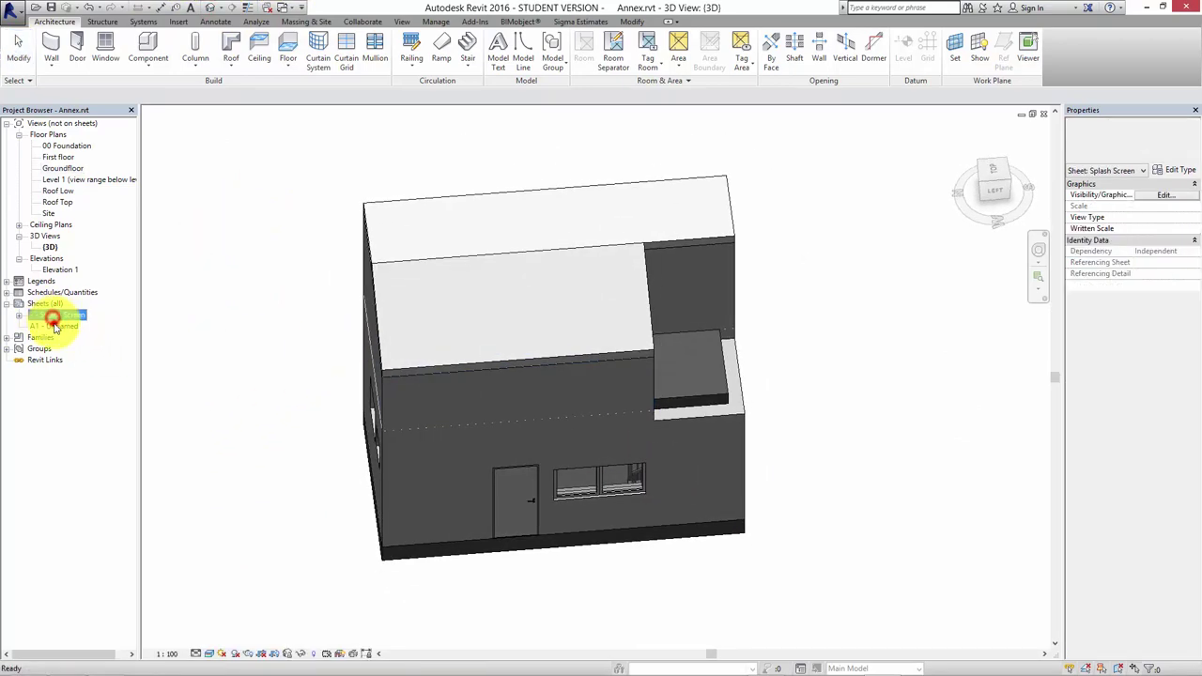
{"action": "double_click", "coordinate": [54, 326]}
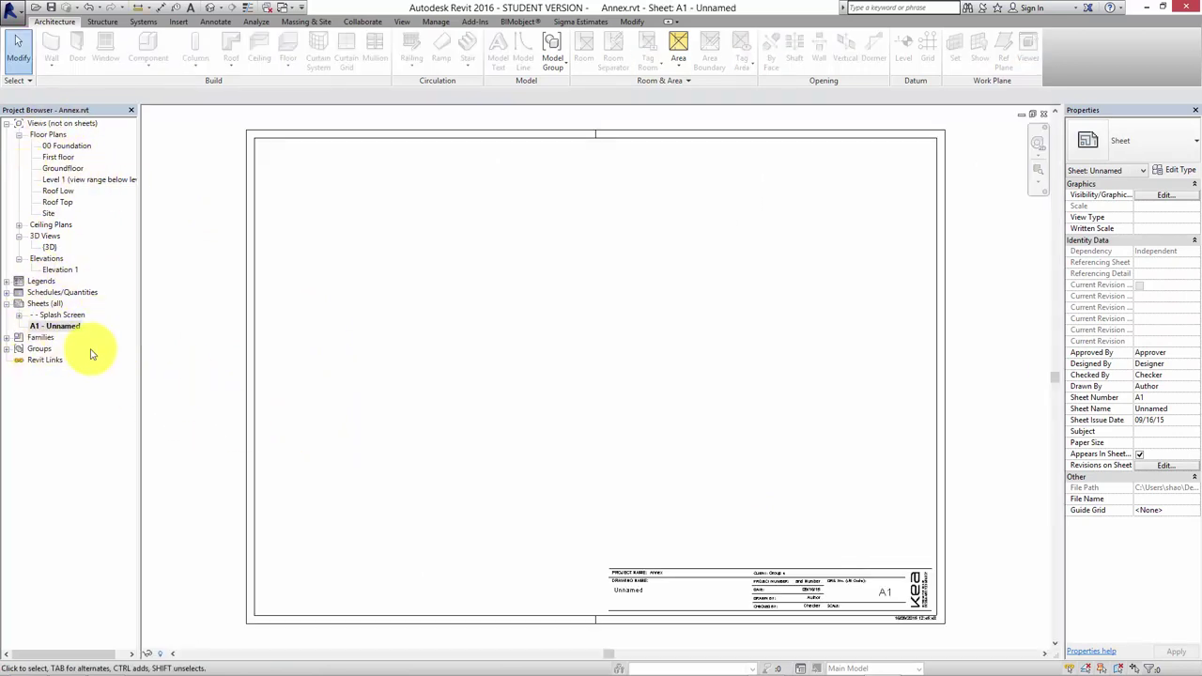
Place the 00 Foundation plan on the left part of sheet A1 and the Groundfloor plan to its right
{"action": "left_click", "coordinate": [64, 168]}
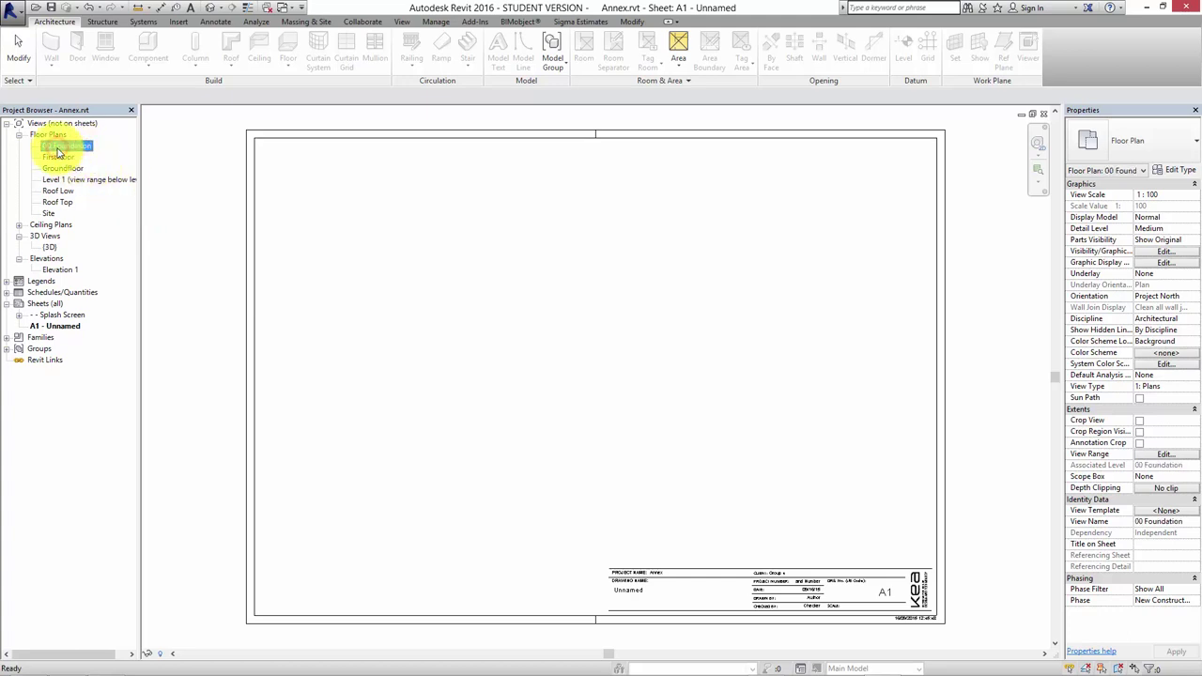
{"action": "left_click_drag", "start_coordinate": [67, 146], "coordinate": [350, 249]}
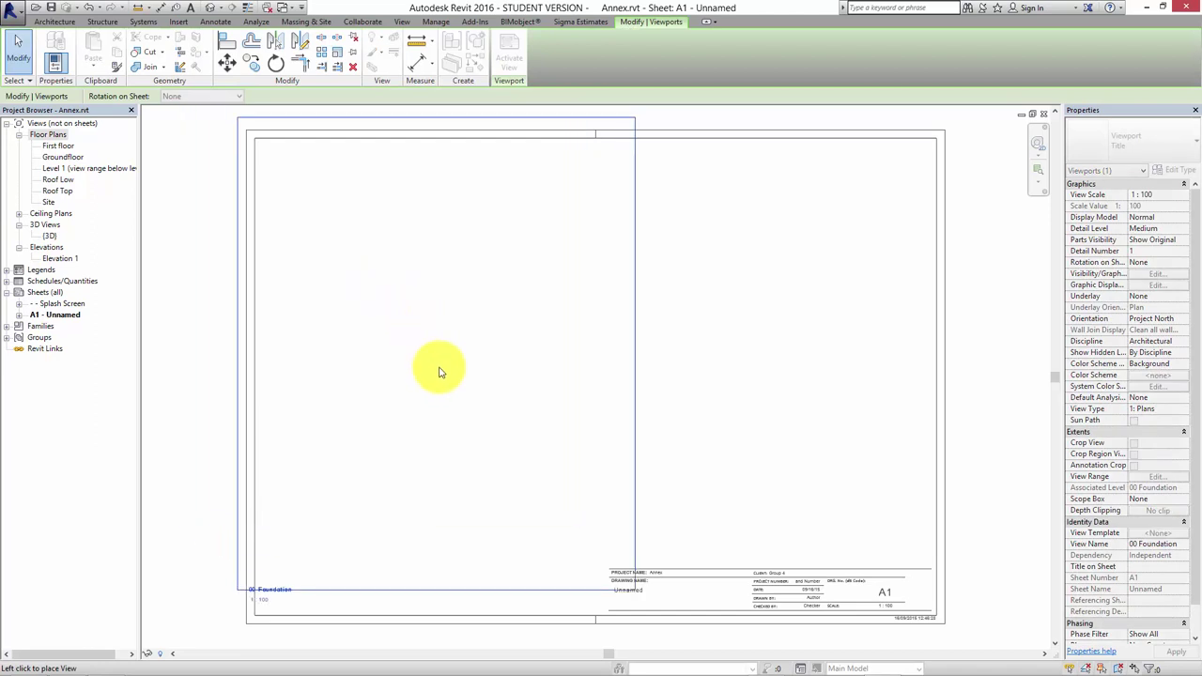
{"action": "left_click", "coordinate": [454, 374]}
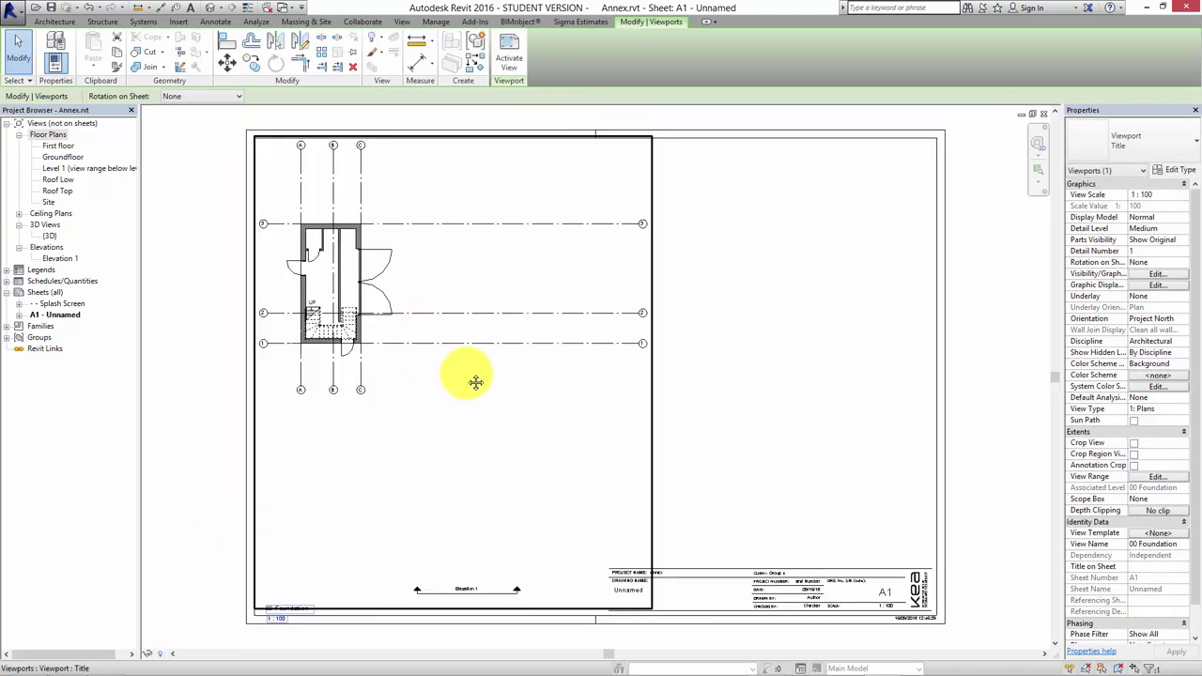
{"action": "left_click", "coordinate": [67, 158]}
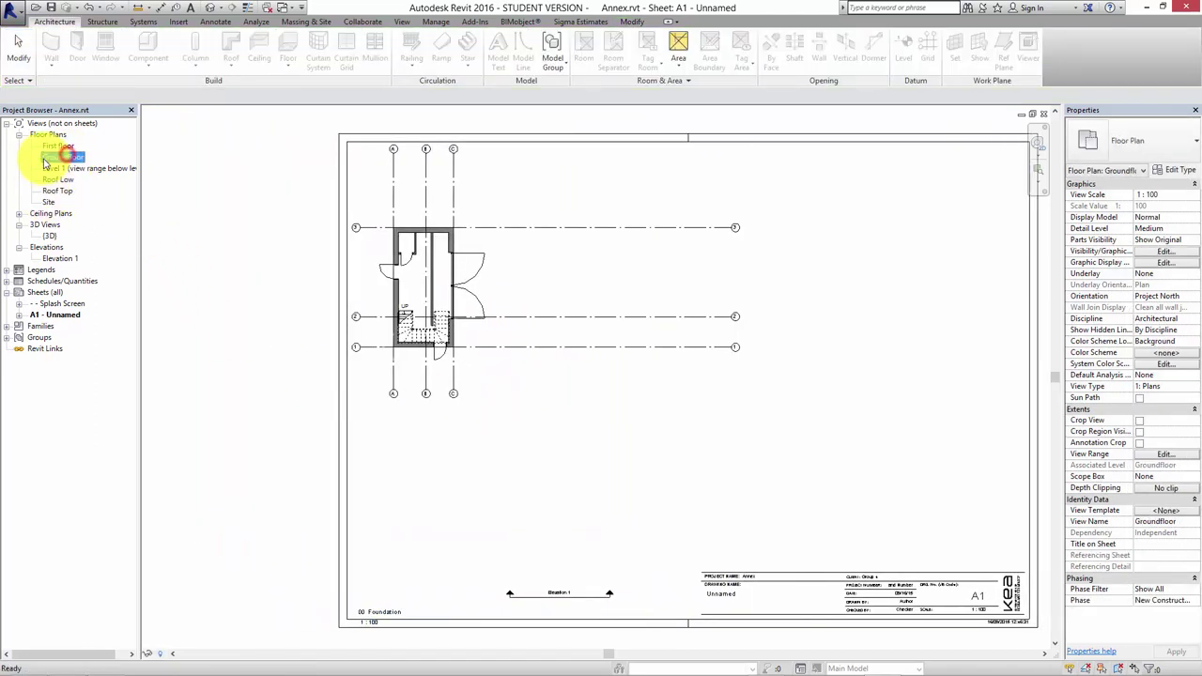
{"action": "left_click_drag", "start_coordinate": [47, 155], "coordinate": [879, 318]}
{"action": "left_click", "coordinate": [825, 363]}
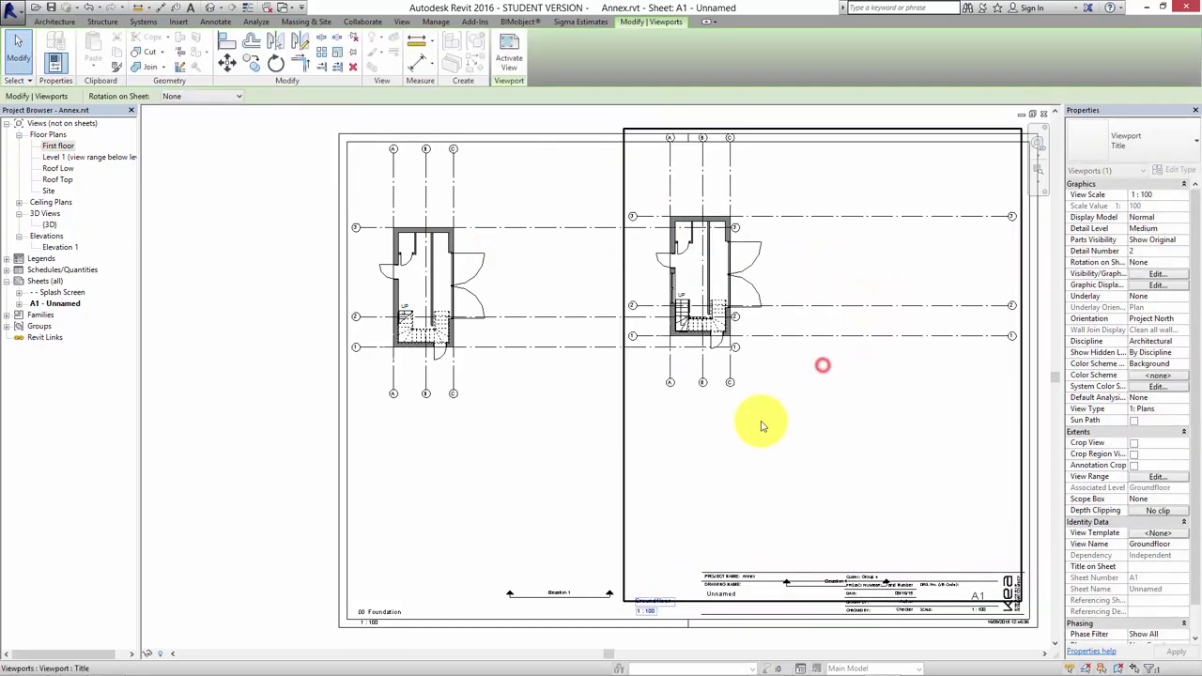
Shift the Groundfloor view slightly down on the sheet to line it up roughly with the foundation plan
{"action": "scroll", "coordinate": [743, 381], "scroll_direction": "up", "scroll_amount": 3}
{"action": "left_click", "coordinate": [524, 333]}
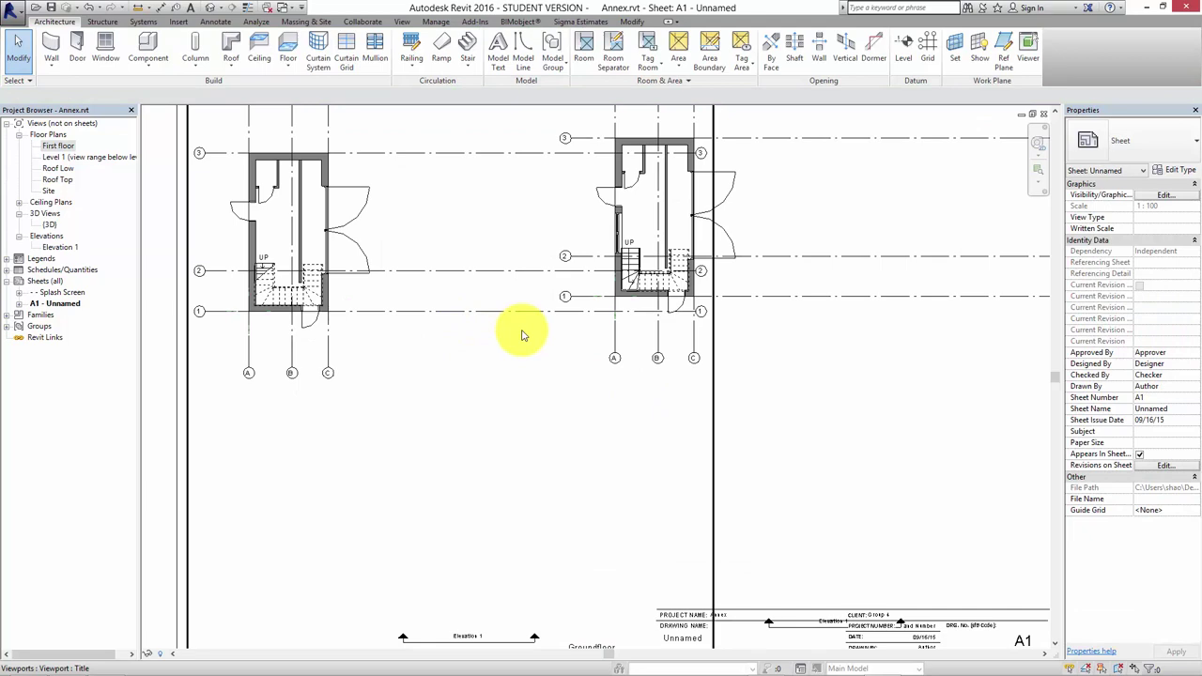
{"action": "scroll", "coordinate": [524, 303], "scroll_direction": "down", "scroll_amount": 3}
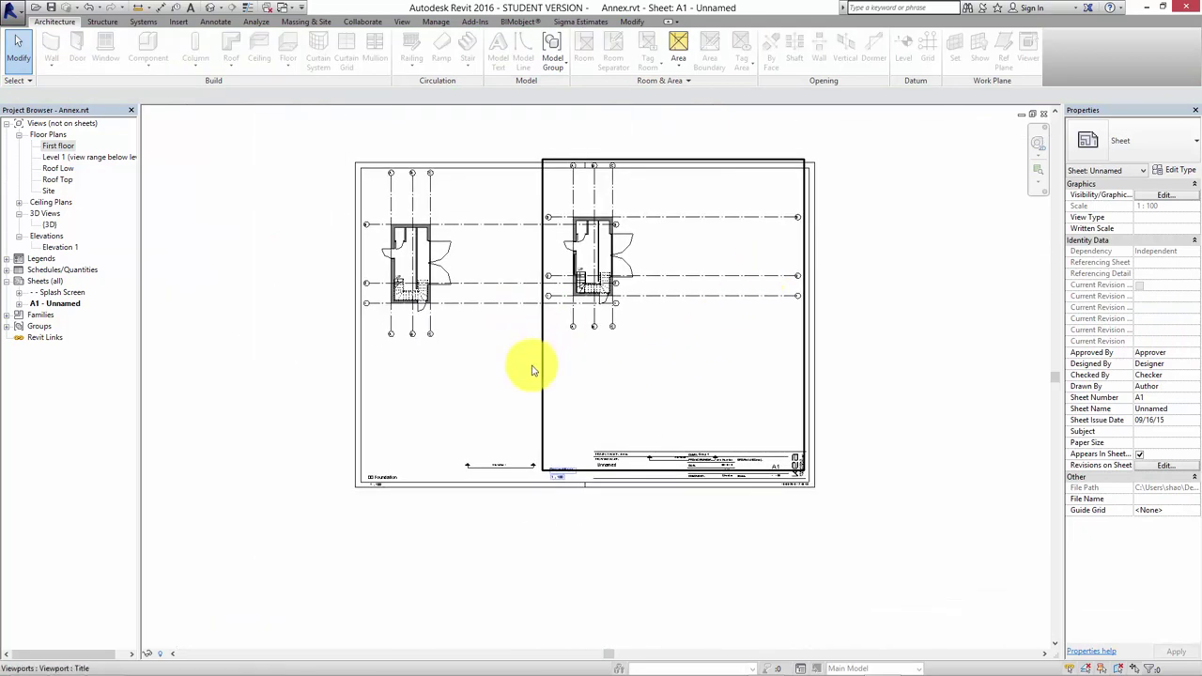
{"action": "left_click", "coordinate": [486, 368]}
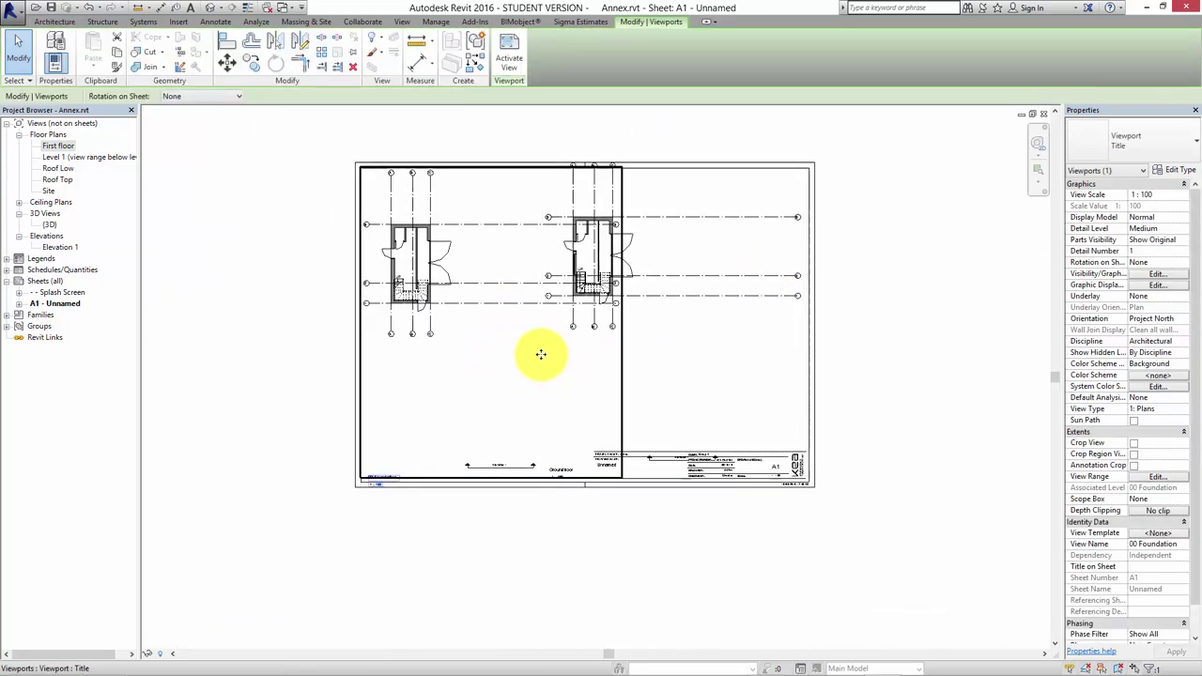
{"action": "scroll", "coordinate": [536, 375], "scroll_direction": "up", "scroll_amount": 3}
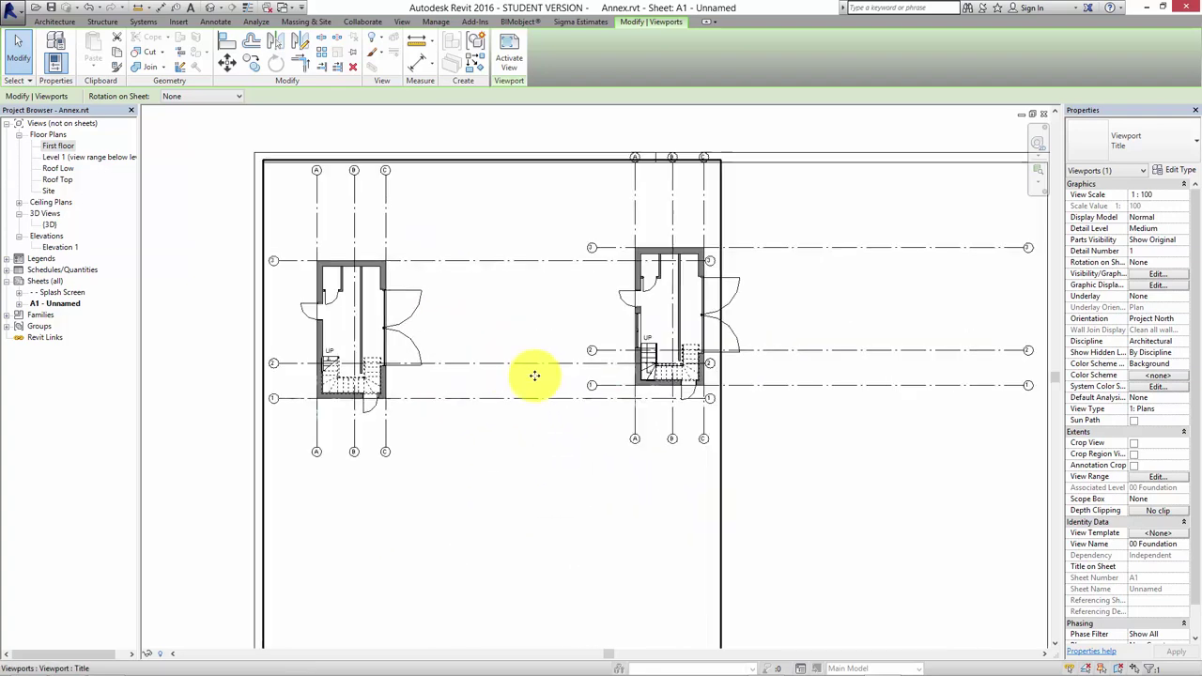
{"action": "scroll", "coordinate": [773, 351], "scroll_direction": "down", "scroll_amount": 3}
{"action": "left_click", "coordinate": [813, 344]}
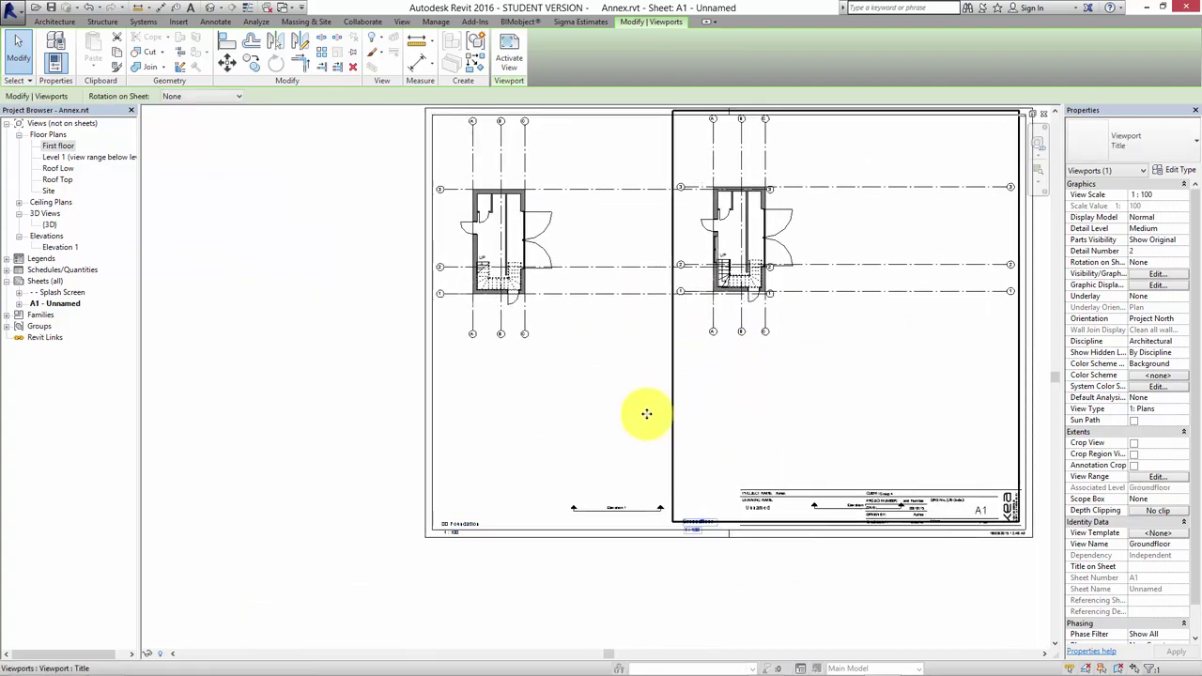
{"action": "left_click", "coordinate": [357, 384]}
{"action": "middle_click_drag", "start_coordinate": [525, 336], "coordinate": [383, 365]}
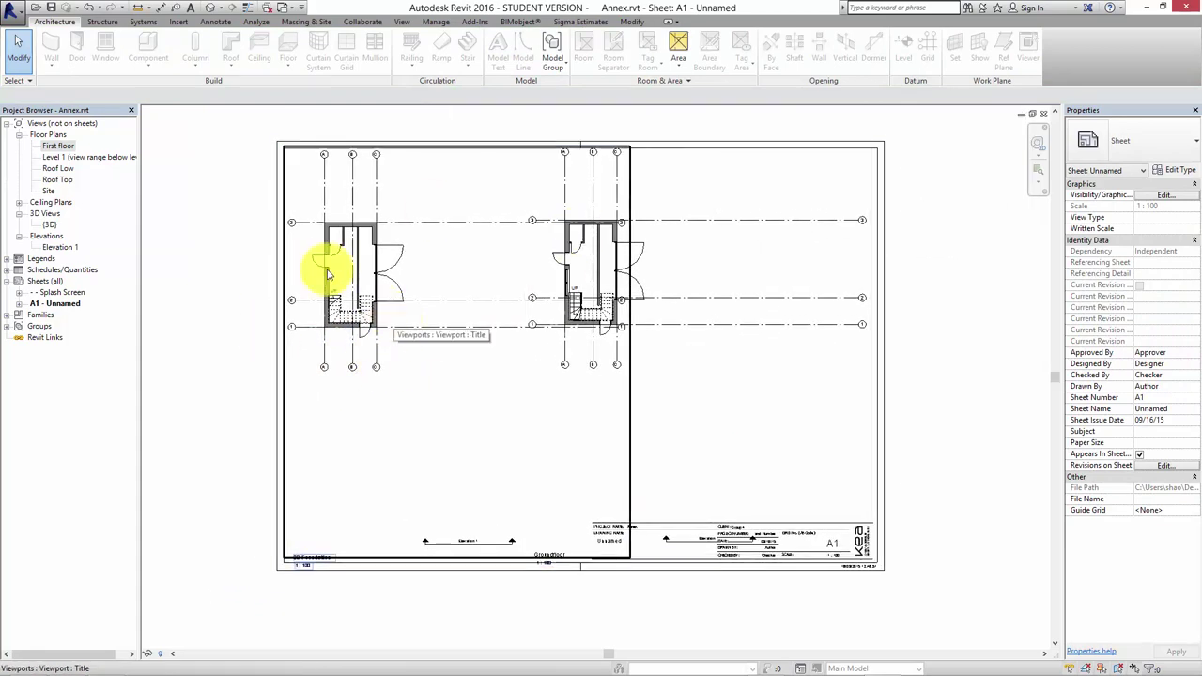
Print the current sheet with the Adobe PDF printer and save it as Annex.pdf on the Desktop
{"action": "left_click", "coordinate": [13, 17]}
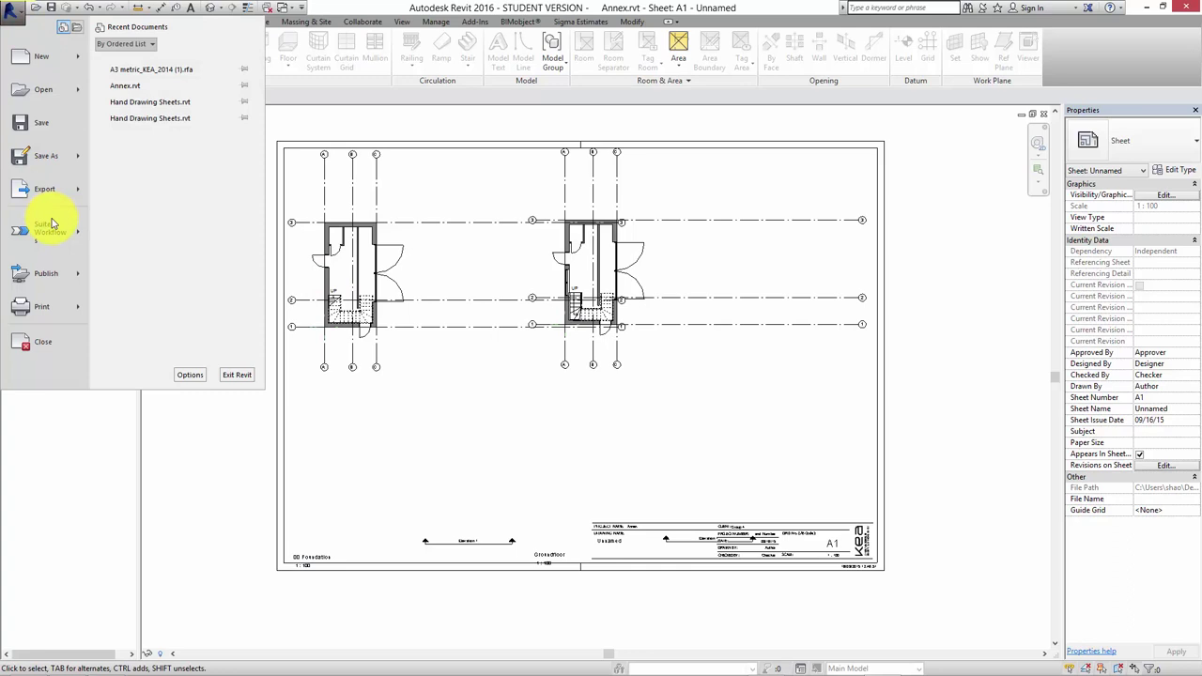
{"action": "mouse_move", "coordinate": [79, 301]}
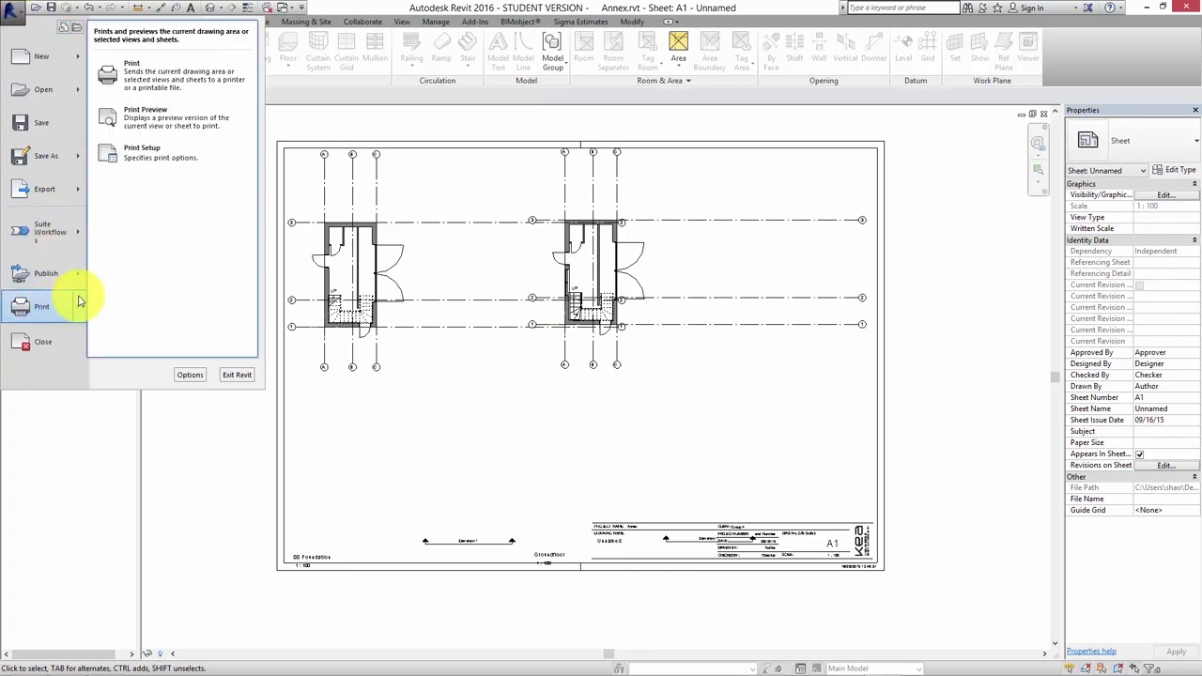
{"action": "left_click", "coordinate": [150, 75]}
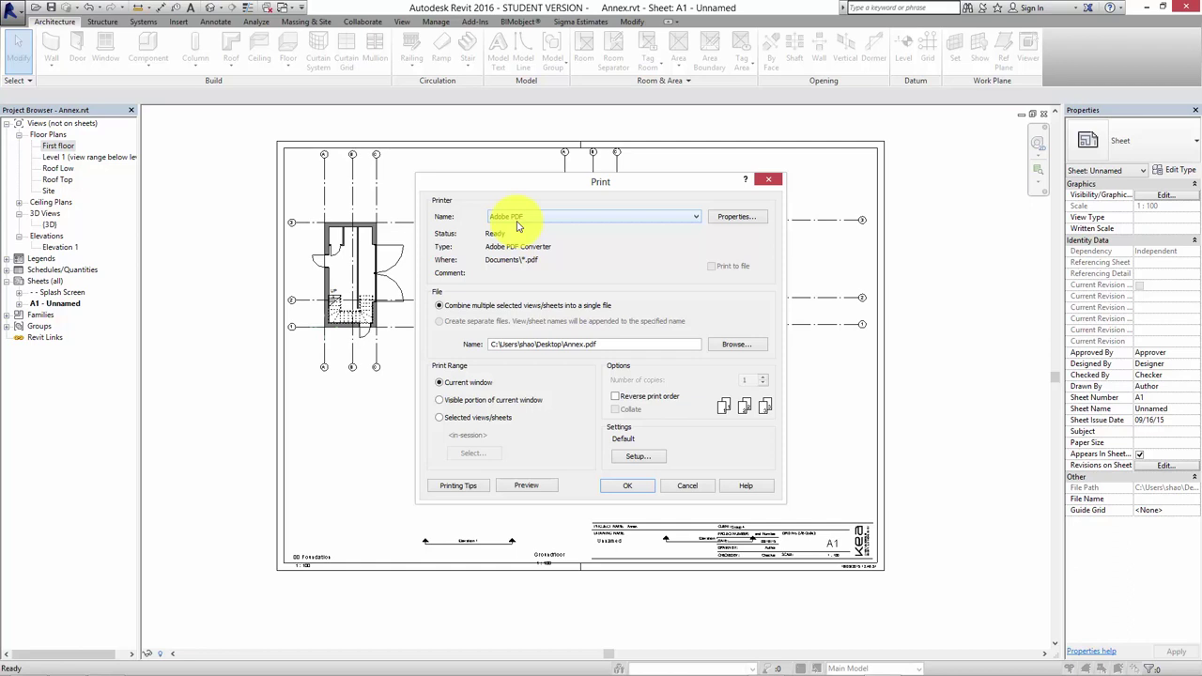
{"action": "left_click", "coordinate": [577, 216]}
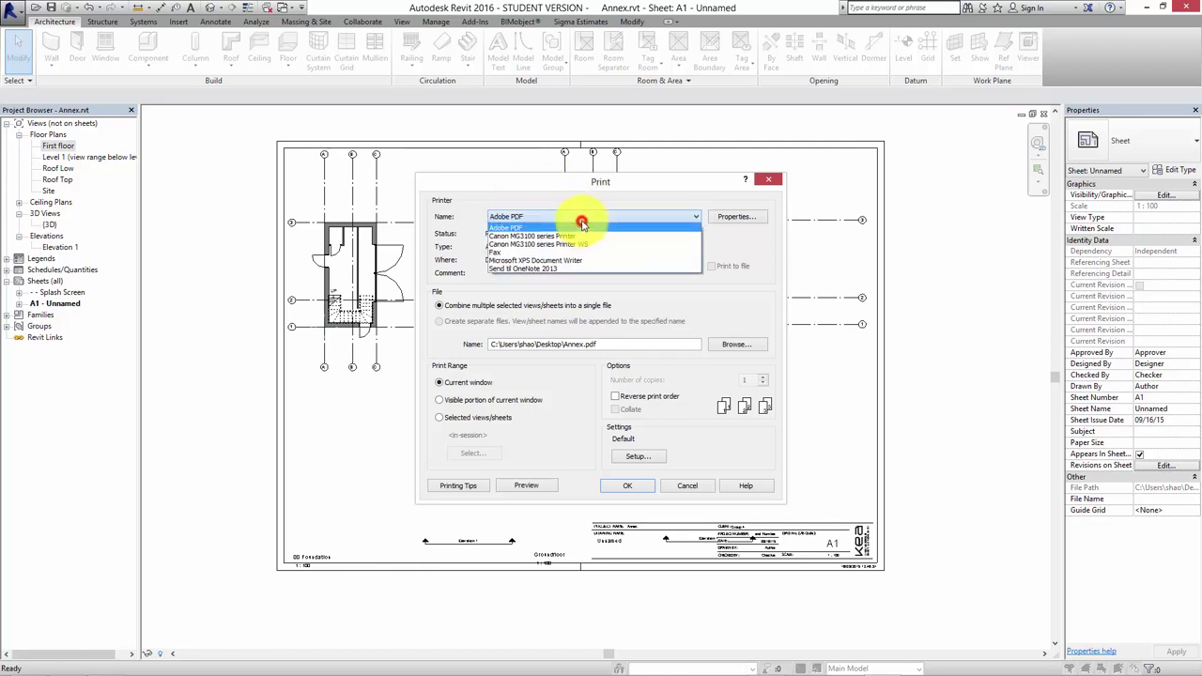
{"action": "left_click", "coordinate": [583, 221]}
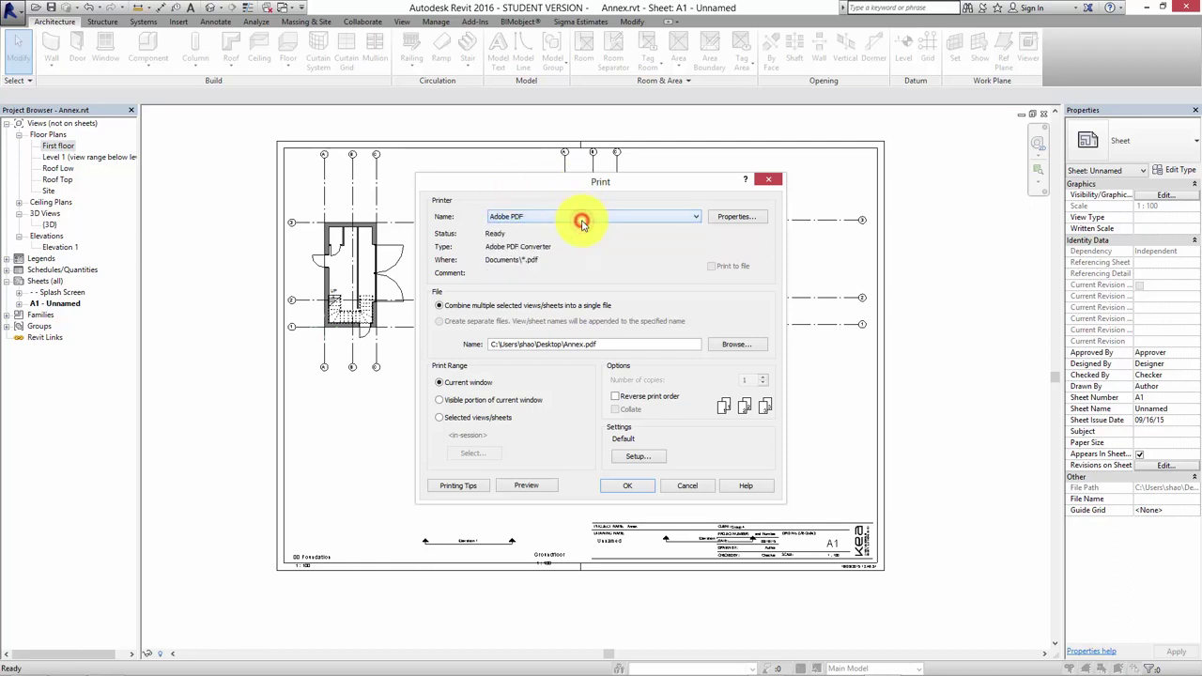
{"action": "left_click", "coordinate": [621, 488]}
{"action": "left_click", "coordinate": [450, 289]}
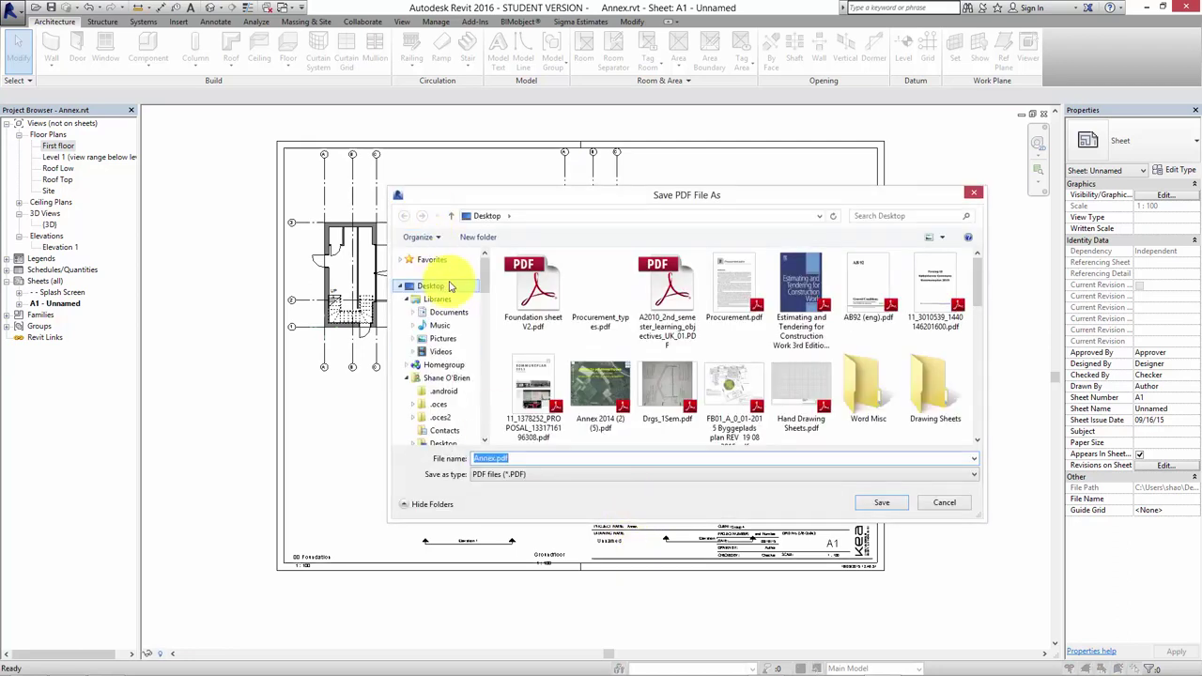
{"action": "left_click", "coordinate": [879, 503]}
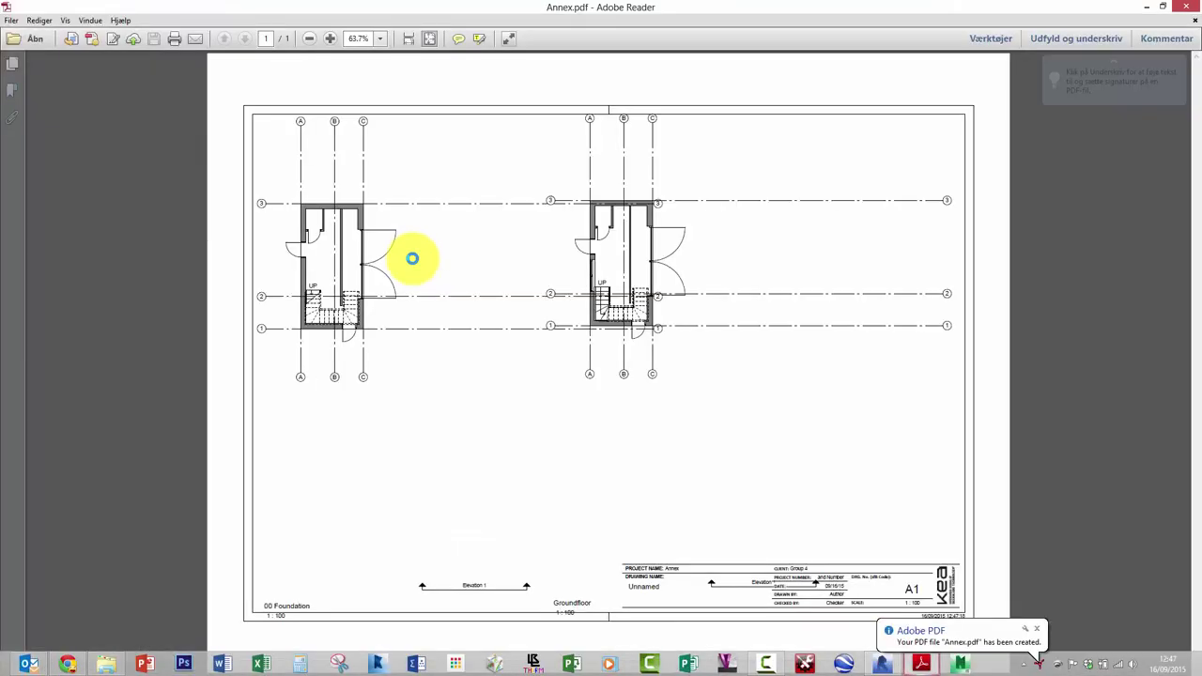
Check the printed Annex.pdf in Adobe Reader, reduce its window to compare it with the sheet, and return to Revit
{"action": "left_click", "coordinate": [1104, 338]}
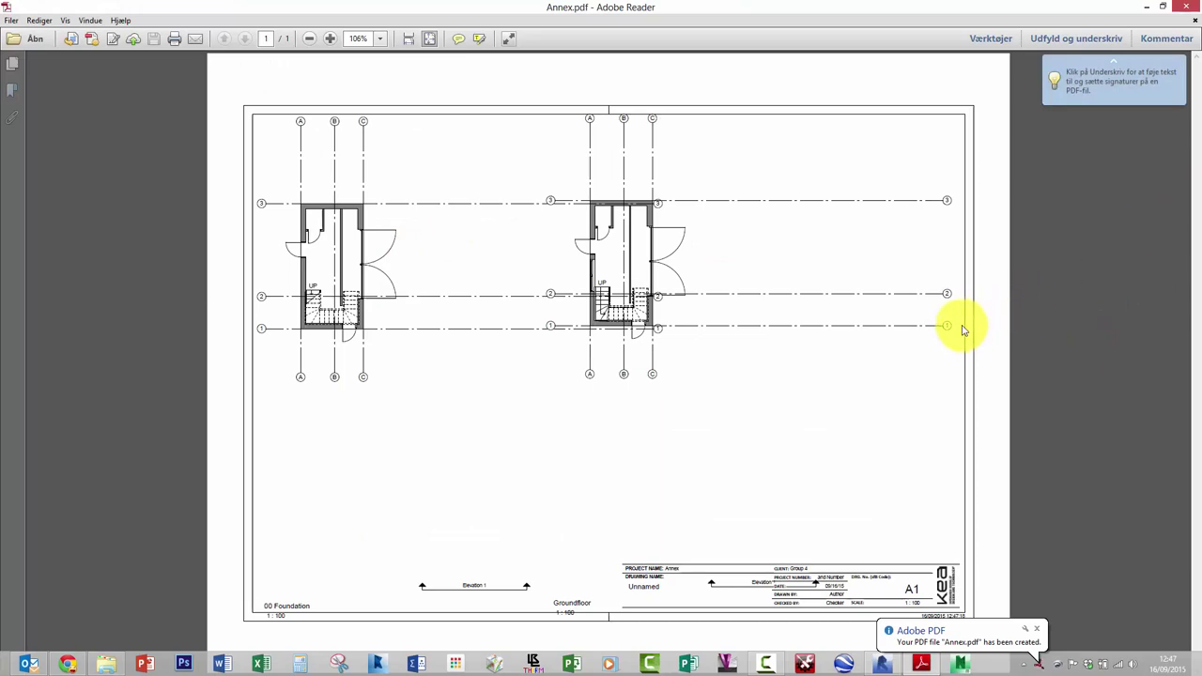
{"action": "double_click", "coordinate": [343, 7]}
{"action": "left_click_drag", "start_coordinate": [451, 42], "coordinate": [646, 80]}
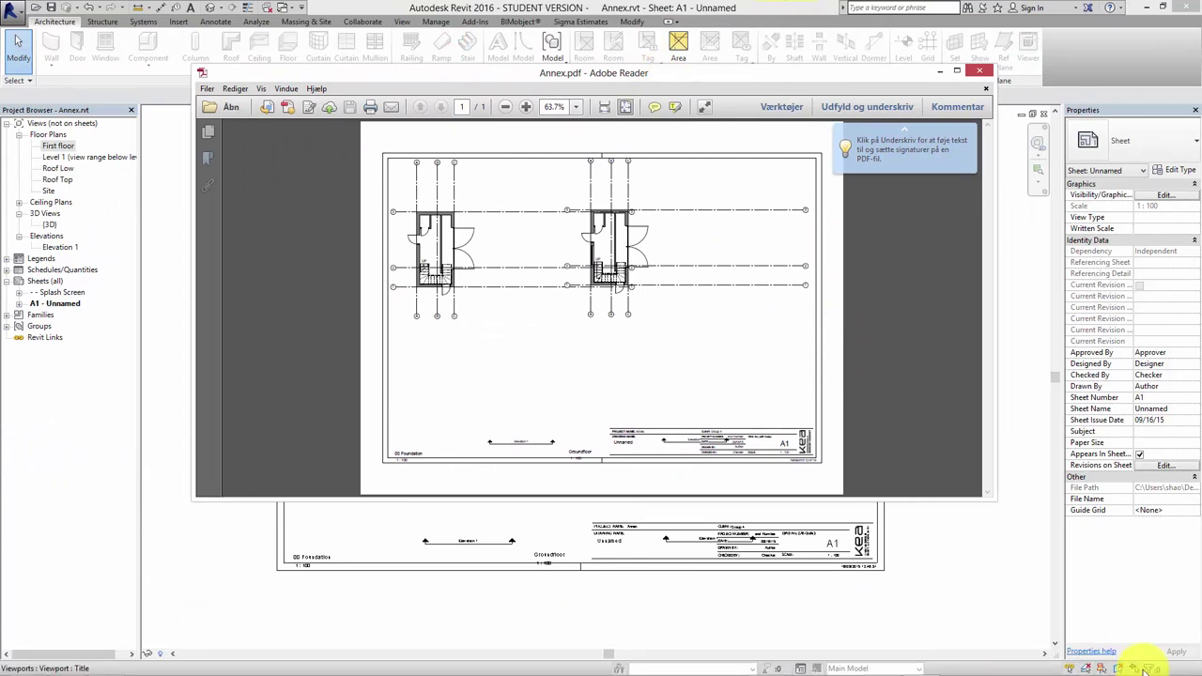
{"action": "mouse_move", "coordinate": [1144, 671]}
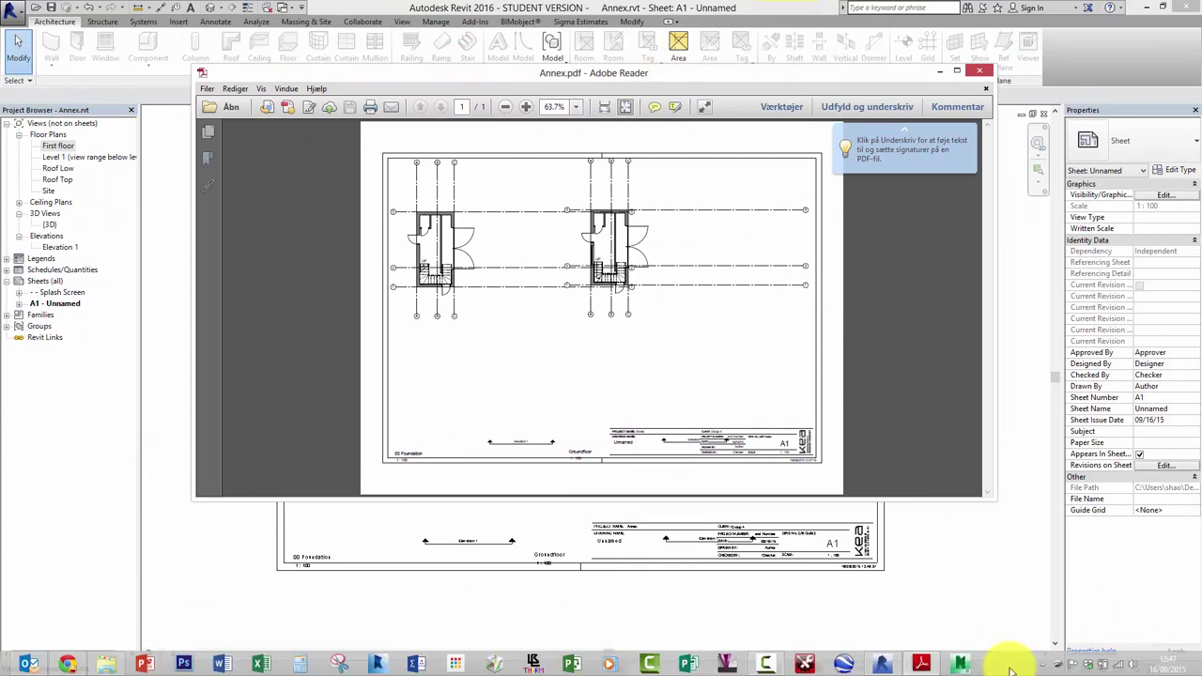
{"action": "left_click", "coordinate": [918, 665]}
{"action": "left_click", "coordinate": [772, 665]}
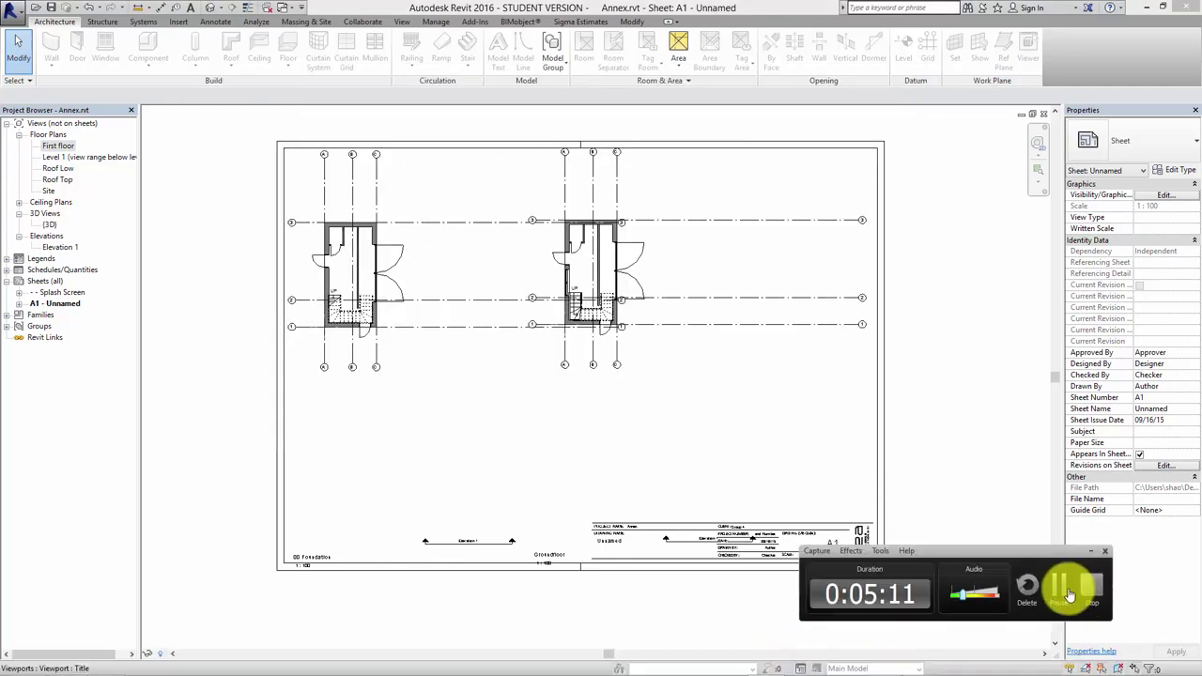
{"action": "left_click", "coordinate": [1071, 581]}
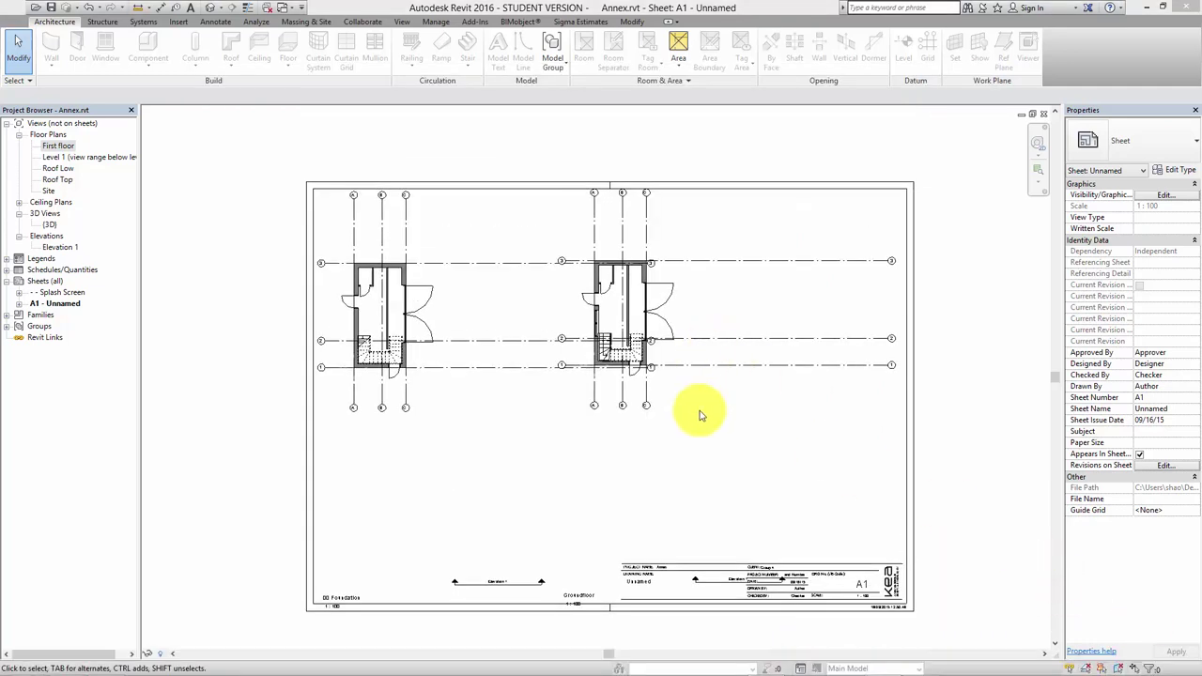
{"action": "left_click", "coordinate": [714, 411]}
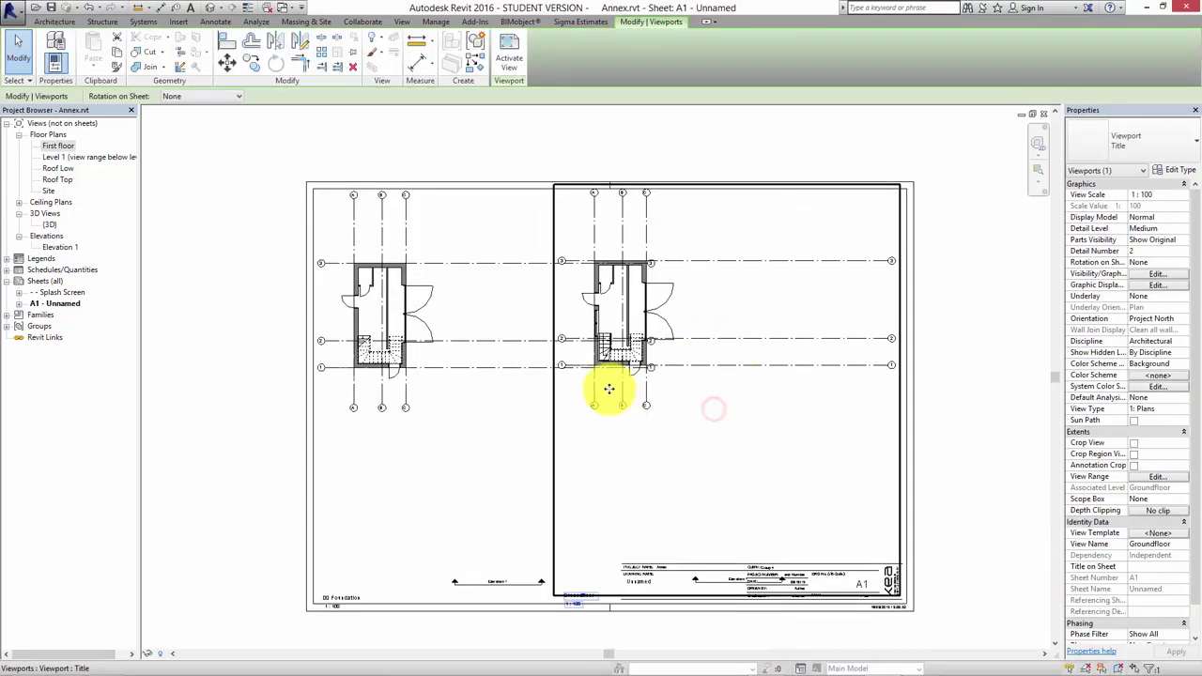
{"action": "left_click", "coordinate": [261, 464]}
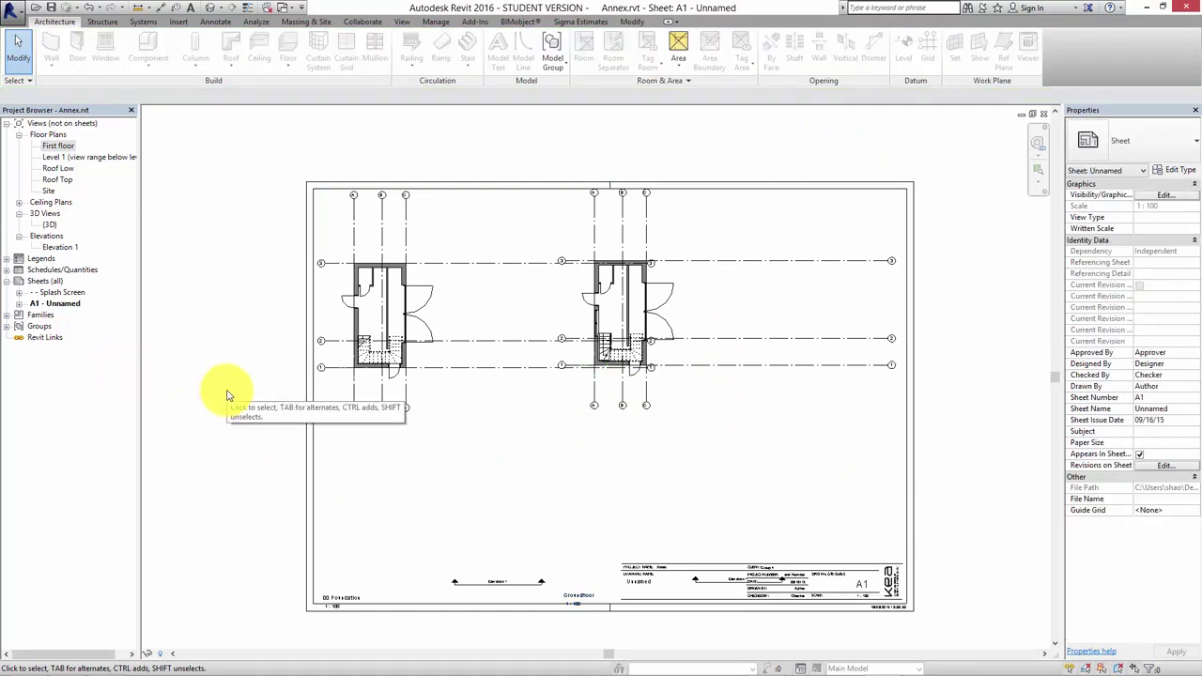
Activate the 00 Foundation viewport on sheet A1 so the plan can be edited in place
{"action": "middle_click_drag", "start_coordinate": [250, 367], "coordinate": [269, 335]}
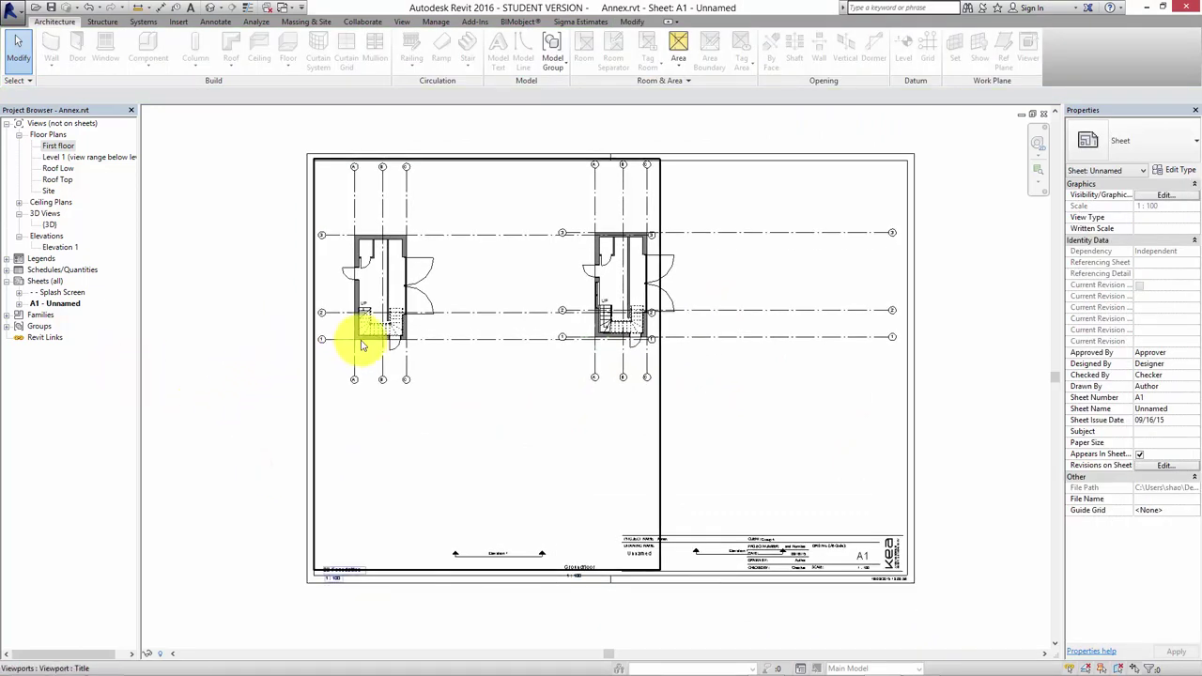
{"action": "middle_click_drag", "start_coordinate": [442, 341], "coordinate": [445, 358]}
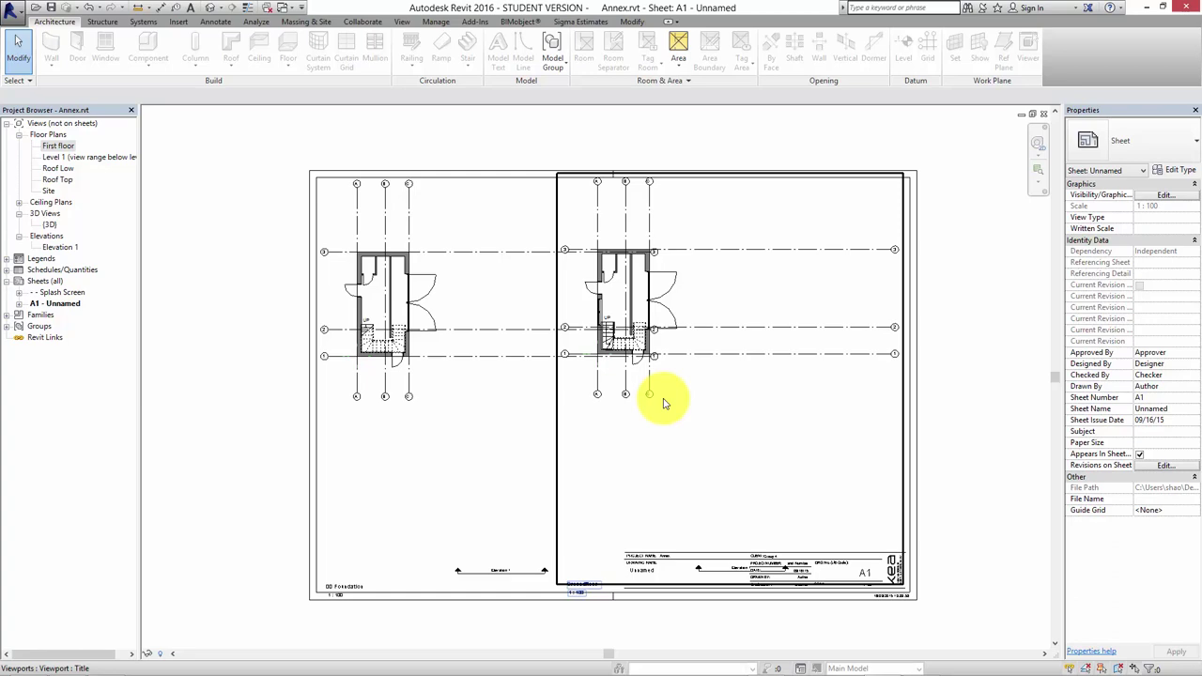
{"action": "scroll", "coordinate": [702, 387], "scroll_direction": "down", "scroll_amount": 1}
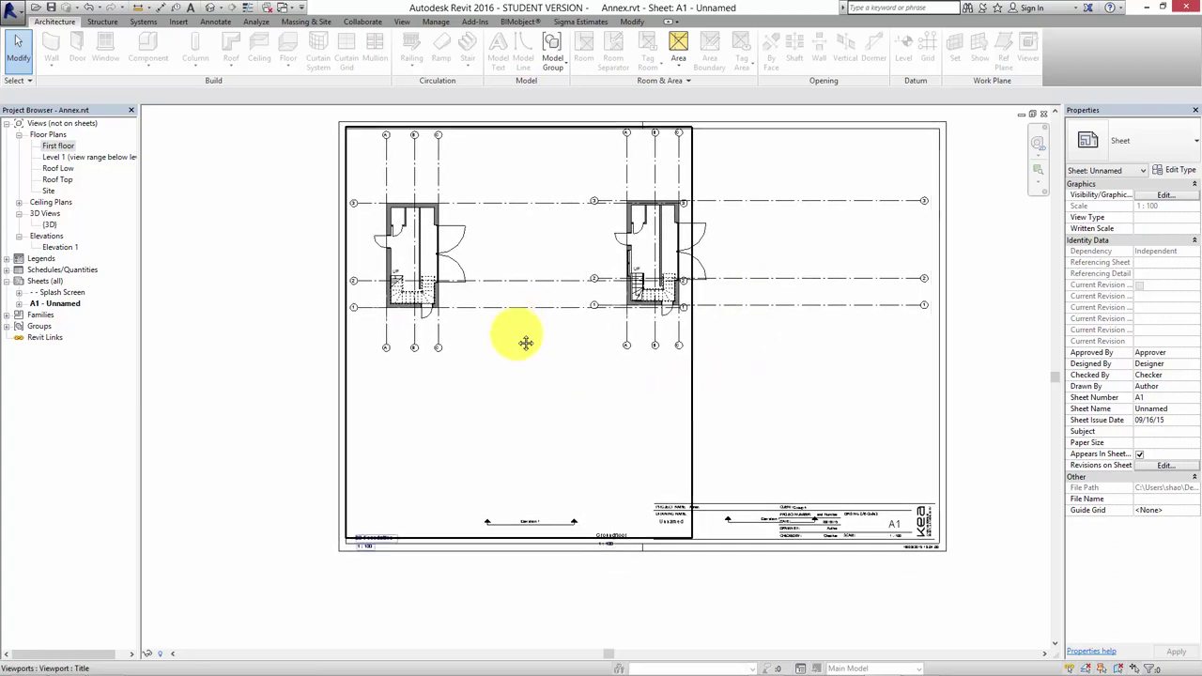
{"action": "scroll", "coordinate": [515, 347], "scroll_direction": "up", "scroll_amount": 1}
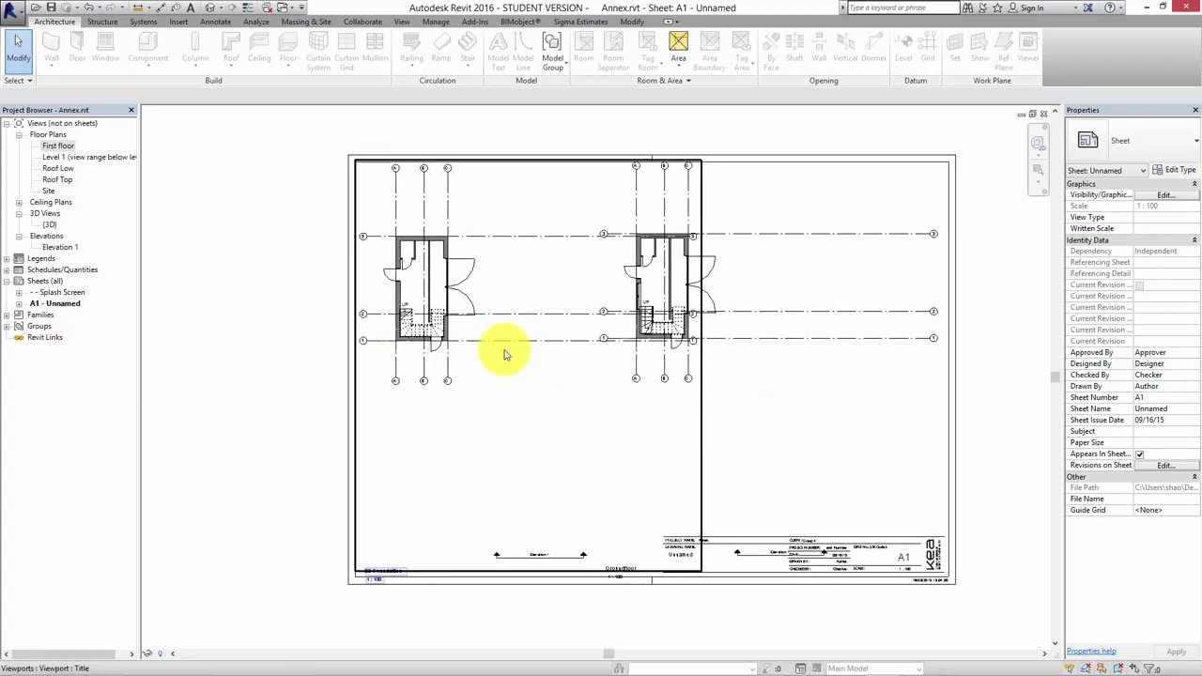
{"action": "left_click", "coordinate": [506, 272]}
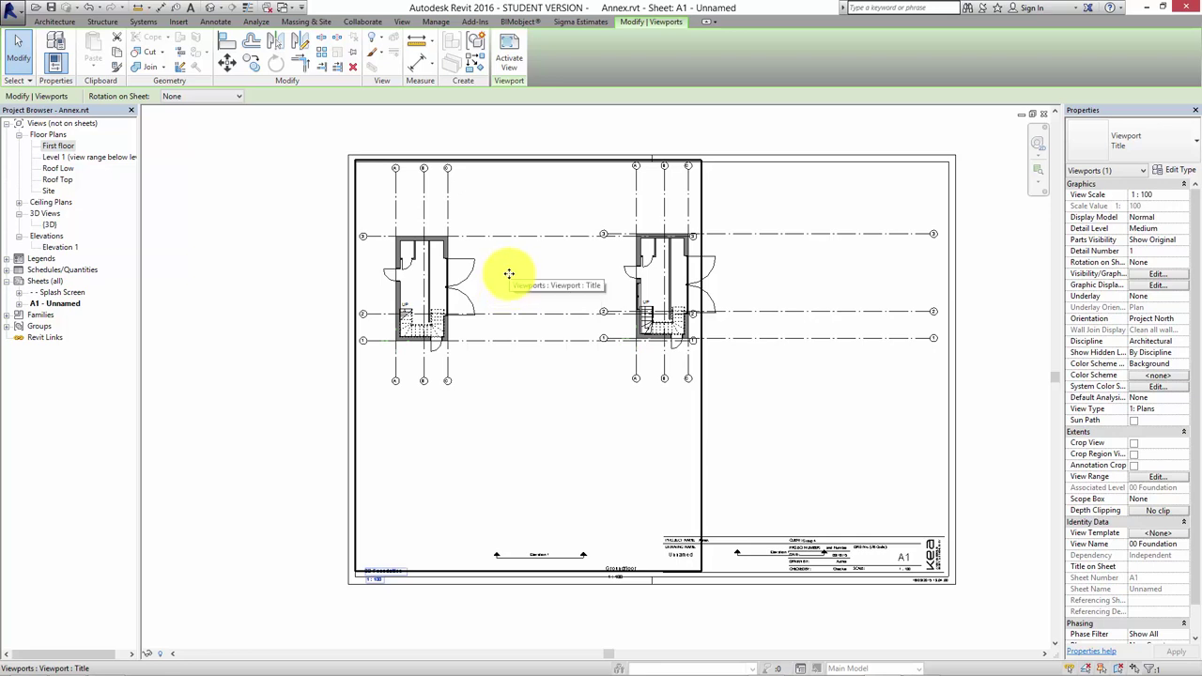
{"action": "right_click", "coordinate": [509, 273]}
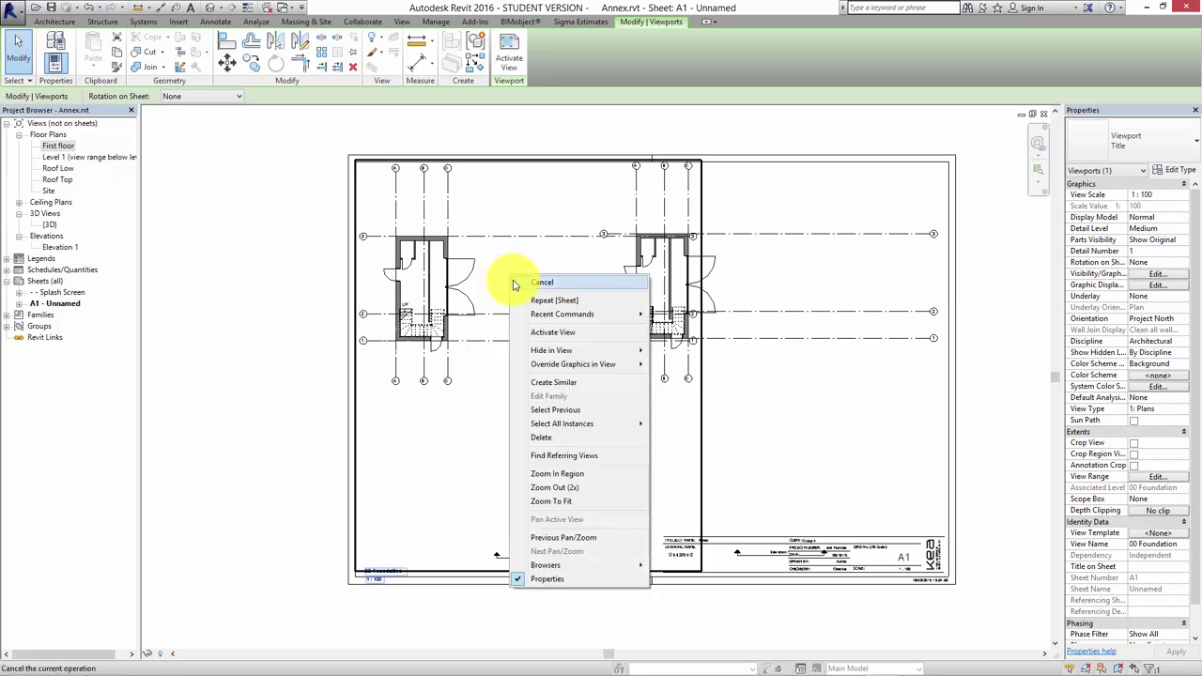
{"action": "left_click", "coordinate": [542, 334]}
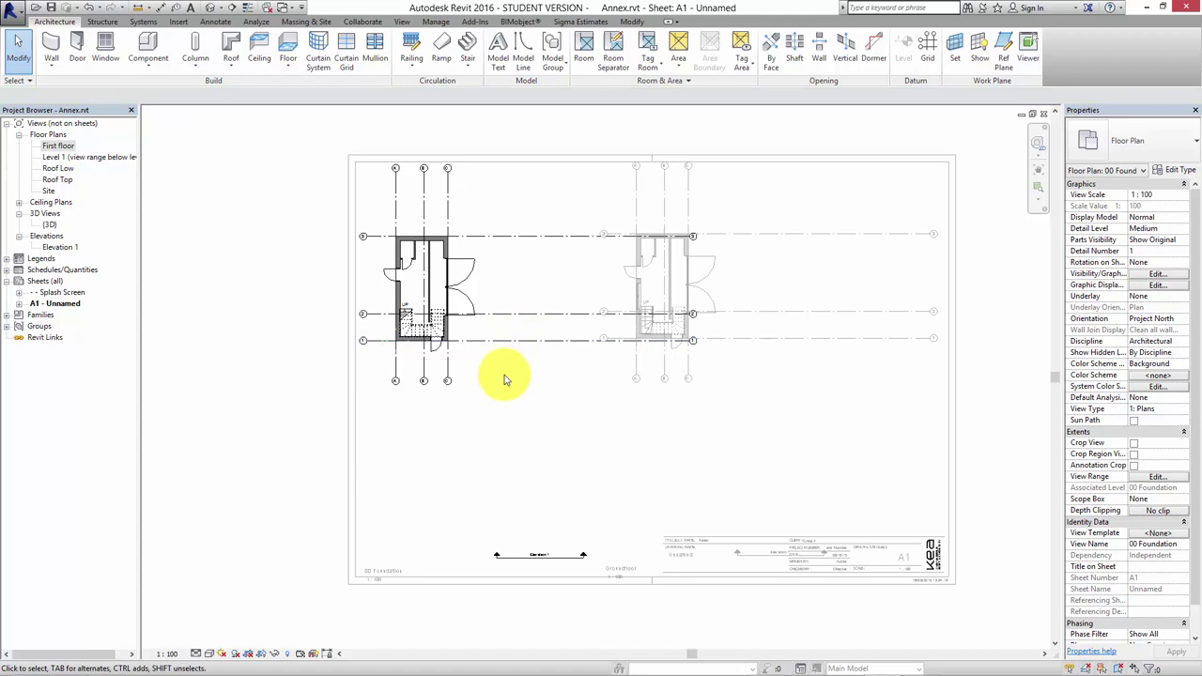
Turn on Crop View and the visible crop region for the foundation plan, and tighten the crop closely around the building on all four sides
{"action": "middle_click_drag", "start_coordinate": [504, 379], "coordinate": [470, 408]}
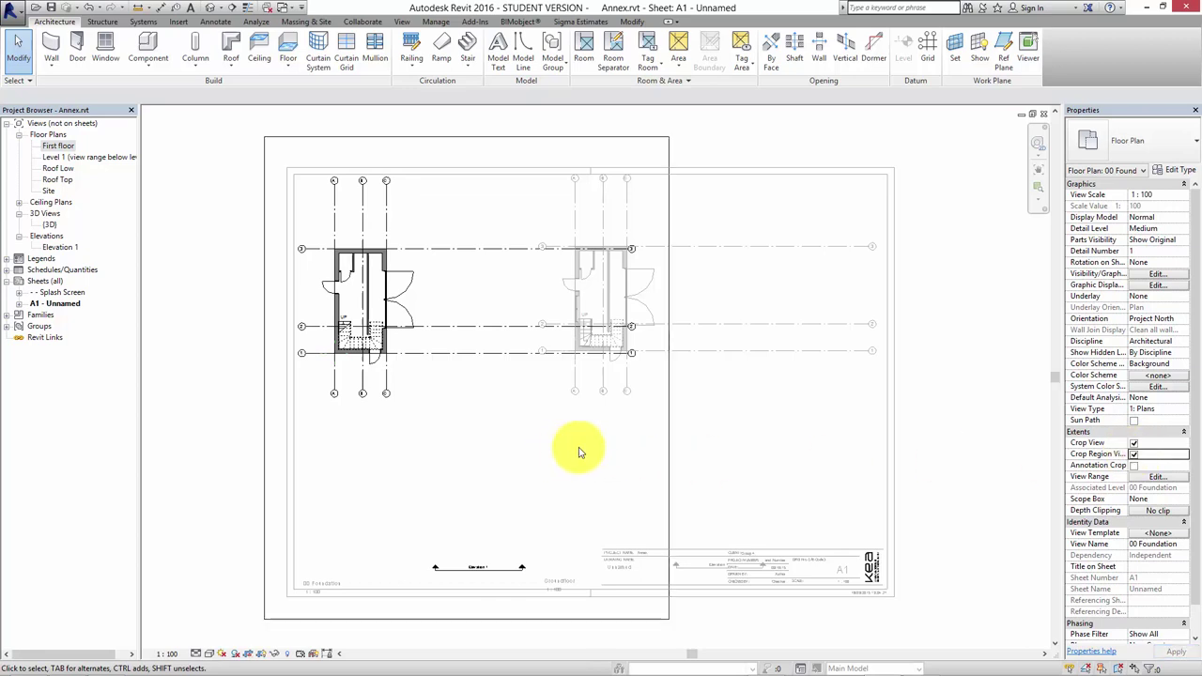
{"action": "left_click", "coordinate": [670, 399]}
{"action": "left_click_drag", "start_coordinate": [669, 379], "coordinate": [398, 325]}
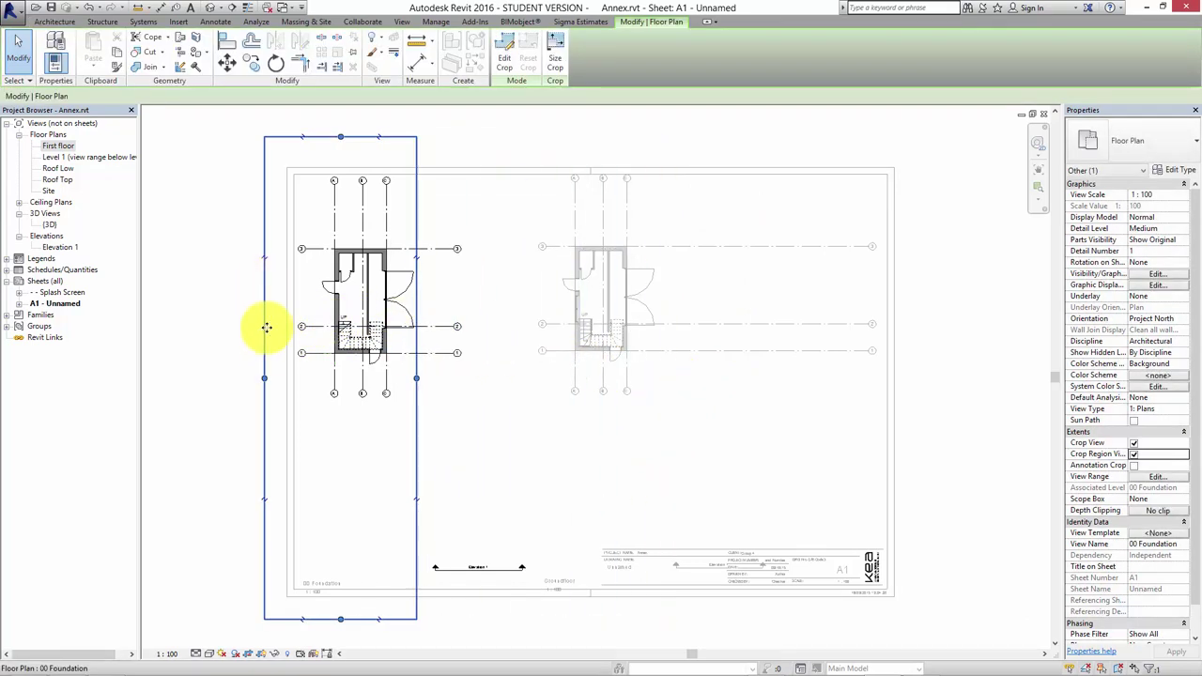
{"action": "left_click_drag", "start_coordinate": [268, 377], "coordinate": [314, 377]}
{"action": "left_click_drag", "start_coordinate": [366, 620], "coordinate": [370, 381]}
{"action": "left_click_drag", "start_coordinate": [366, 144], "coordinate": [367, 217]}
Hide the foundation plan's crop region, deactivate the view, and check the reduced viewport on the sheet
{"action": "left_click", "coordinate": [480, 386]}
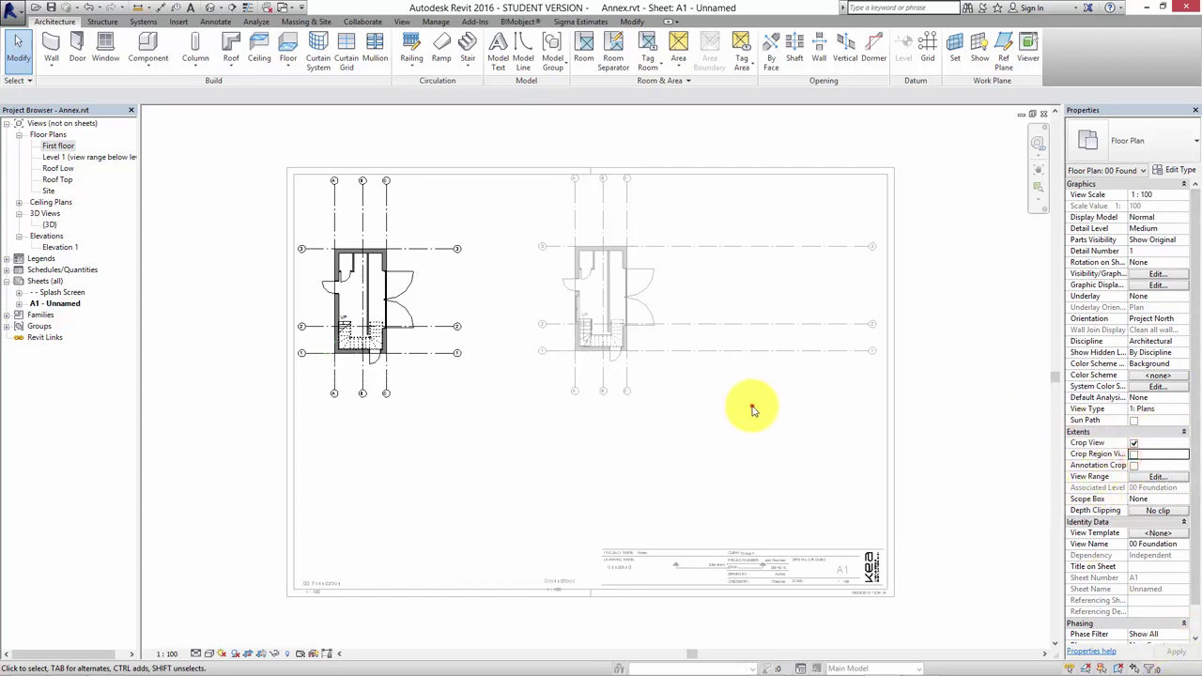
{"action": "right_click", "coordinate": [609, 419]}
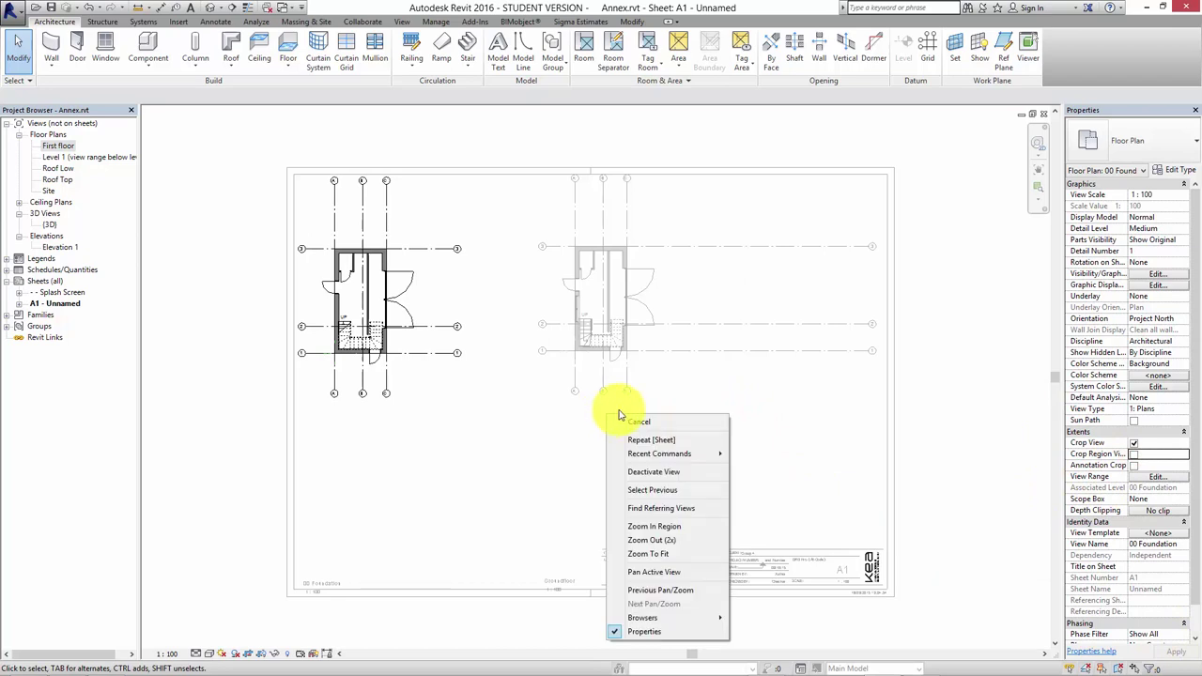
{"action": "left_click", "coordinate": [663, 472]}
{"action": "left_click", "coordinate": [560, 457]}
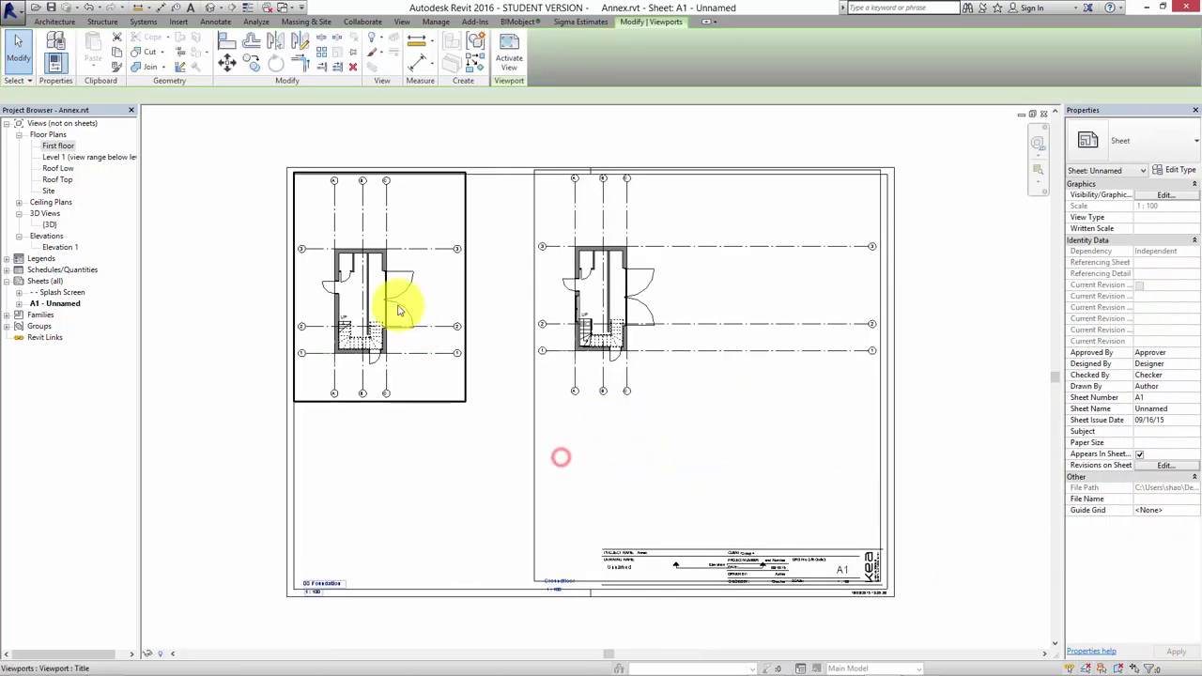
{"action": "left_click", "coordinate": [389, 309]}
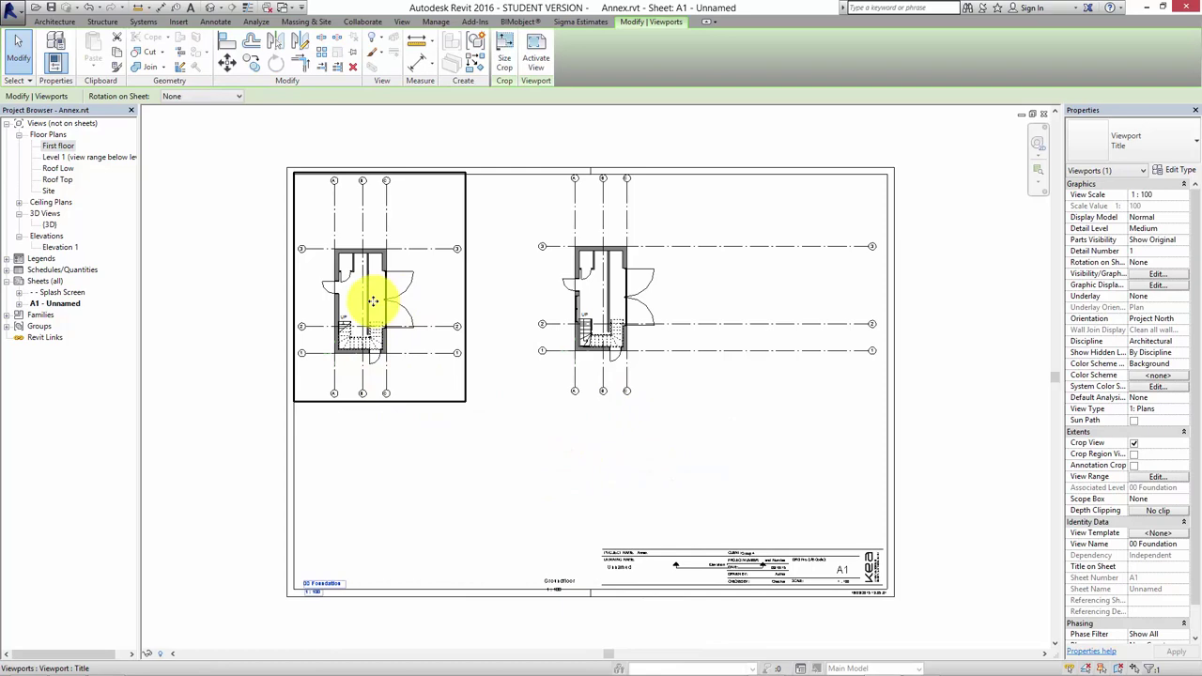
{"action": "scroll", "coordinate": [380, 299], "scroll_direction": "up", "scroll_amount": 4}
{"action": "scroll", "coordinate": [402, 344], "scroll_direction": "down", "scroll_amount": 2}
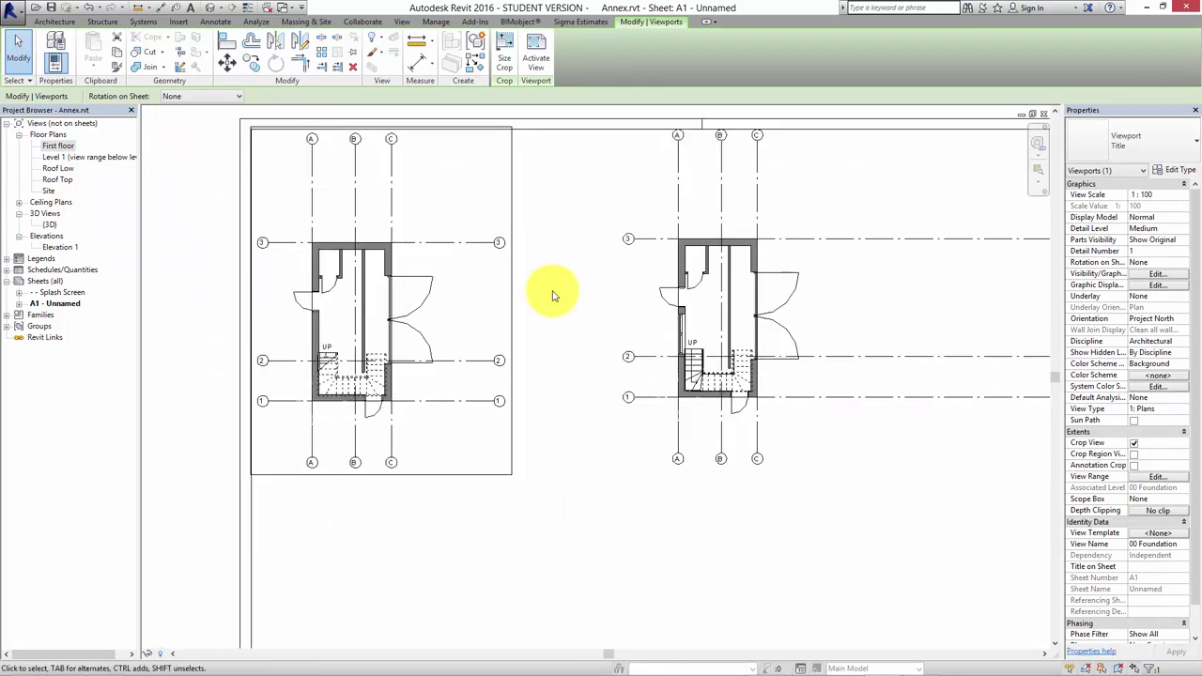
{"action": "left_click", "coordinate": [553, 290]}
{"action": "scroll", "coordinate": [504, 412], "scroll_direction": "down", "scroll_amount": 3}
{"action": "left_click", "coordinate": [482, 505]}
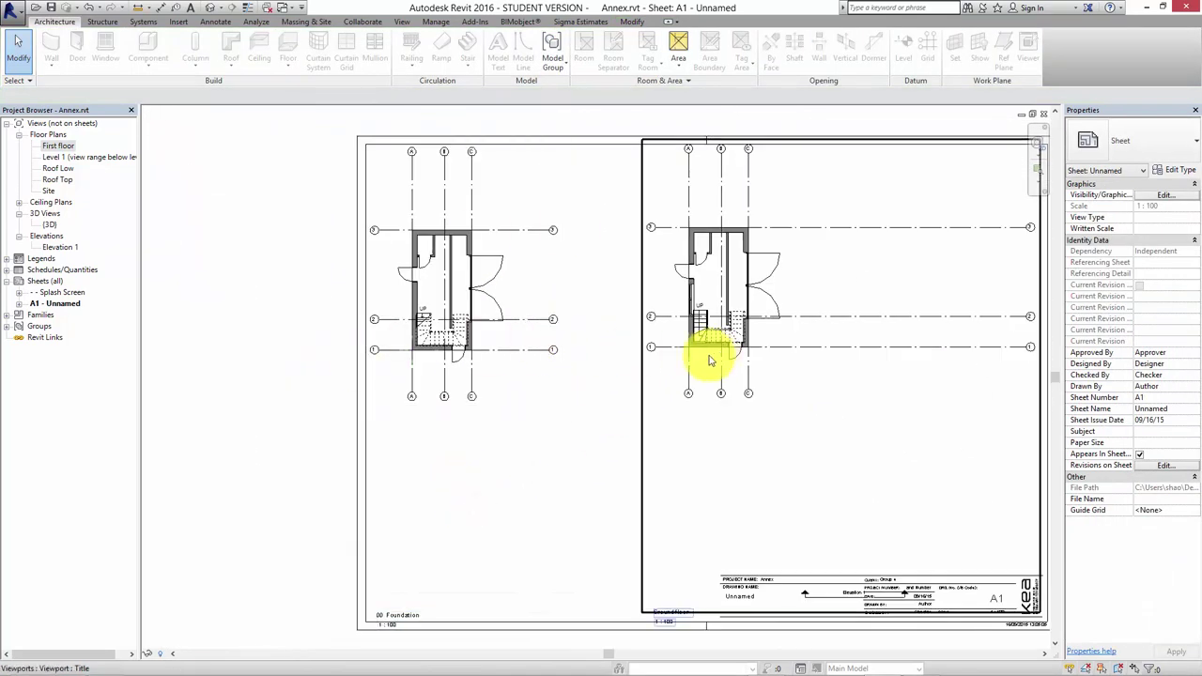
Activate the Groundfloor viewport and turn on its Crop View and visible crop region
{"action": "scroll", "coordinate": [493, 366], "scroll_direction": "up", "scroll_amount": 2}
{"action": "scroll", "coordinate": [516, 417], "scroll_direction": "down", "scroll_amount": 3}
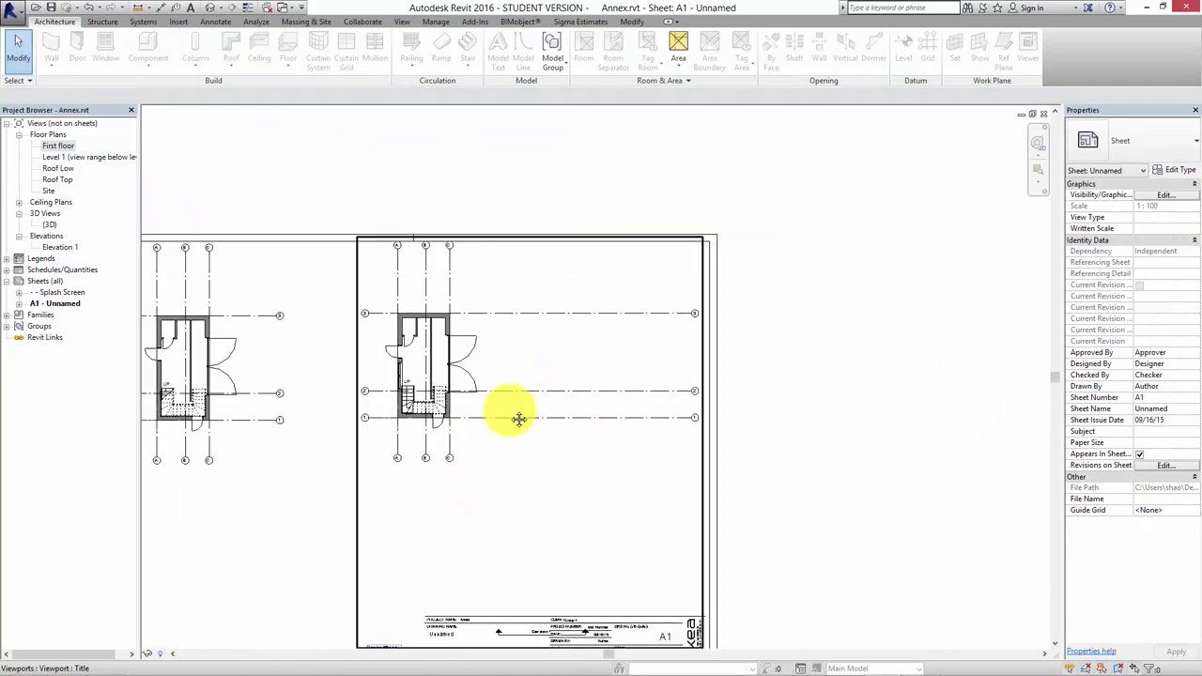
{"action": "right_click", "coordinate": [543, 385]}
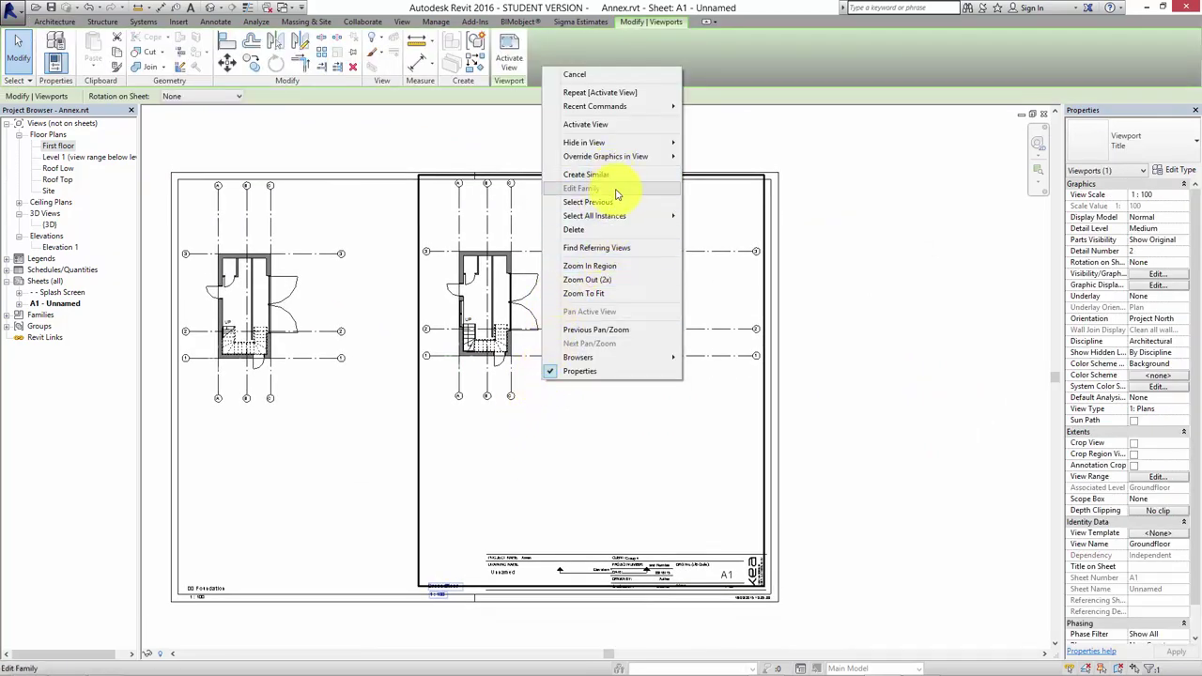
{"action": "left_click", "coordinate": [603, 124]}
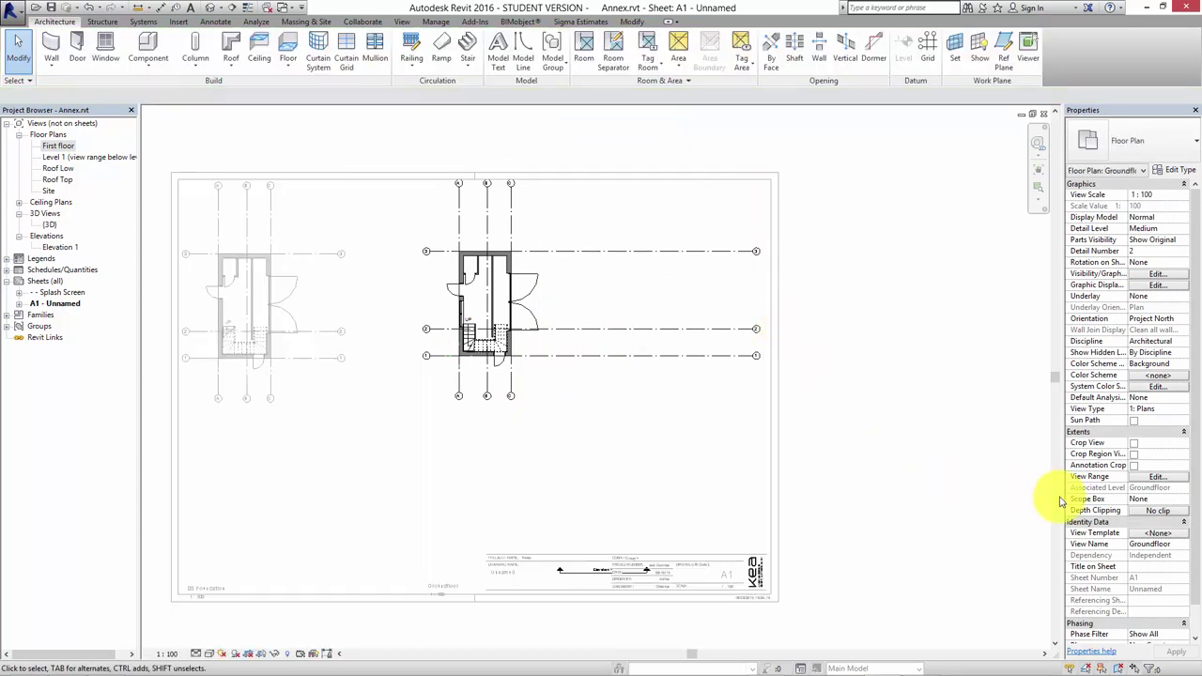
{"action": "left_click", "coordinate": [1134, 454]}
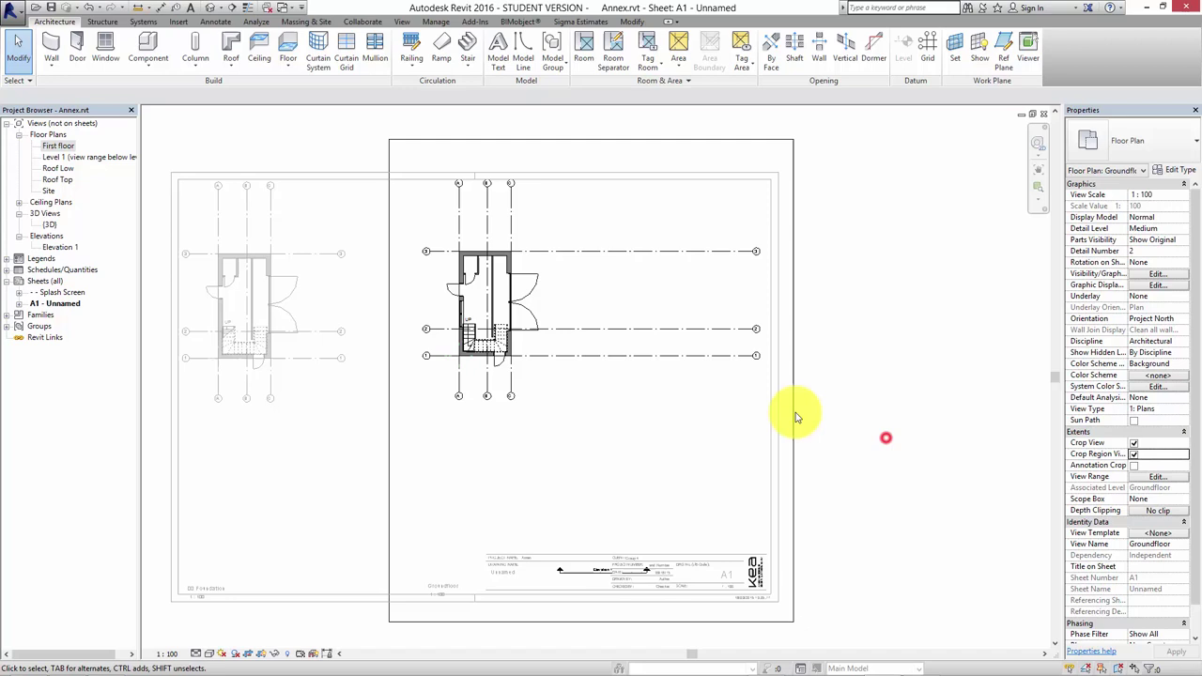
Tighten the crop region around the Groundfloor plan on all four sides, hide it, and deactivate the view
{"action": "left_click", "coordinate": [794, 414]}
{"action": "left_click_drag", "start_coordinate": [794, 383], "coordinate": [559, 333]}
{"action": "left_click_drag", "start_coordinate": [473, 141], "coordinate": [476, 219]}
{"action": "left_click_drag", "start_coordinate": [392, 423], "coordinate": [405, 417]}
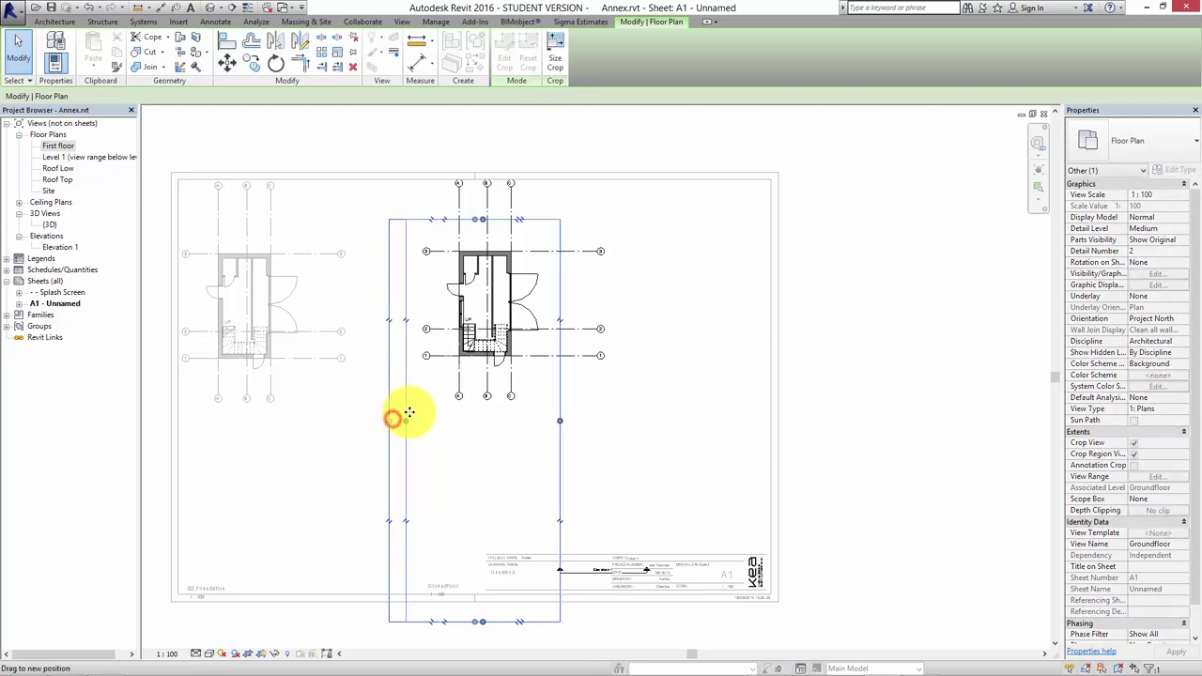
{"action": "left_click_drag", "start_coordinate": [483, 621], "coordinate": [476, 427]}
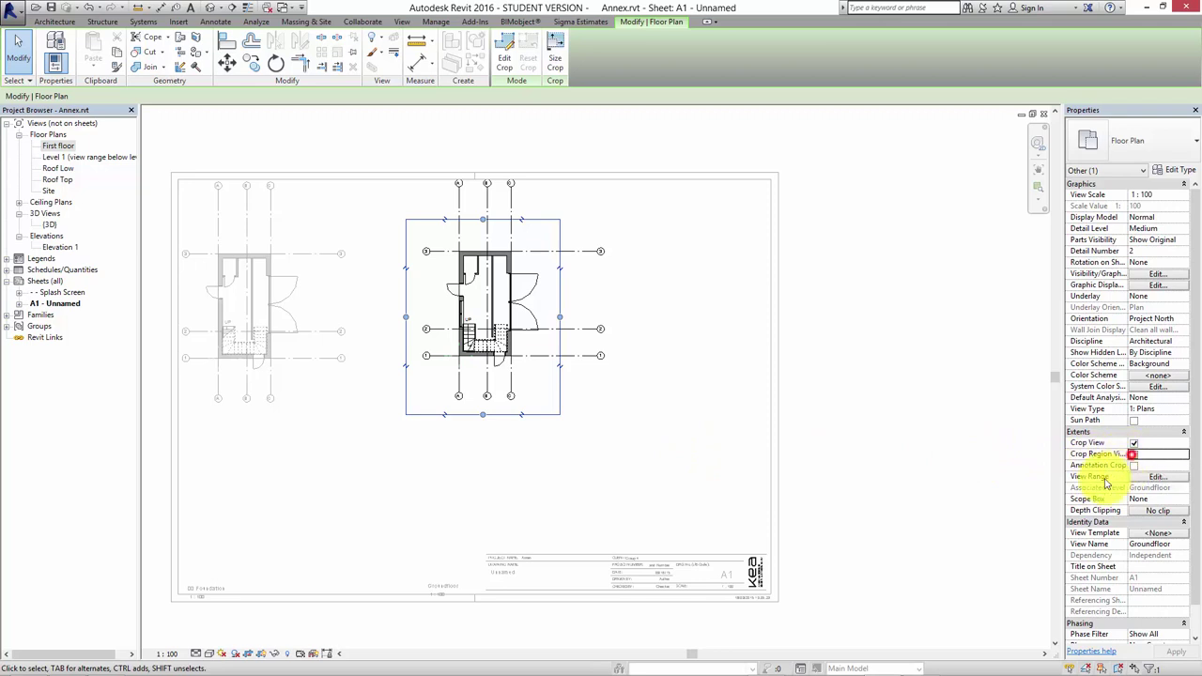
{"action": "right_click", "coordinate": [665, 394]}
{"action": "left_click", "coordinate": [695, 459]}
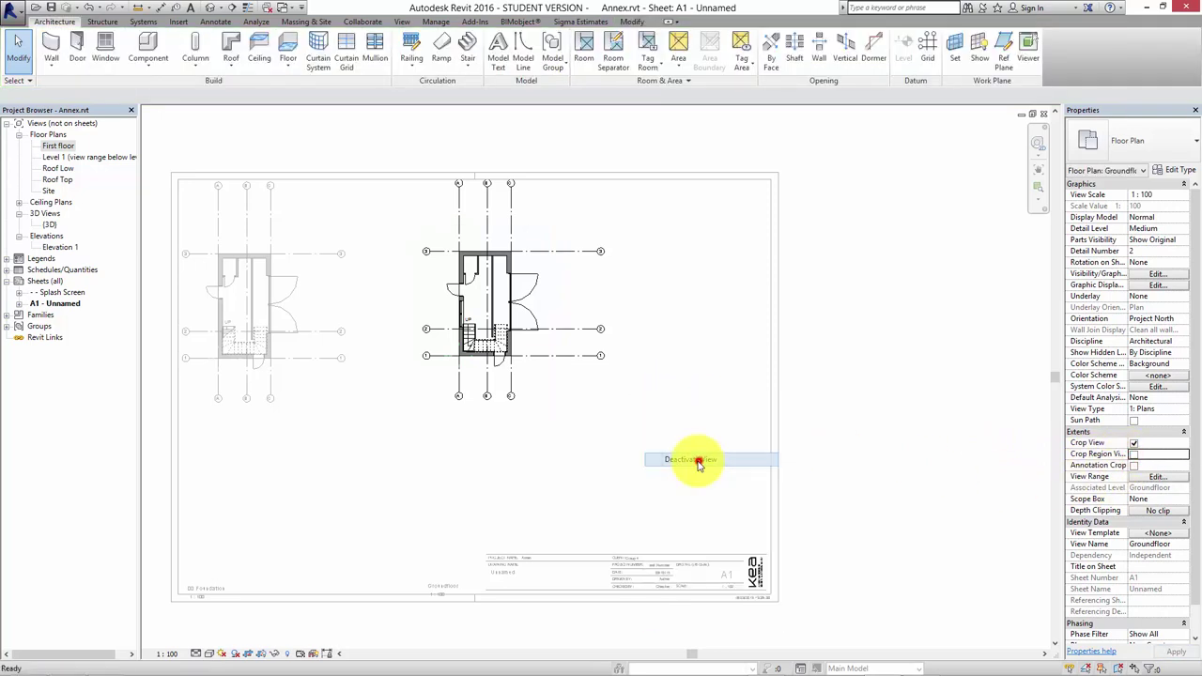
Move the Groundfloor viewport further right on the sheet and shift the foundation viewport right and down, level with it
{"action": "left_click", "coordinate": [552, 275]}
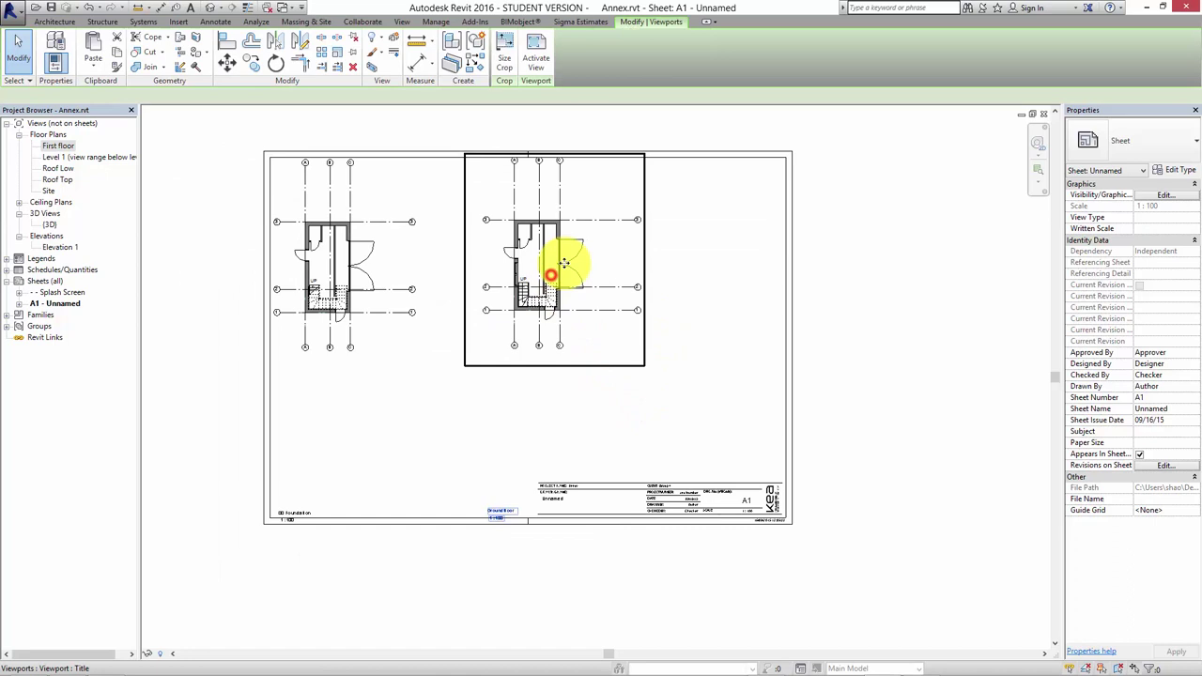
{"action": "left_click_drag", "start_coordinate": [553, 276], "coordinate": [679, 276]}
{"action": "left_click", "coordinate": [331, 250]}
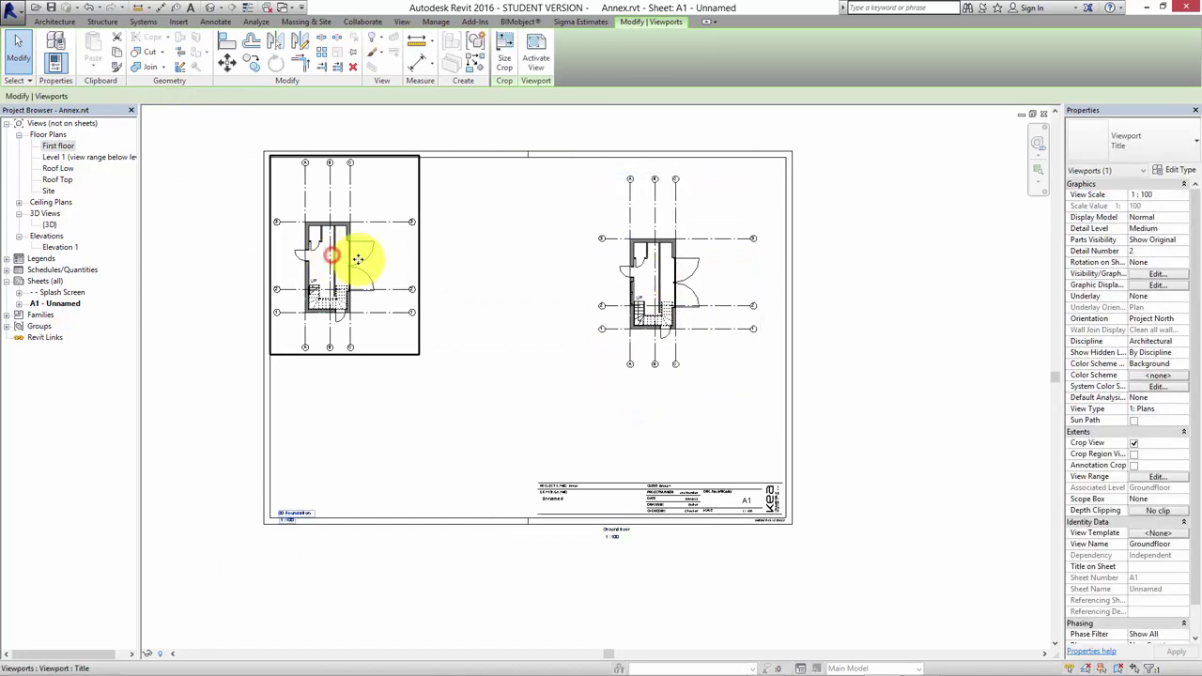
{"action": "left_click_drag", "start_coordinate": [358, 259], "coordinate": [424, 276]}
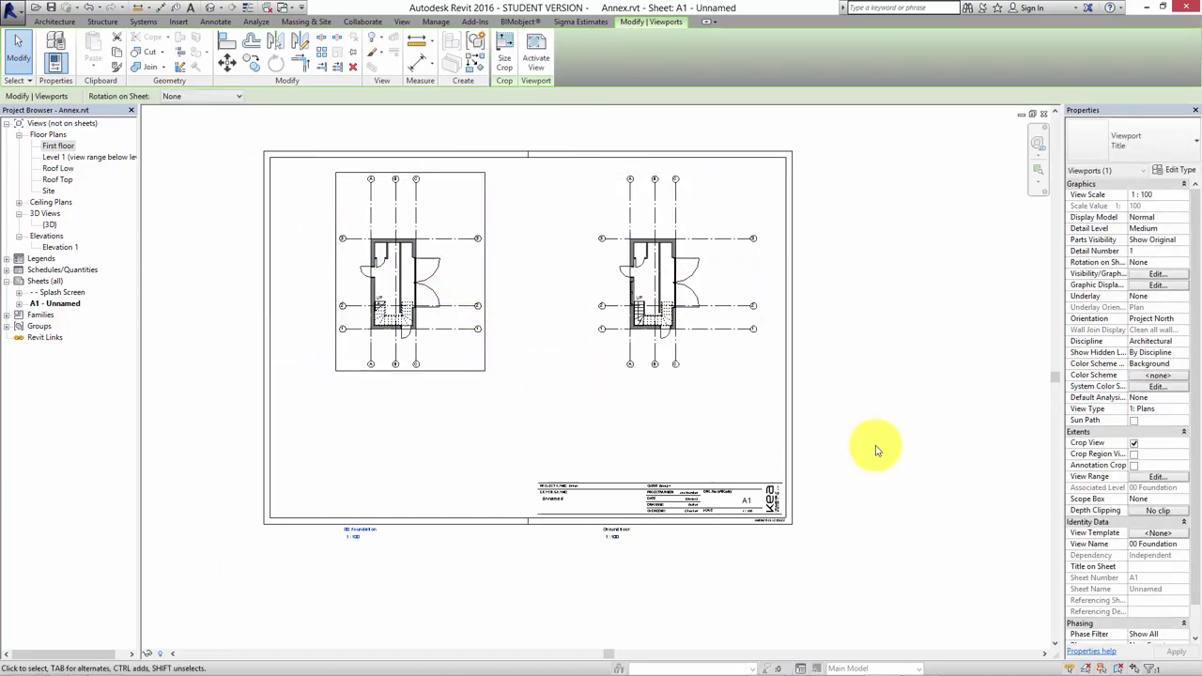
{"action": "left_click", "coordinate": [870, 442]}
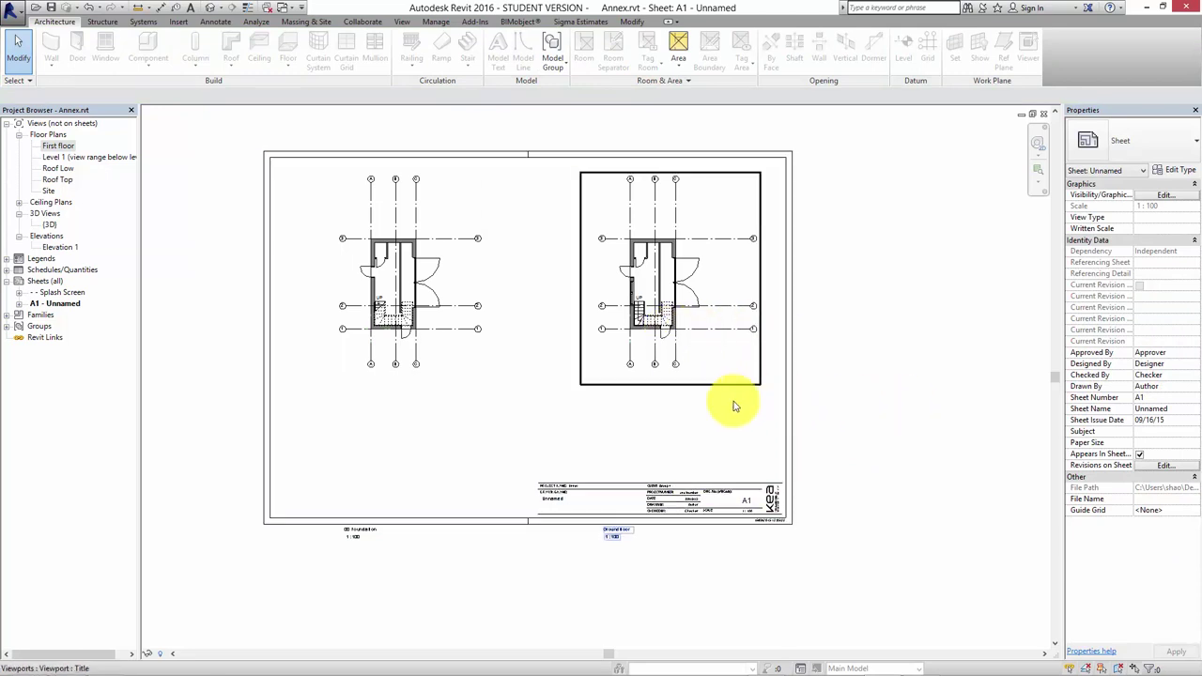
Move the 00 Foundation view title from below the sheet border to just beneath the lower right of its plan
{"action": "middle_click_drag", "start_coordinate": [645, 456], "coordinate": [621, 408]}
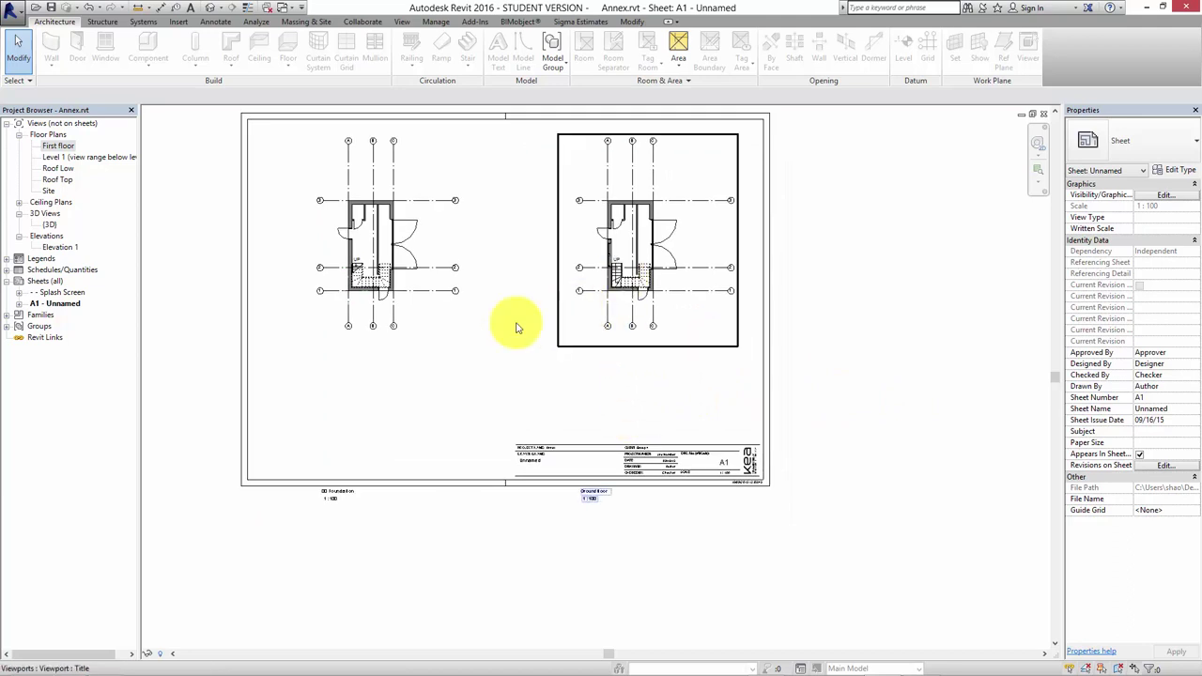
{"action": "middle_click_drag", "start_coordinate": [457, 299], "coordinate": [479, 315]}
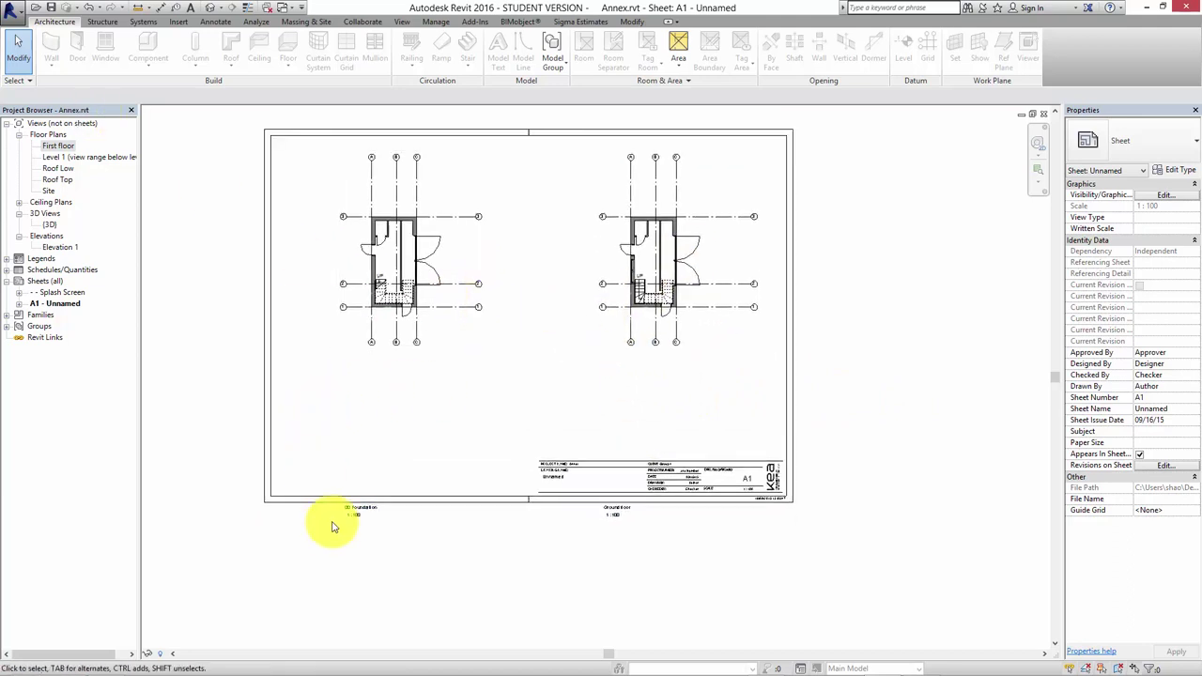
{"action": "scroll", "coordinate": [352, 526], "scroll_direction": "up", "scroll_amount": 3}
{"action": "middle_click_drag", "start_coordinate": [827, 541], "coordinate": [569, 507]}
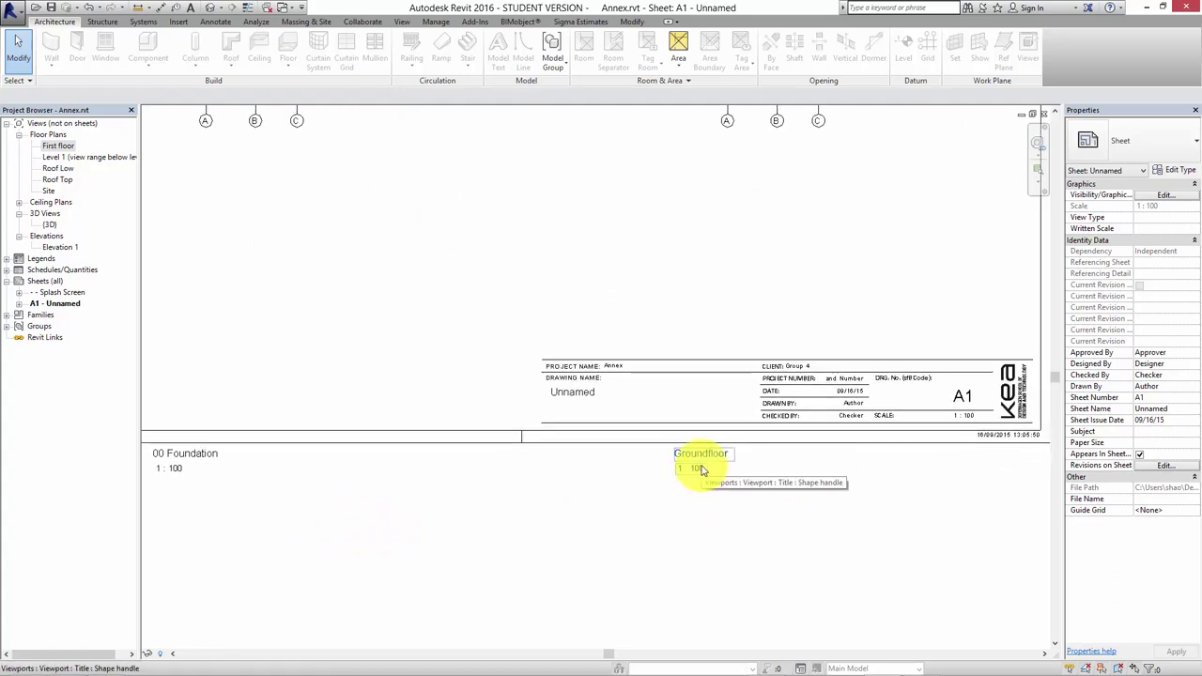
{"action": "scroll", "coordinate": [429, 330], "scroll_direction": "down", "scroll_amount": 4}
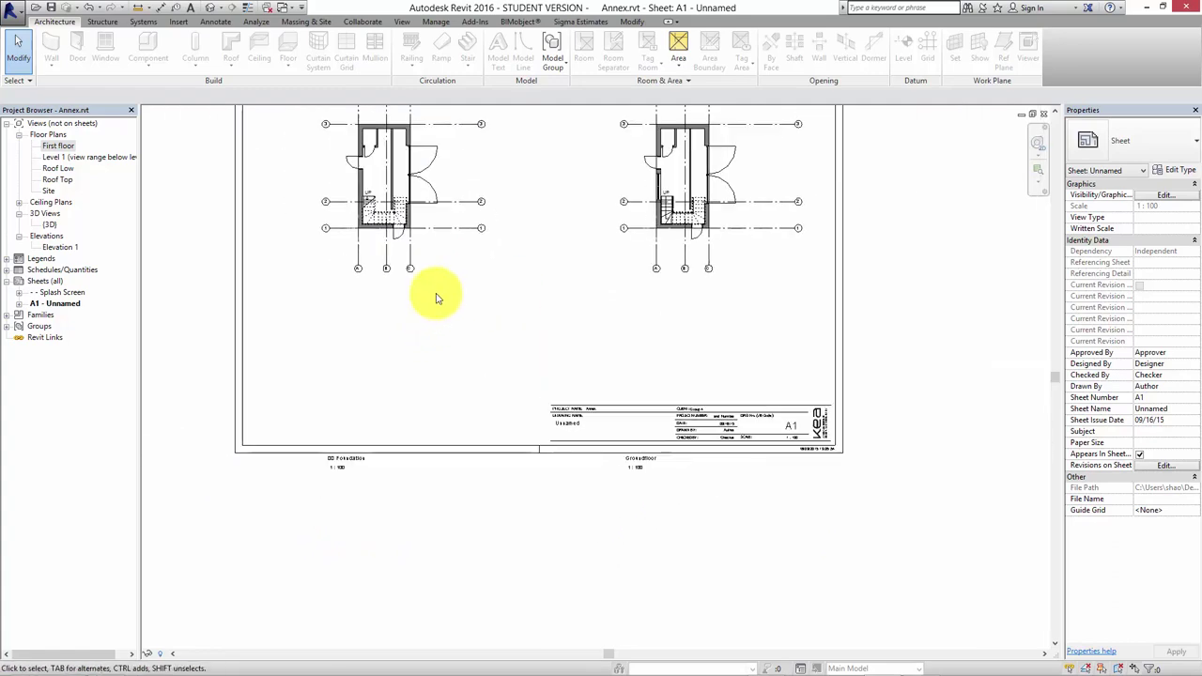
{"action": "left_click", "coordinate": [337, 469]}
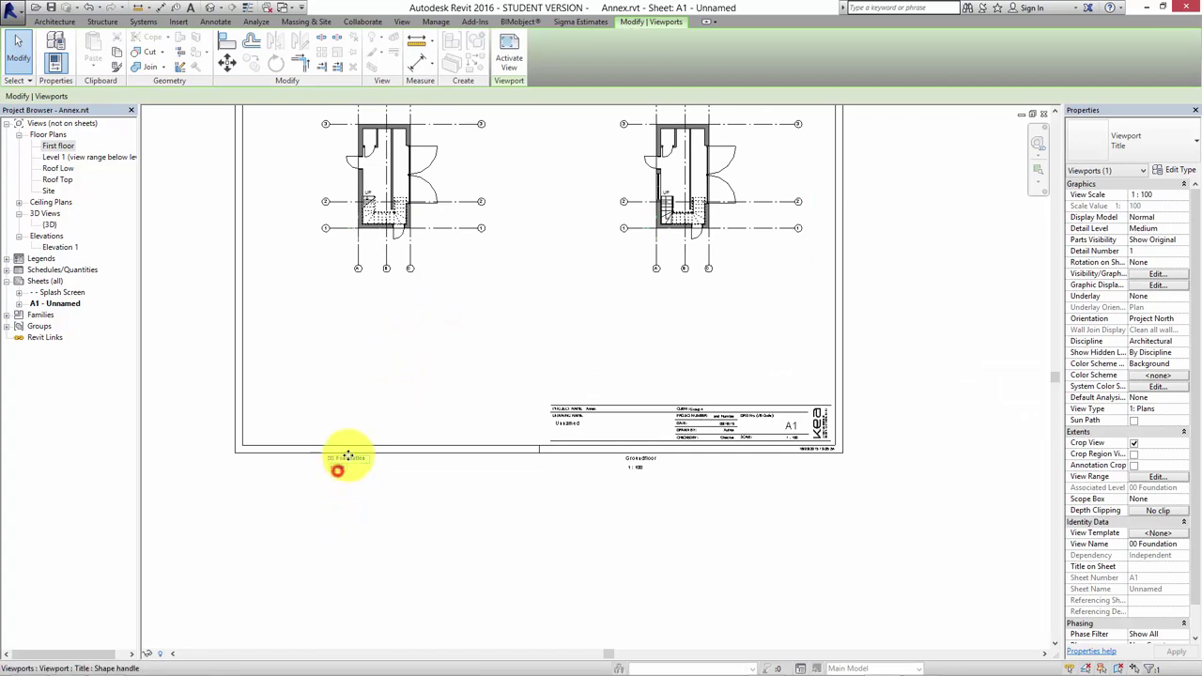
{"action": "left_click_drag", "start_coordinate": [348, 457], "coordinate": [451, 272]}
Move the Groundfloor view title up beneath the lower right of its plan, matching the foundation title, and check its placement
{"action": "middle_click_drag", "start_coordinate": [457, 329], "coordinate": [394, 422]}
{"action": "left_click", "coordinate": [529, 519]}
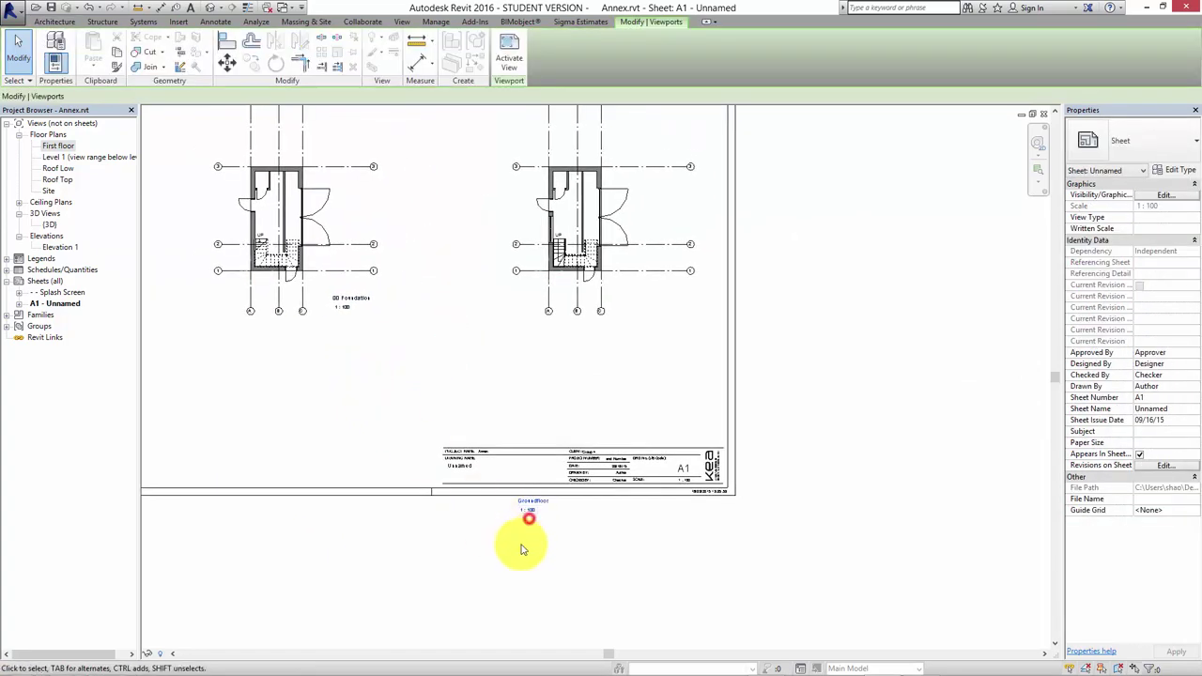
{"action": "left_click_drag", "start_coordinate": [529, 505], "coordinate": [645, 306]}
{"action": "left_click", "coordinate": [802, 357]}
{"action": "scroll", "coordinate": [649, 414], "scroll_direction": "up", "scroll_amount": 5}
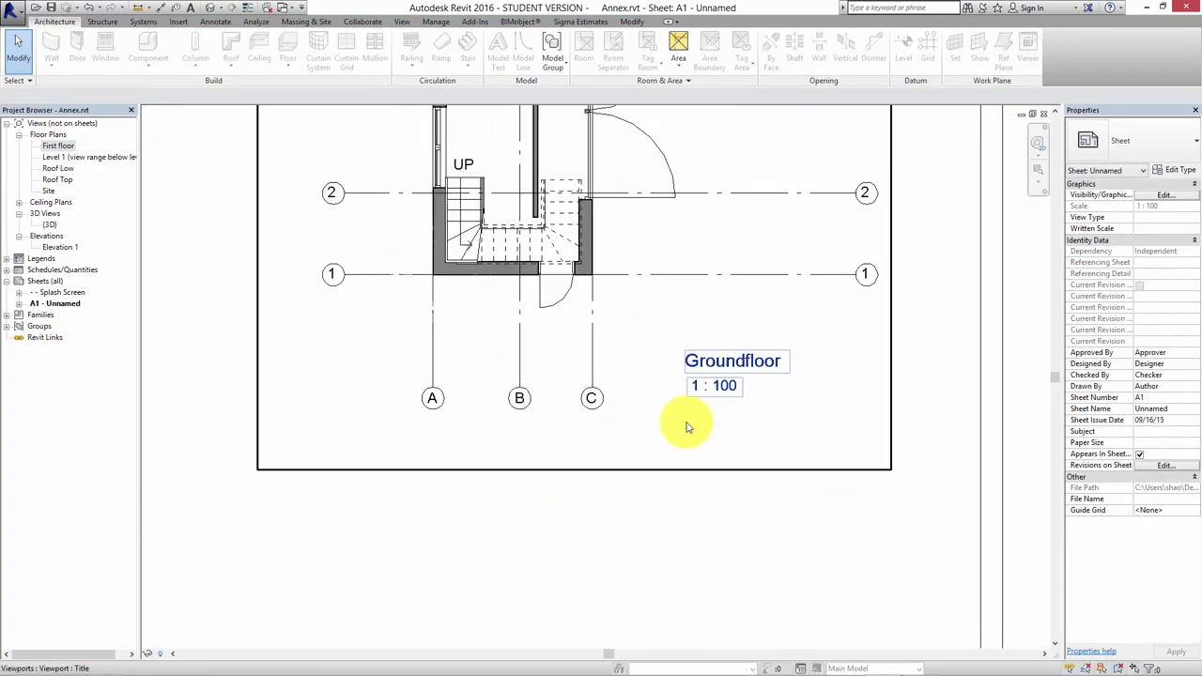
{"action": "scroll", "coordinate": [666, 430], "scroll_direction": "down", "scroll_amount": 2}
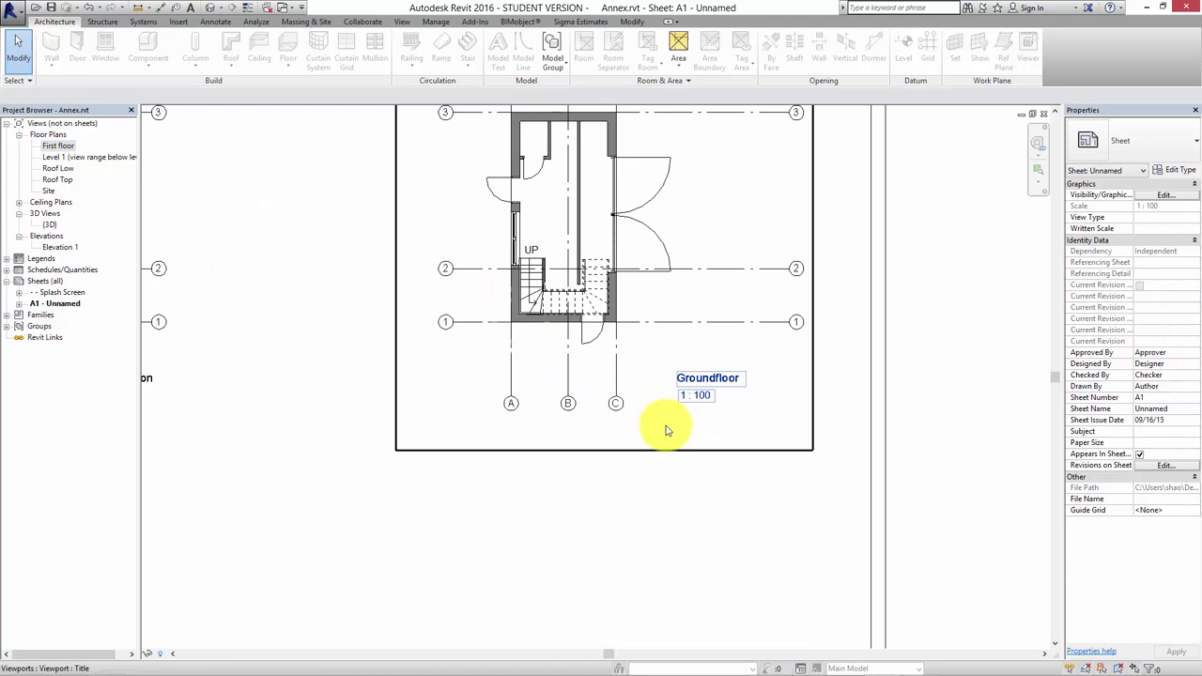
{"action": "scroll", "coordinate": [666, 431], "scroll_direction": "down", "scroll_amount": 2}
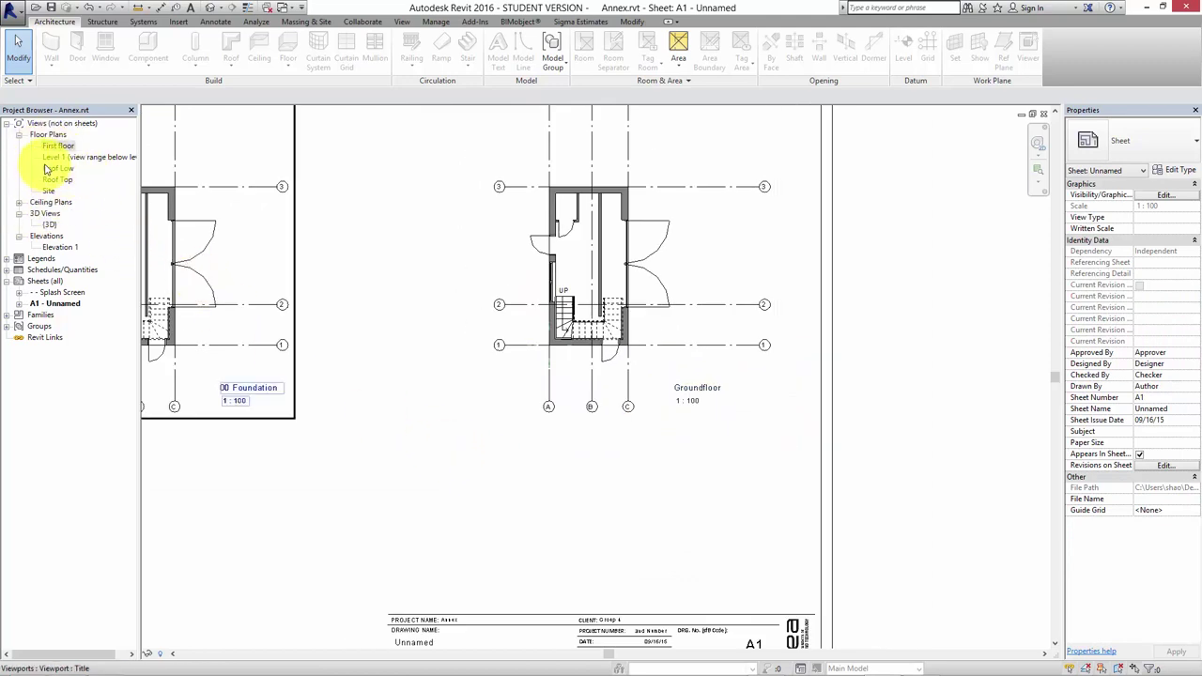
{"action": "middle_click_drag", "start_coordinate": [389, 483], "coordinate": [503, 487]}
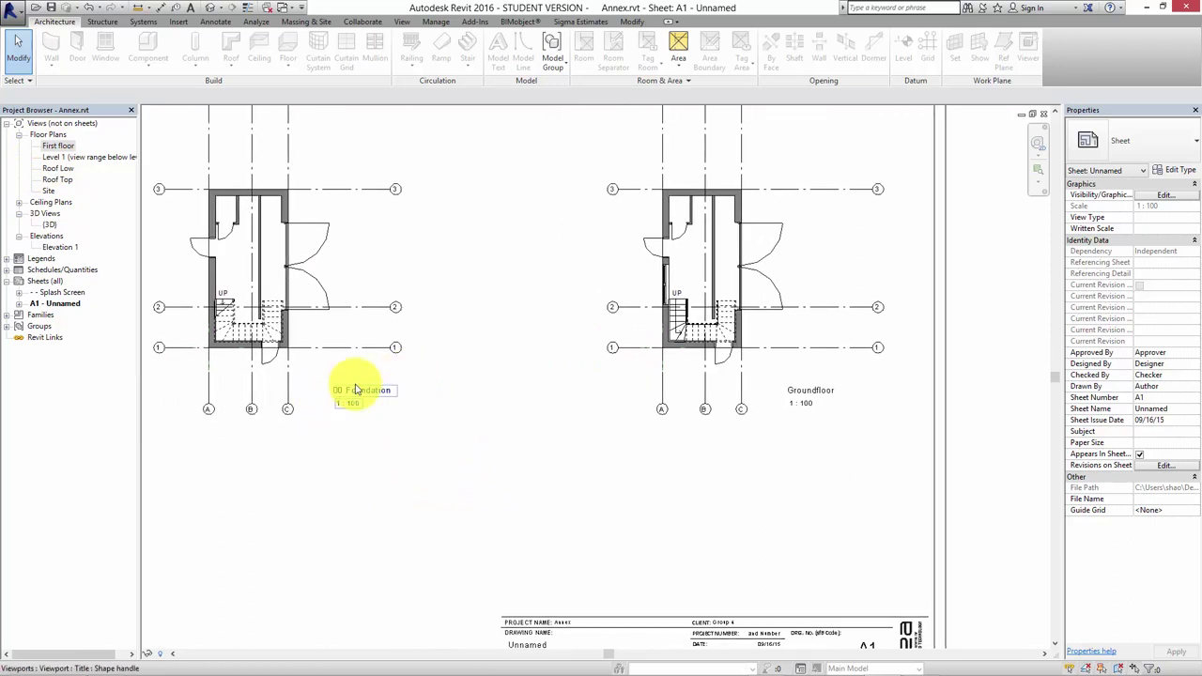
{"action": "left_click", "coordinate": [325, 395]}
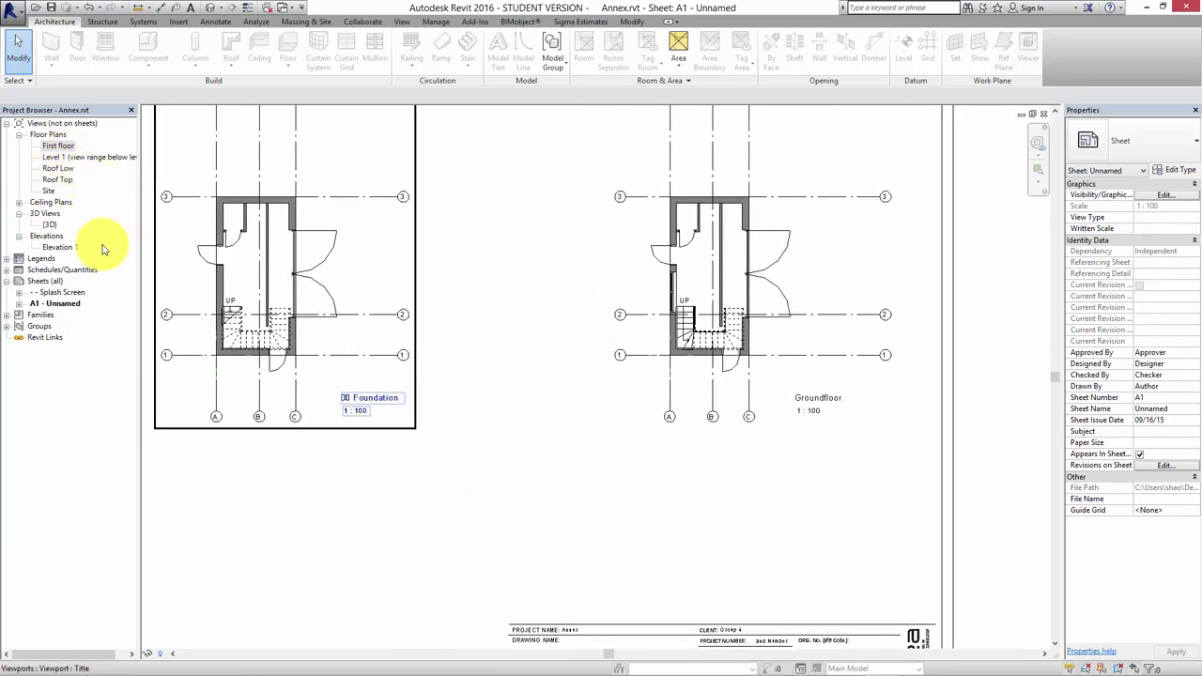
{"action": "left_click", "coordinate": [403, 438]}
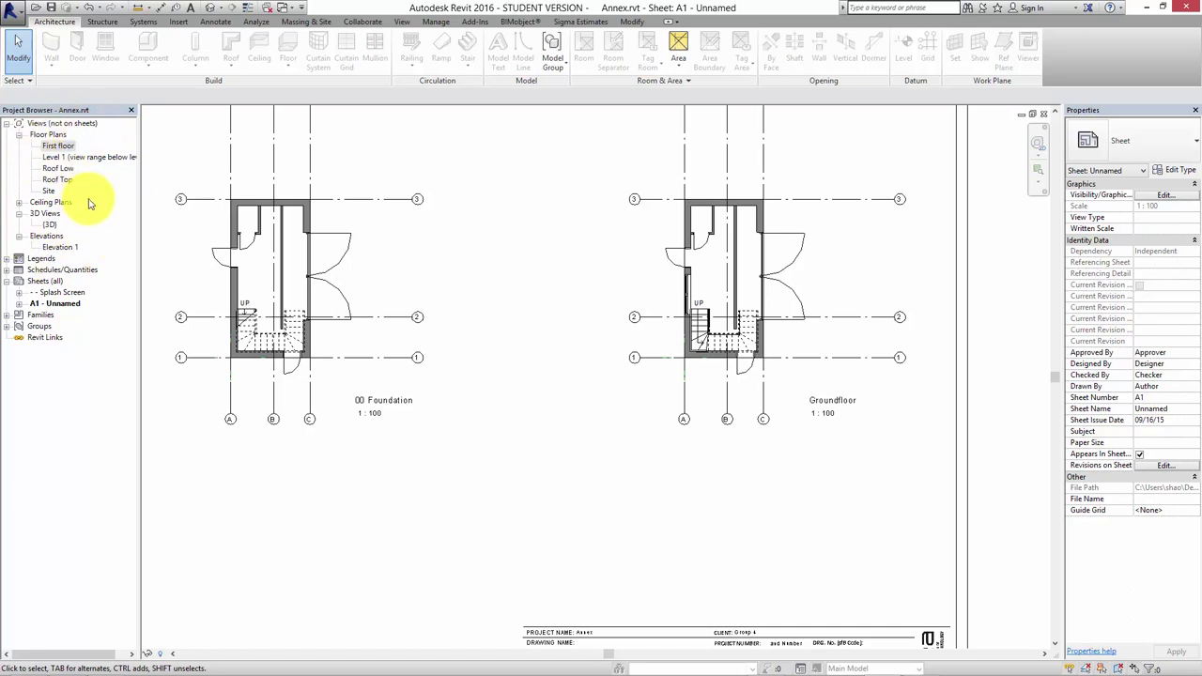
Set the browser organization of the project's views to "all" and apply it
{"action": "right_click", "coordinate": [90, 124]}
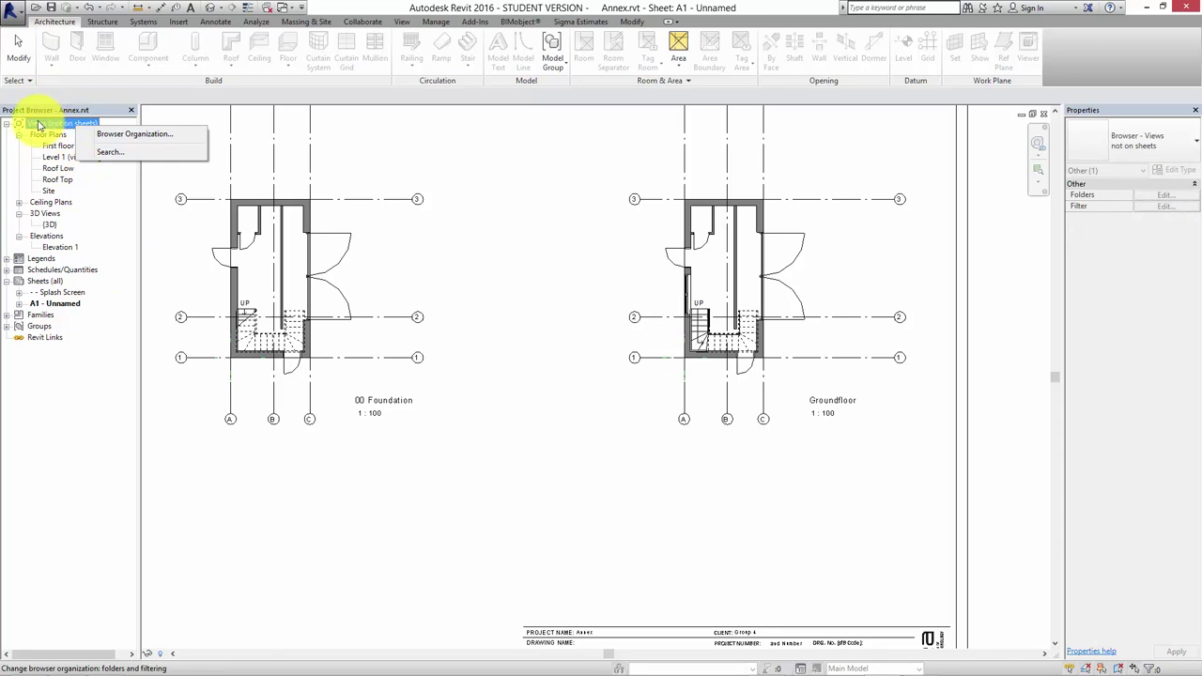
{"action": "left_click", "coordinate": [32, 139]}
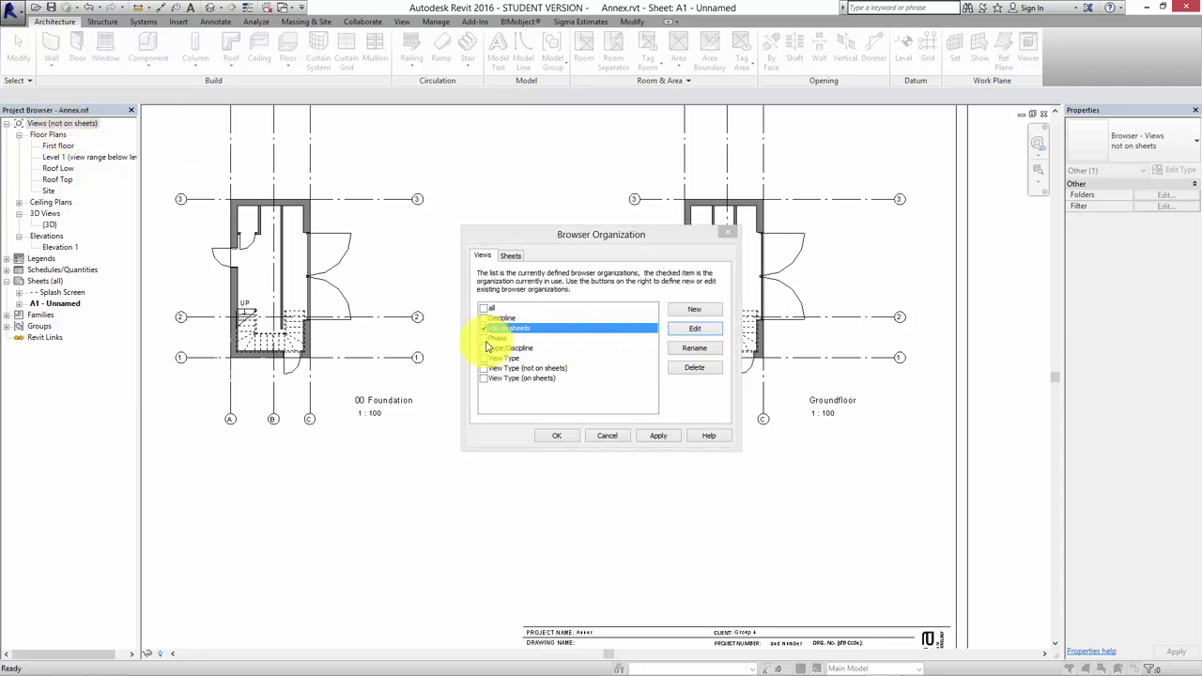
{"action": "left_click", "coordinate": [485, 310]}
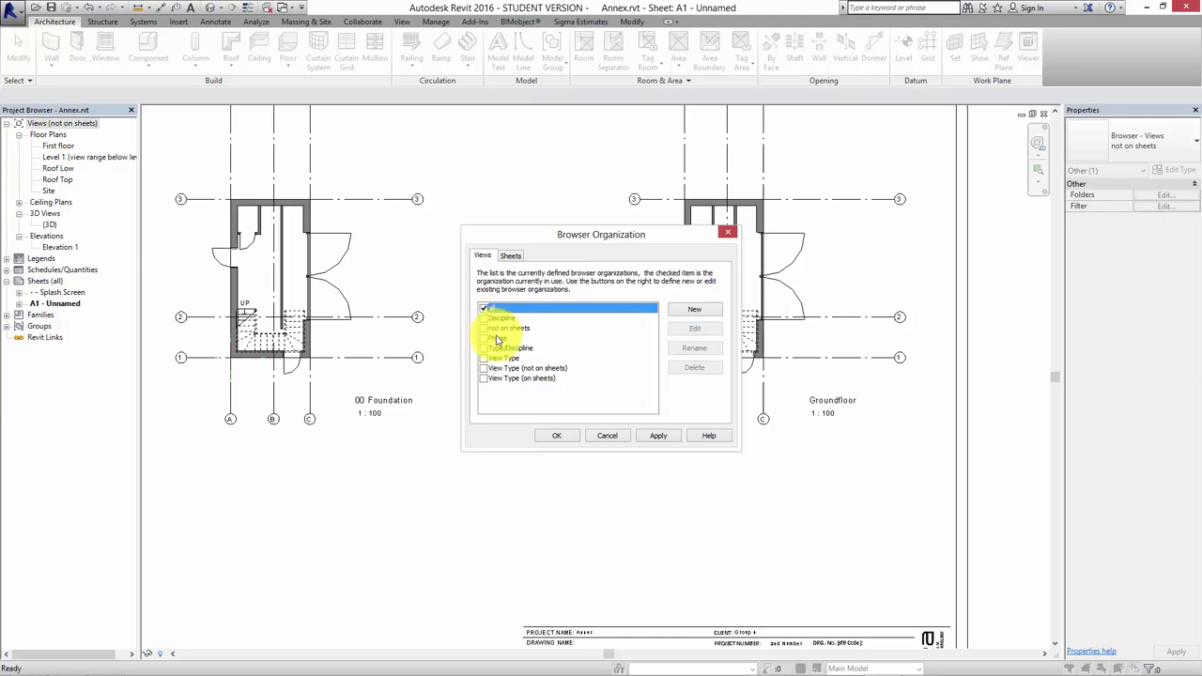
{"action": "left_click", "coordinate": [648, 438]}
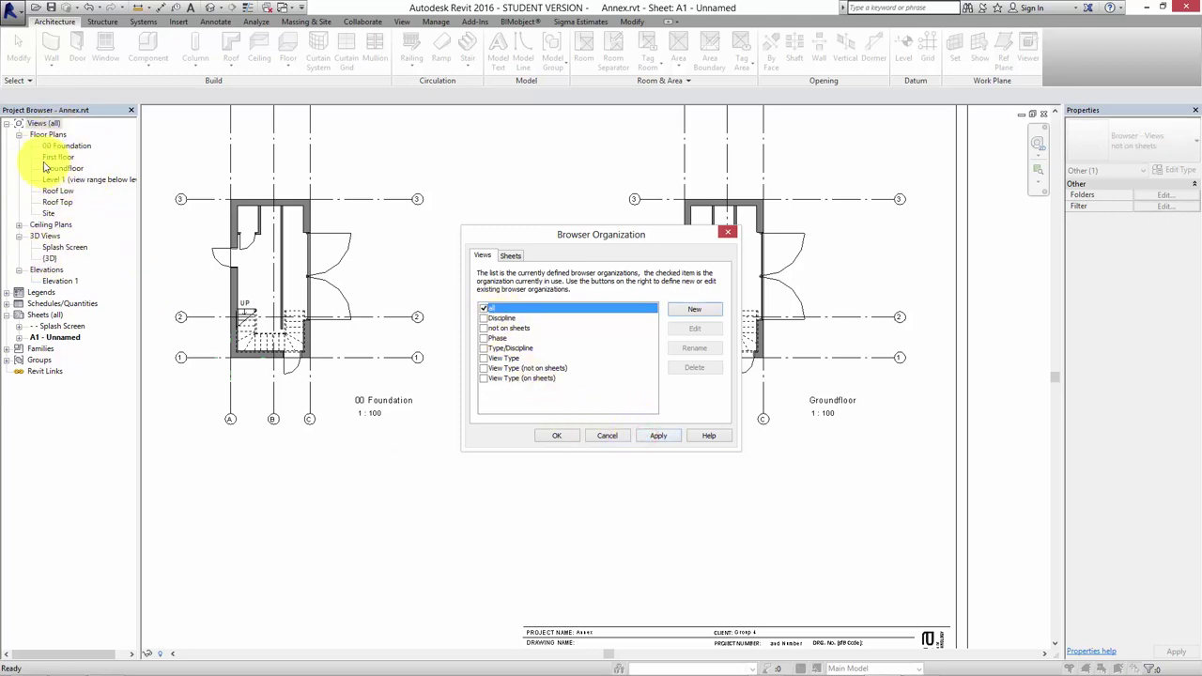
{"action": "left_click", "coordinate": [555, 438]}
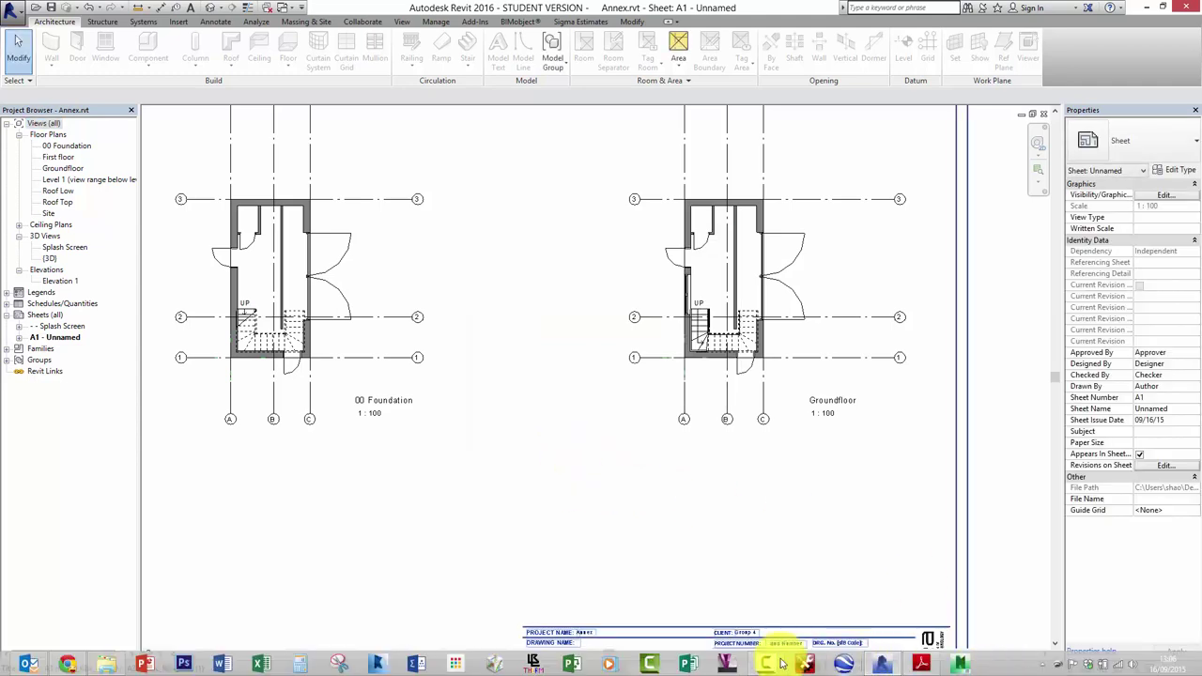
{"action": "left_click", "coordinate": [782, 664]}
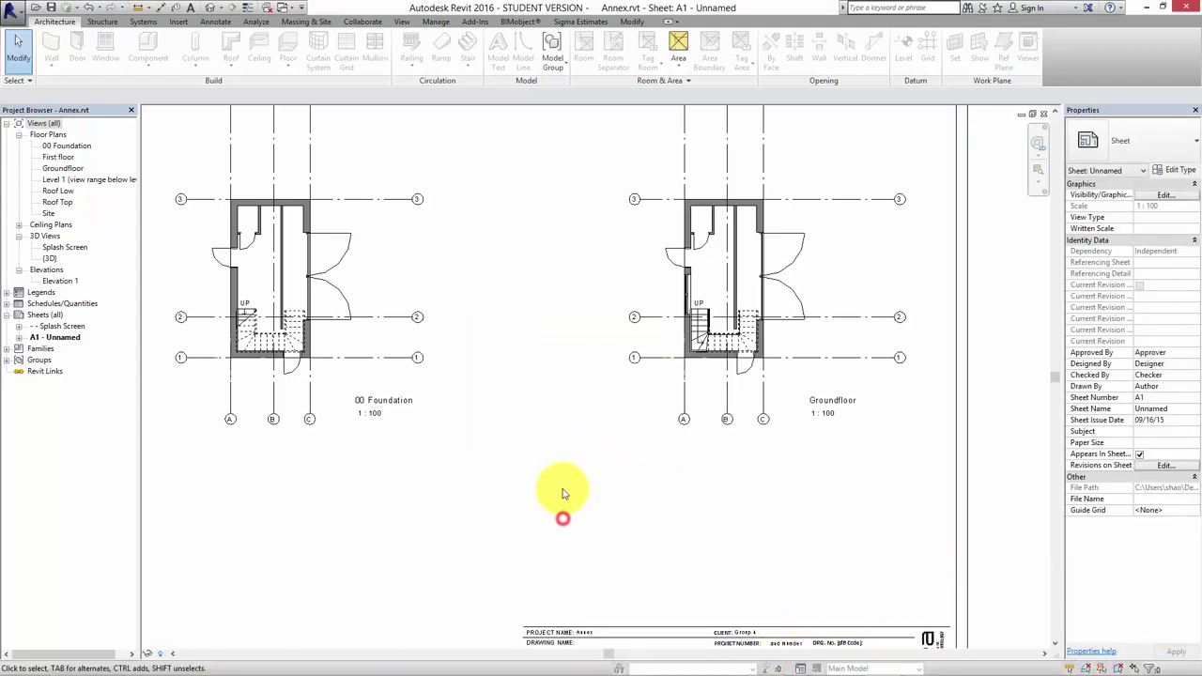
{"action": "scroll", "coordinate": [561, 515], "scroll_direction": "down", "scroll_amount": 3}
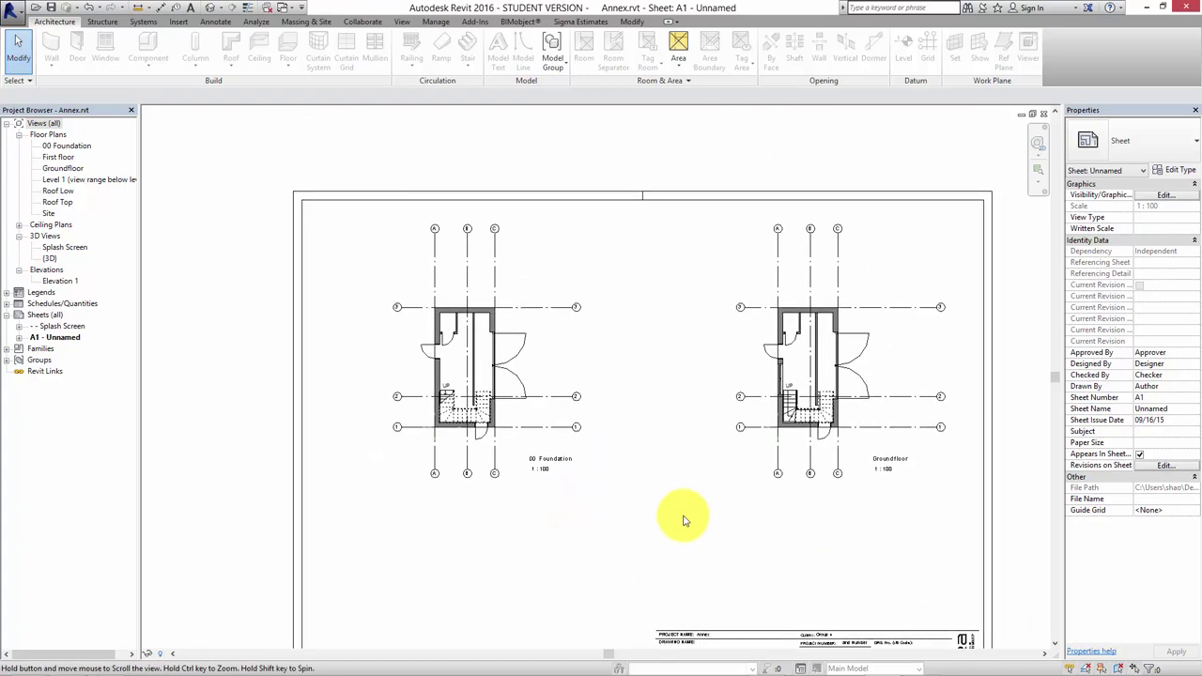
{"action": "scroll", "coordinate": [524, 504], "scroll_direction": "down", "scroll_amount": 1}
{"action": "middle_click_drag", "start_coordinate": [529, 516], "coordinate": [511, 458]}
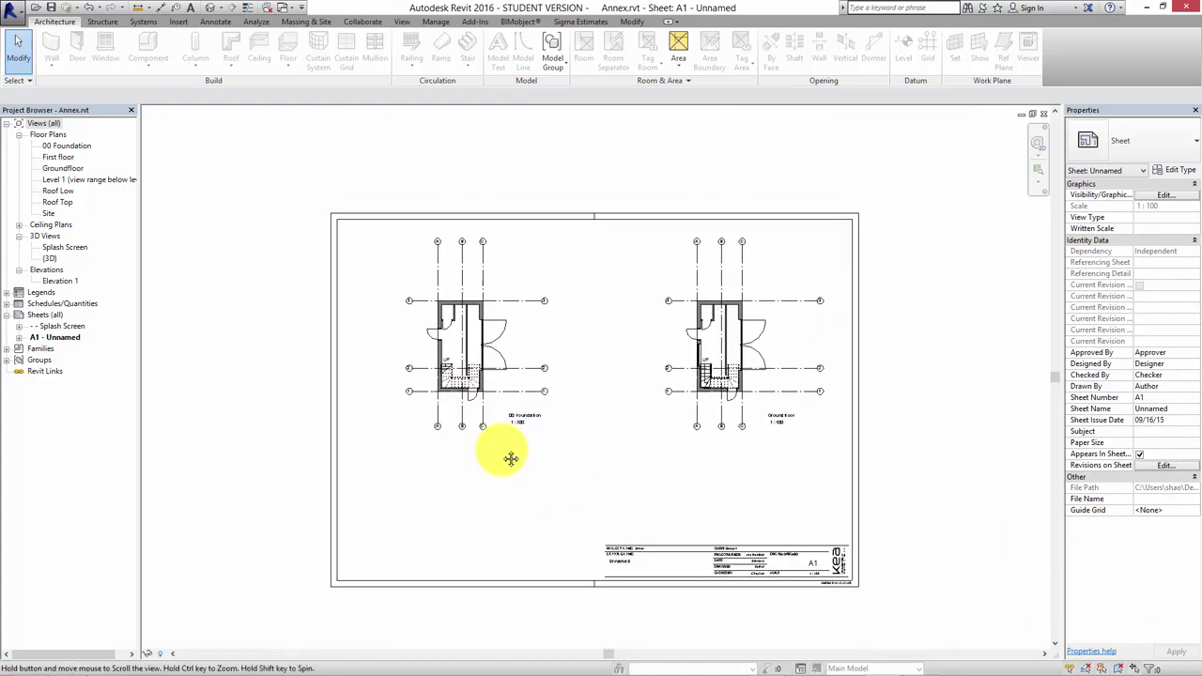
Switch to the PaperCut page in Chrome and start a Web Print job on the KEAPDF printer with 1 copy
{"action": "mouse_move", "coordinate": [572, 663]}
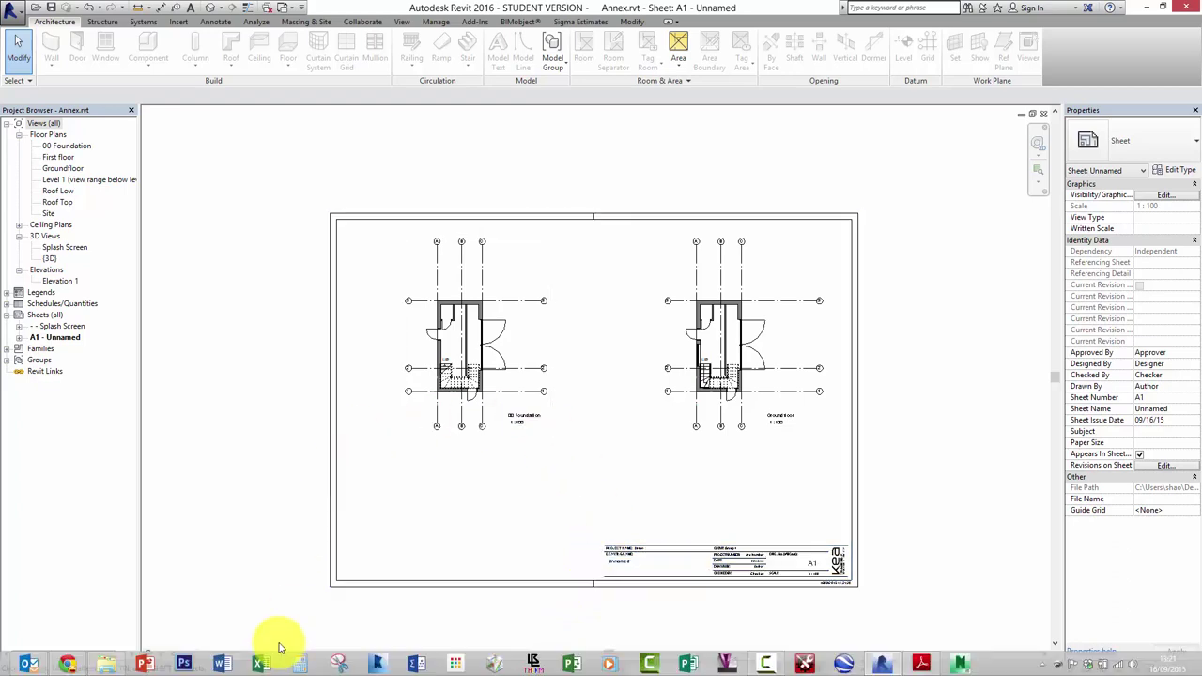
{"action": "left_click", "coordinate": [70, 665]}
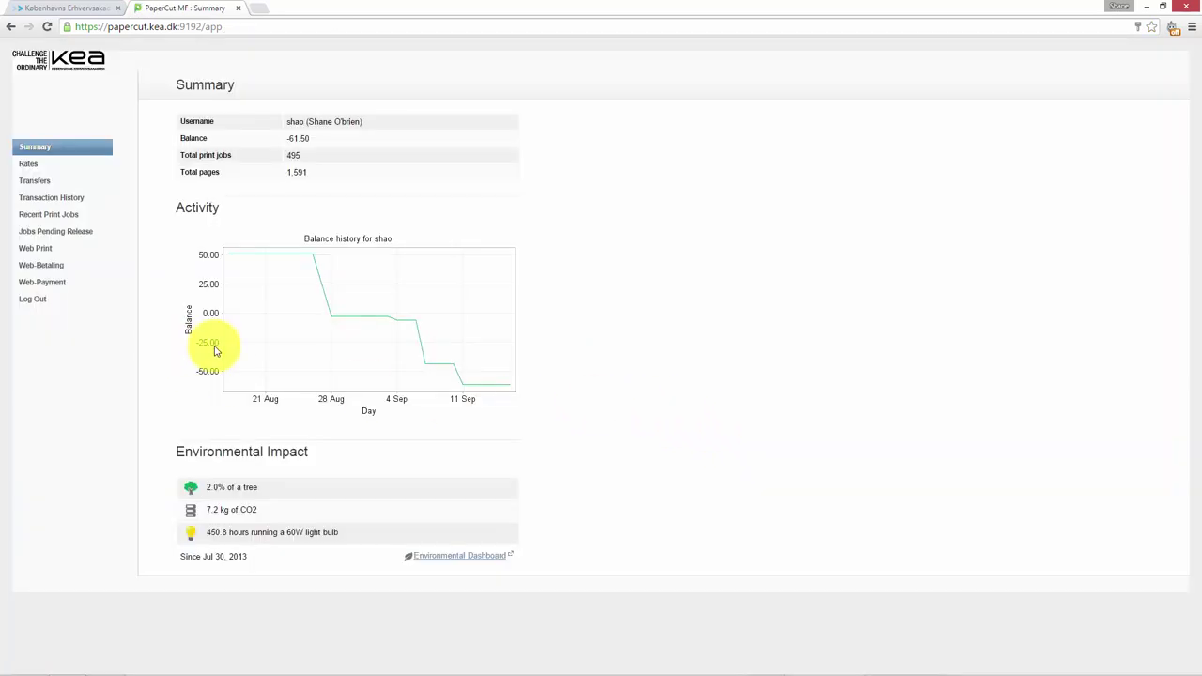
{"action": "left_click", "coordinate": [54, 250]}
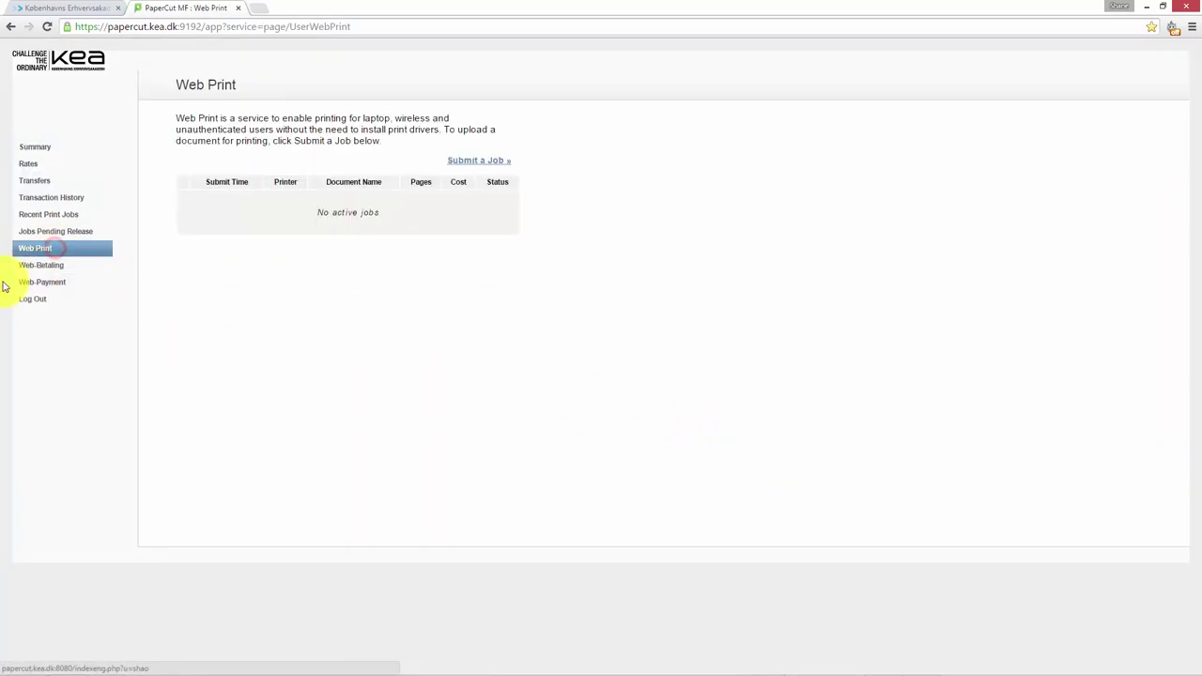
{"action": "left_click", "coordinate": [473, 159]}
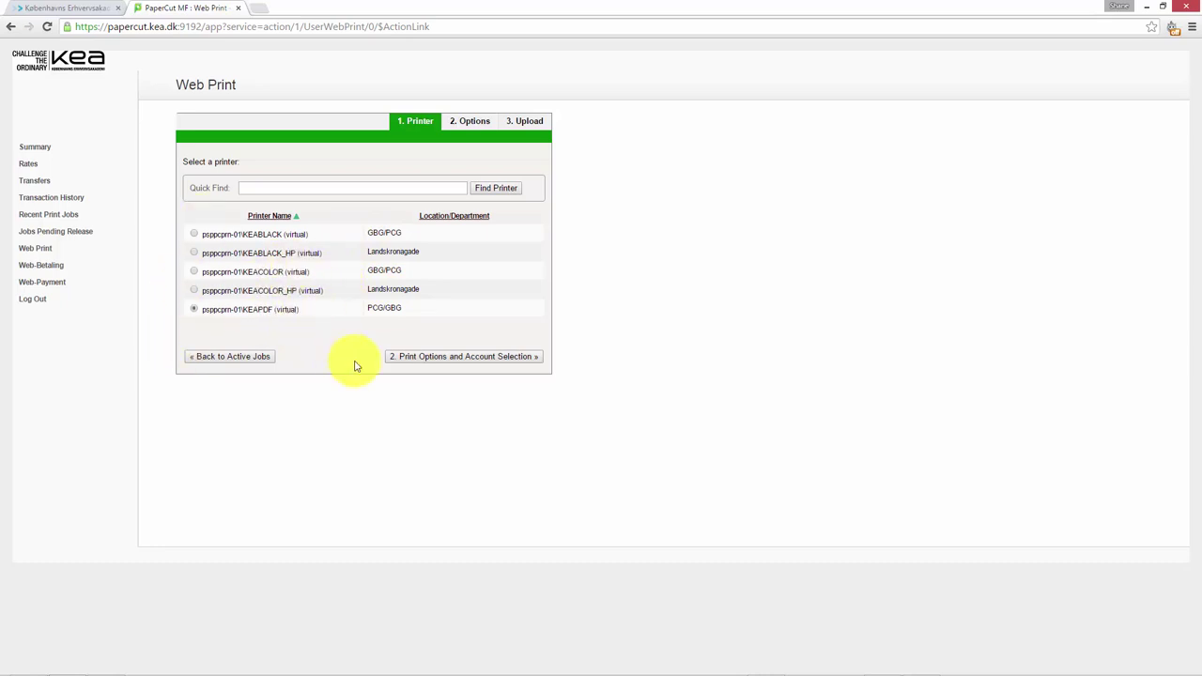
{"action": "left_click", "coordinate": [473, 365]}
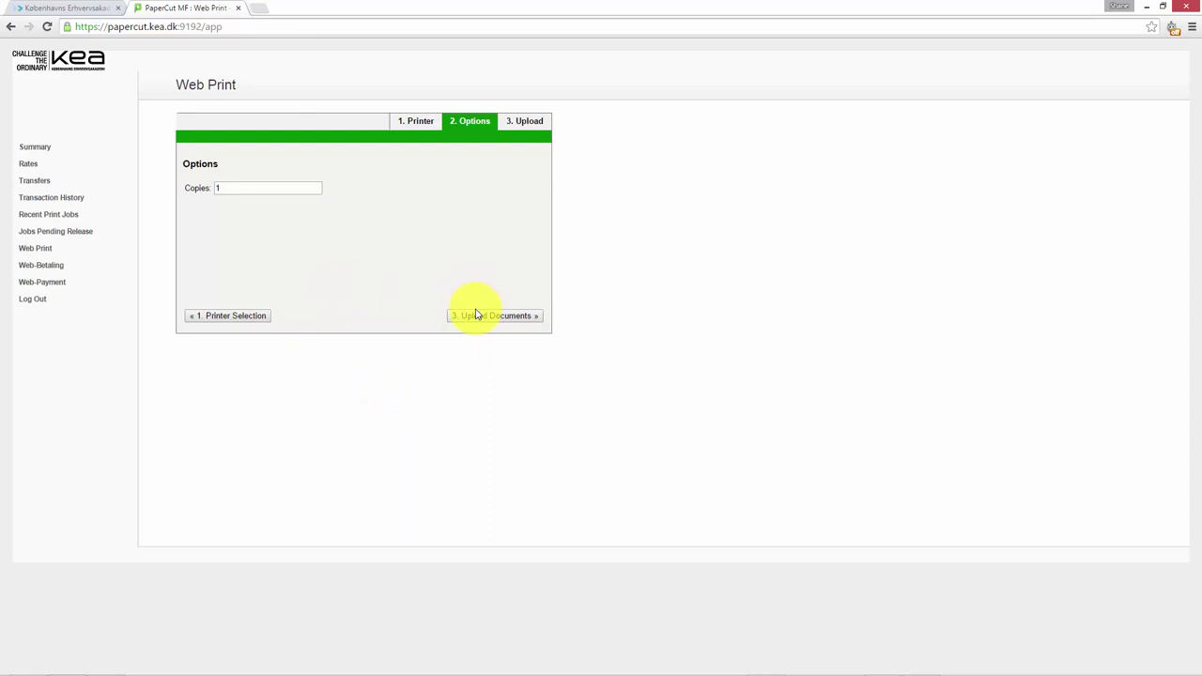
{"action": "left_click", "coordinate": [477, 315]}
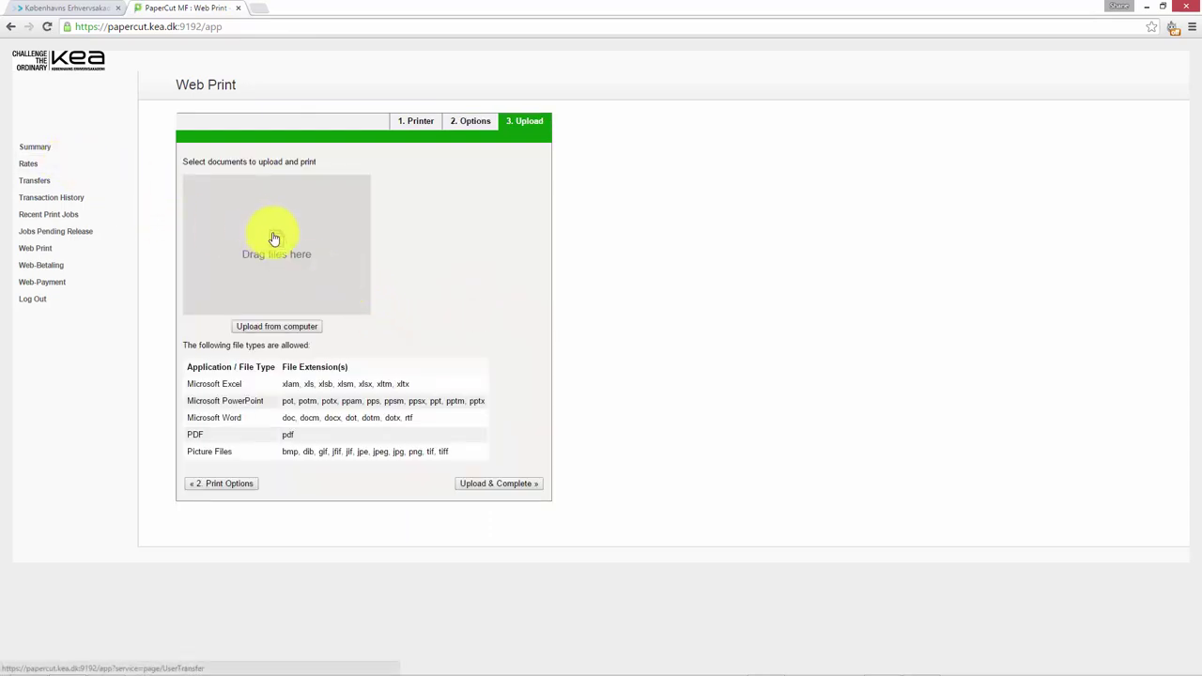
Upload Annex.pdf from the desktop to the Web Print job and submit it
{"action": "left_click", "coordinate": [279, 323]}
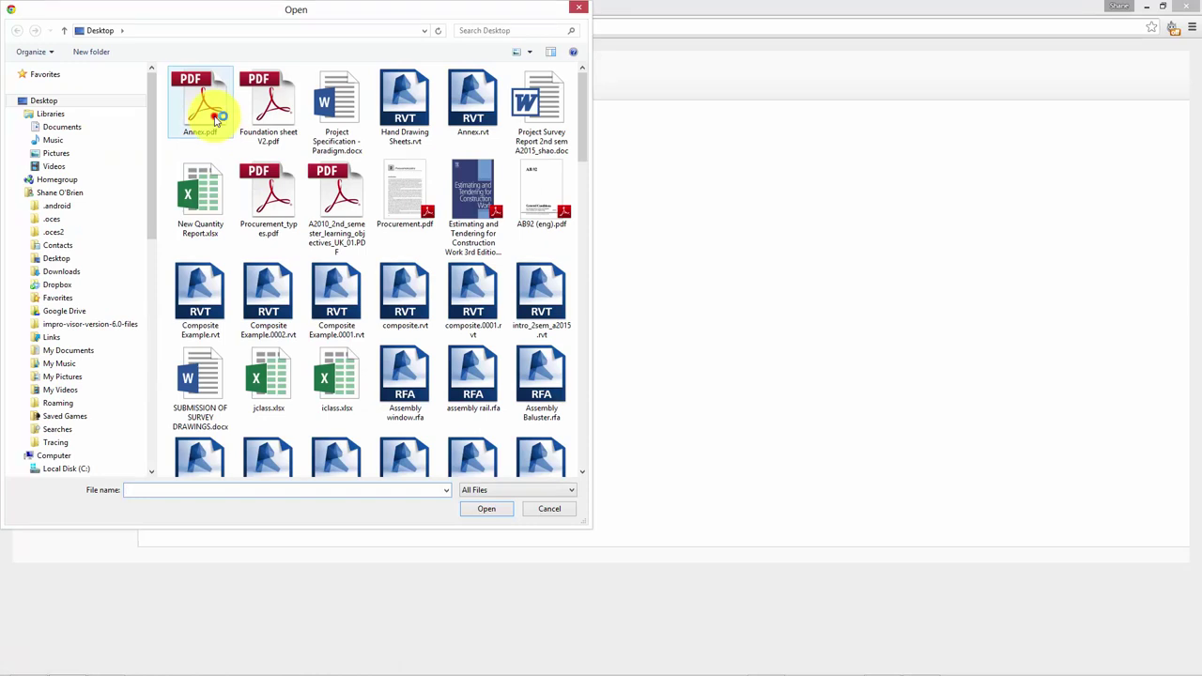
{"action": "double_click", "coordinate": [214, 117]}
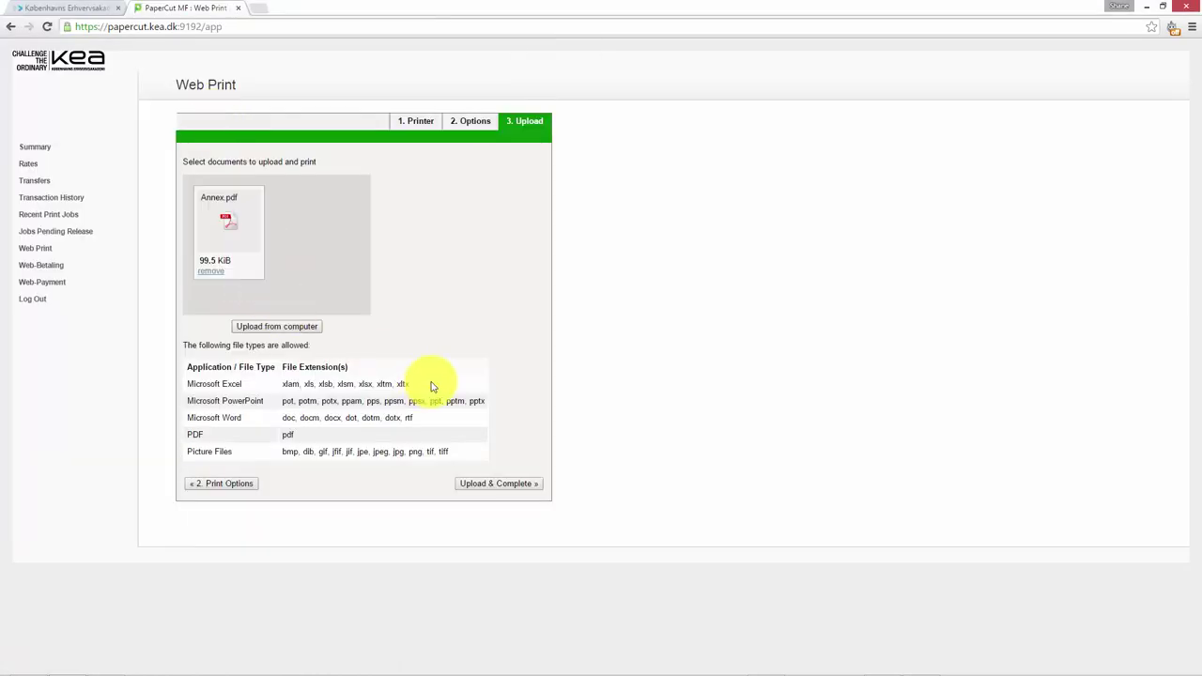
{"action": "left_click", "coordinate": [498, 485]}
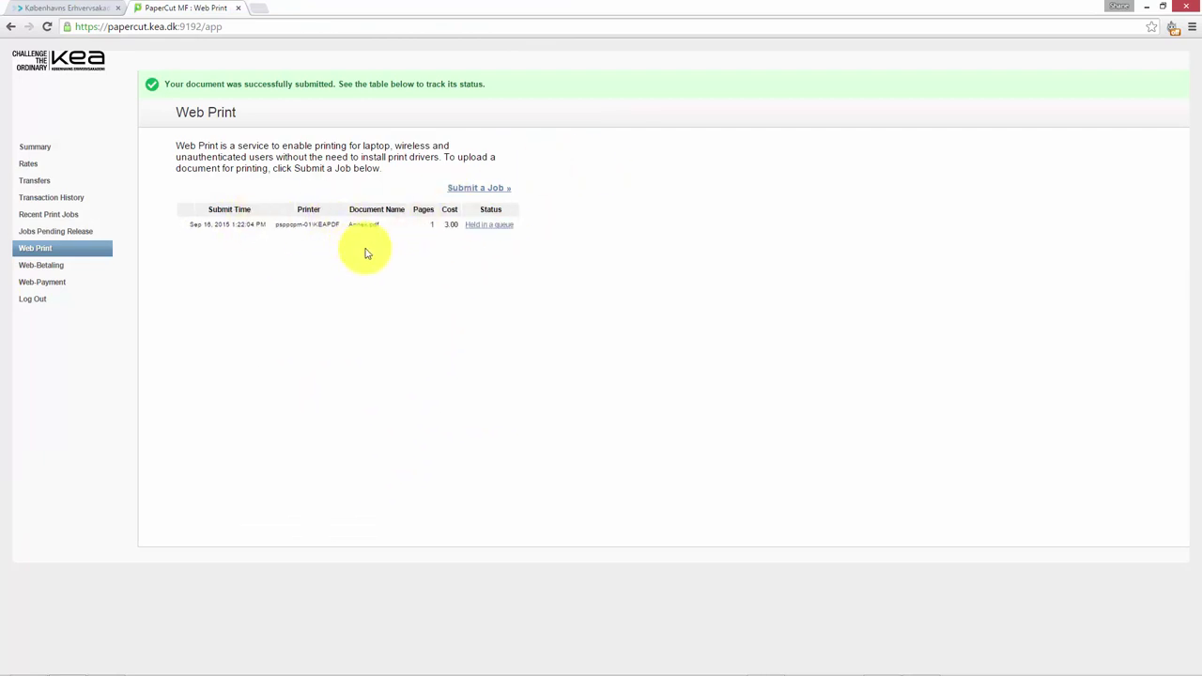
Switch back to Revit and delete the Groundfloor and 00 Foundation viewports from sheet A1
{"action": "mouse_move", "coordinate": [452, 655]}
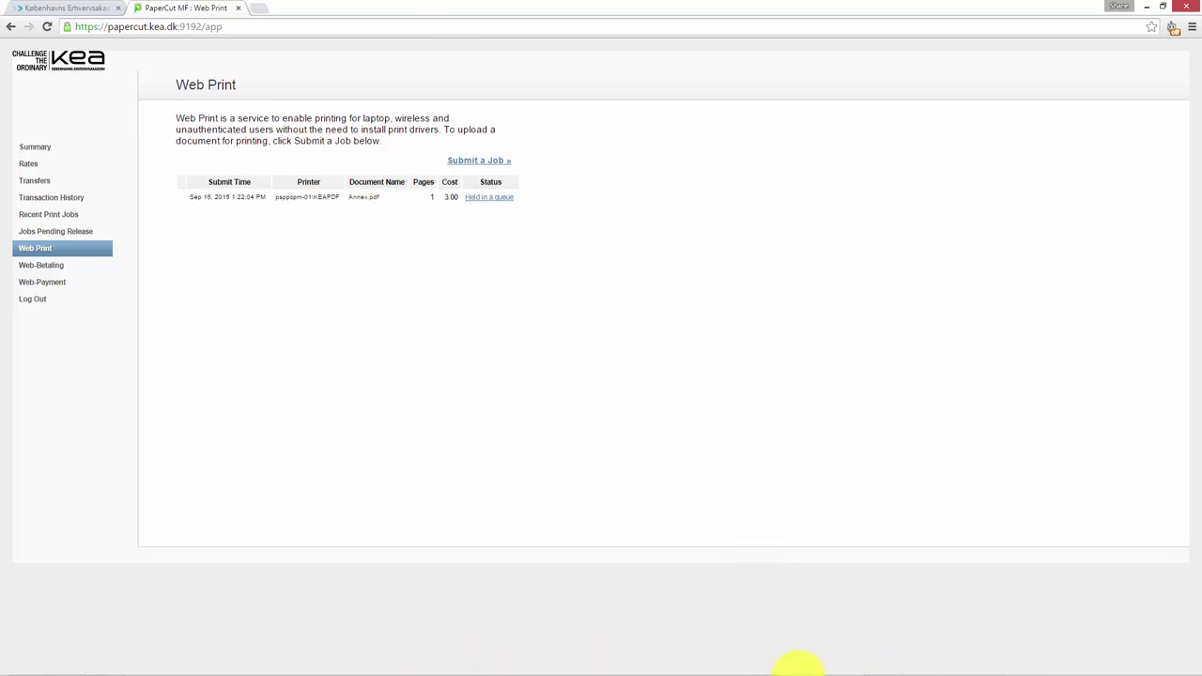
{"action": "left_click", "coordinate": [880, 663]}
{"action": "scroll", "coordinate": [836, 469], "scroll_direction": "up", "scroll_amount": 2}
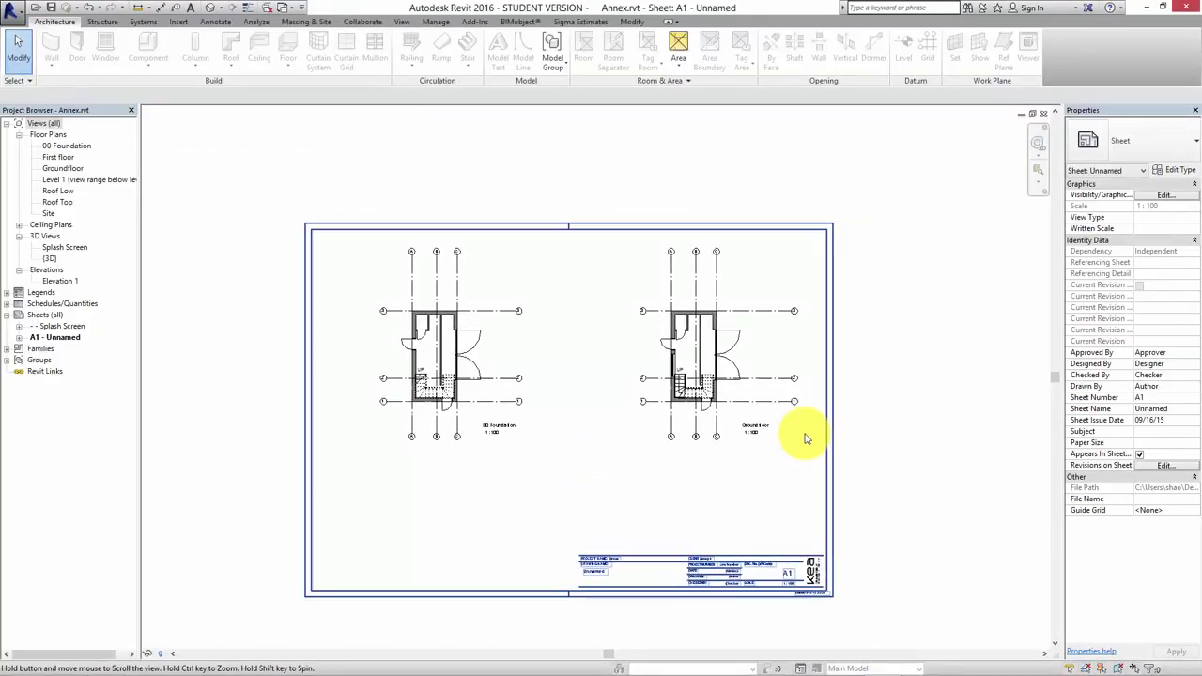
{"action": "scroll", "coordinate": [672, 348], "scroll_direction": "up", "scroll_amount": 1}
{"action": "scroll", "coordinate": [657, 301], "scroll_direction": "down", "scroll_amount": 2}
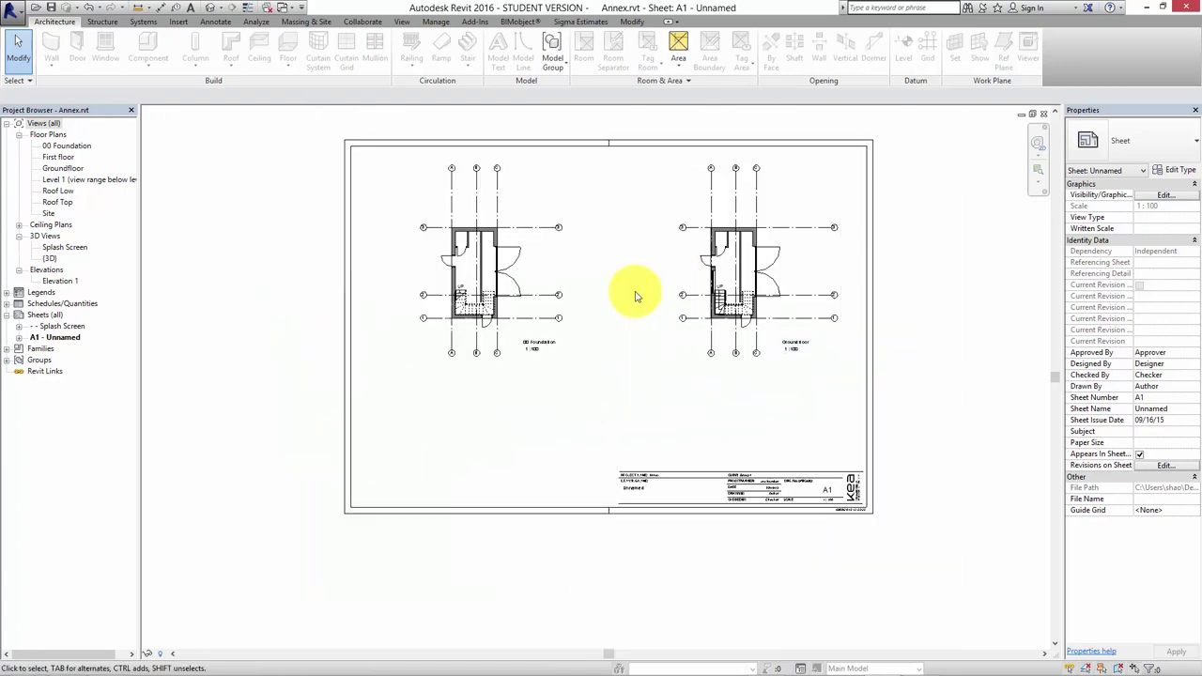
{"action": "scroll", "coordinate": [684, 343], "scroll_direction": "down", "scroll_amount": 1}
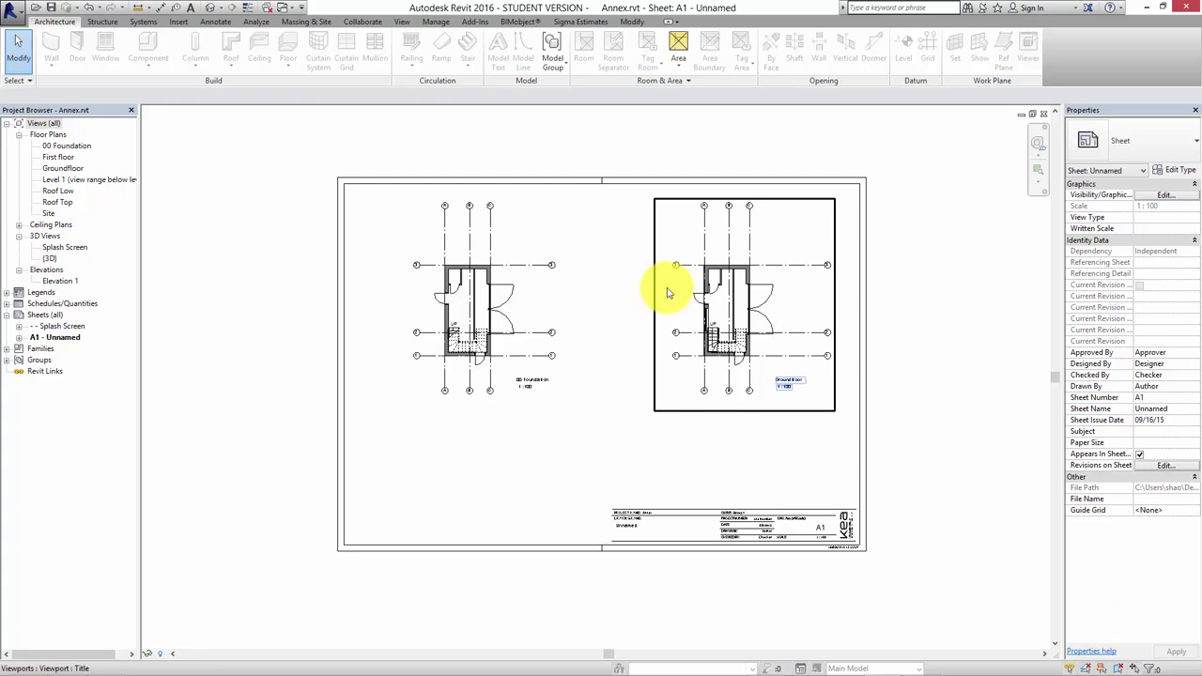
{"action": "left_click", "coordinate": [655, 305]}
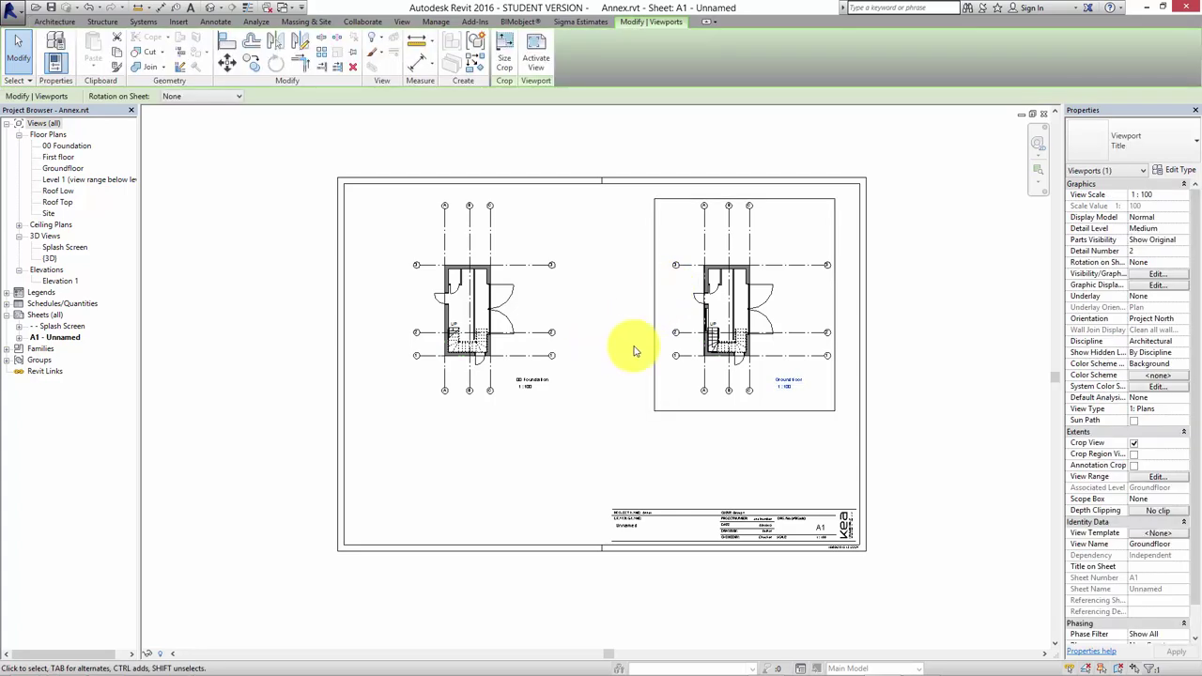
{"action": "key", "text": "Delete"}
{"action": "left_click", "coordinate": [529, 340]}
{"action": "key", "text": "Delete"}
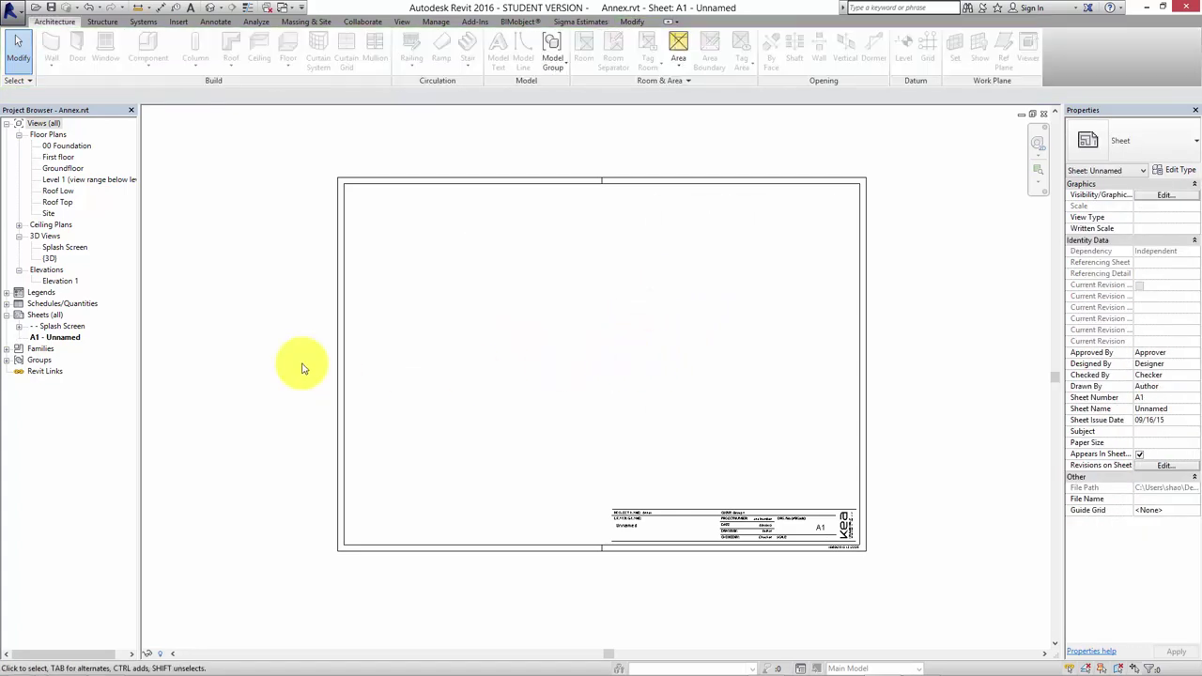
{"action": "left_click", "coordinate": [262, 329]}
{"action": "left_click", "coordinate": [236, 331]}
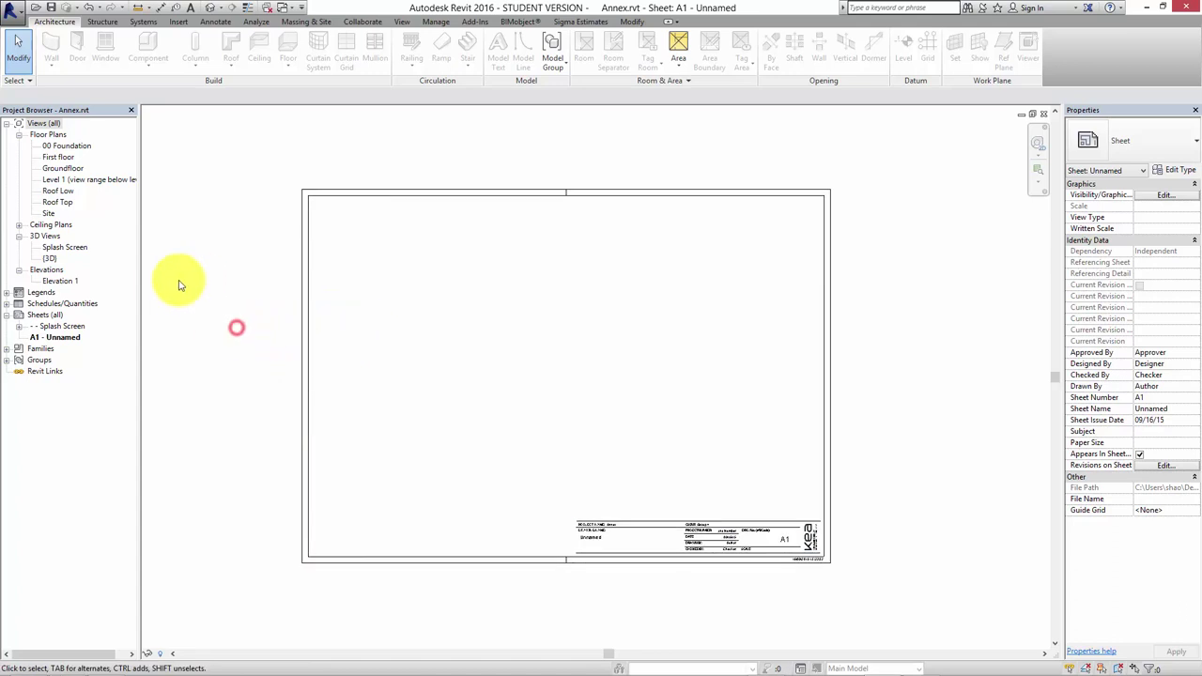
Place the {3D} view on sheet A1, try a view scale of 1:200, and set it to 1:50
{"action": "left_click_drag", "start_coordinate": [49, 258], "coordinate": [536, 335]}
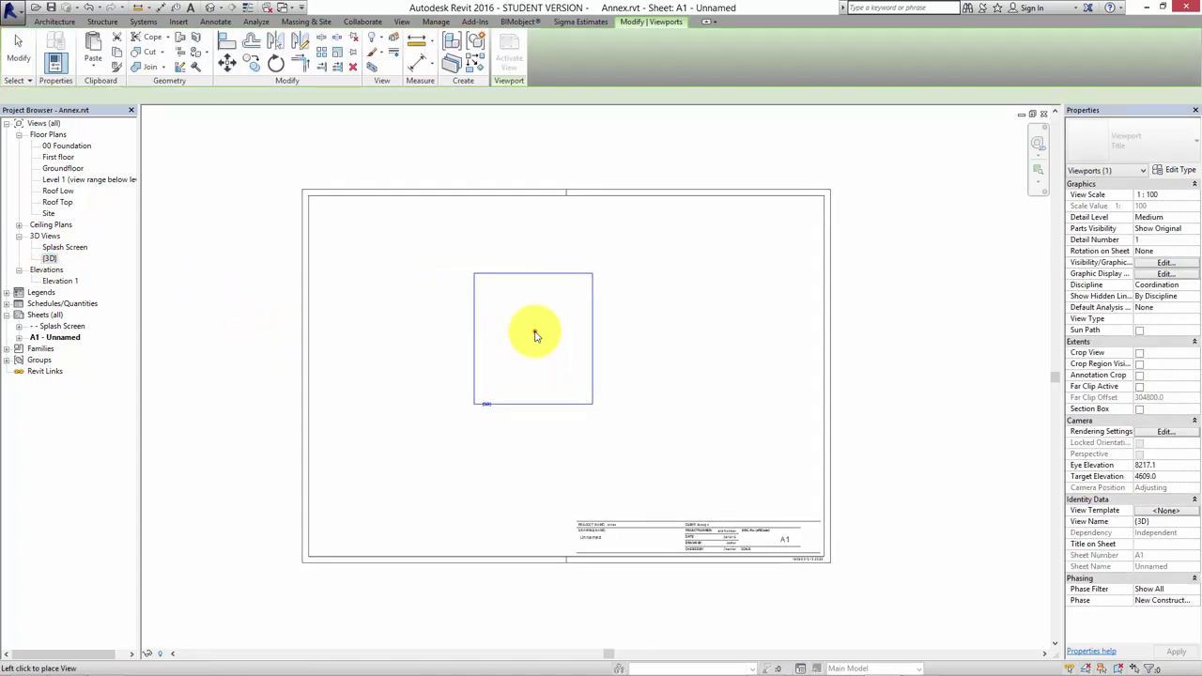
{"action": "left_click", "coordinate": [593, 396]}
{"action": "left_click", "coordinate": [1195, 195]}
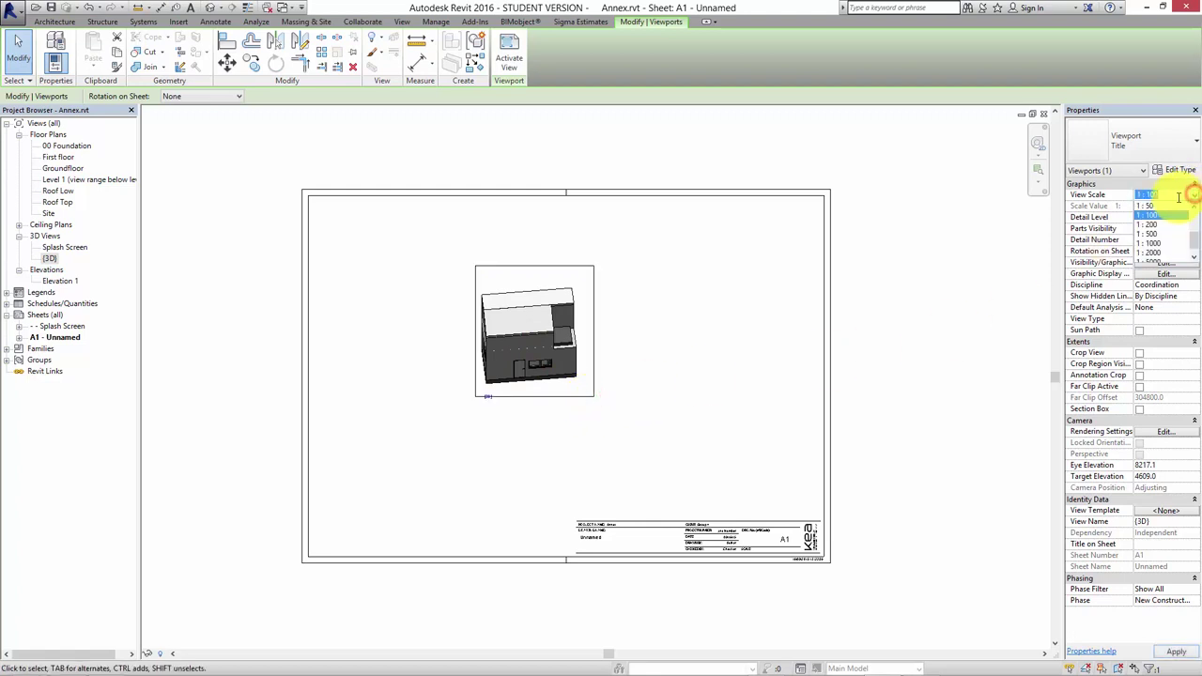
{"action": "left_click", "coordinate": [1148, 225]}
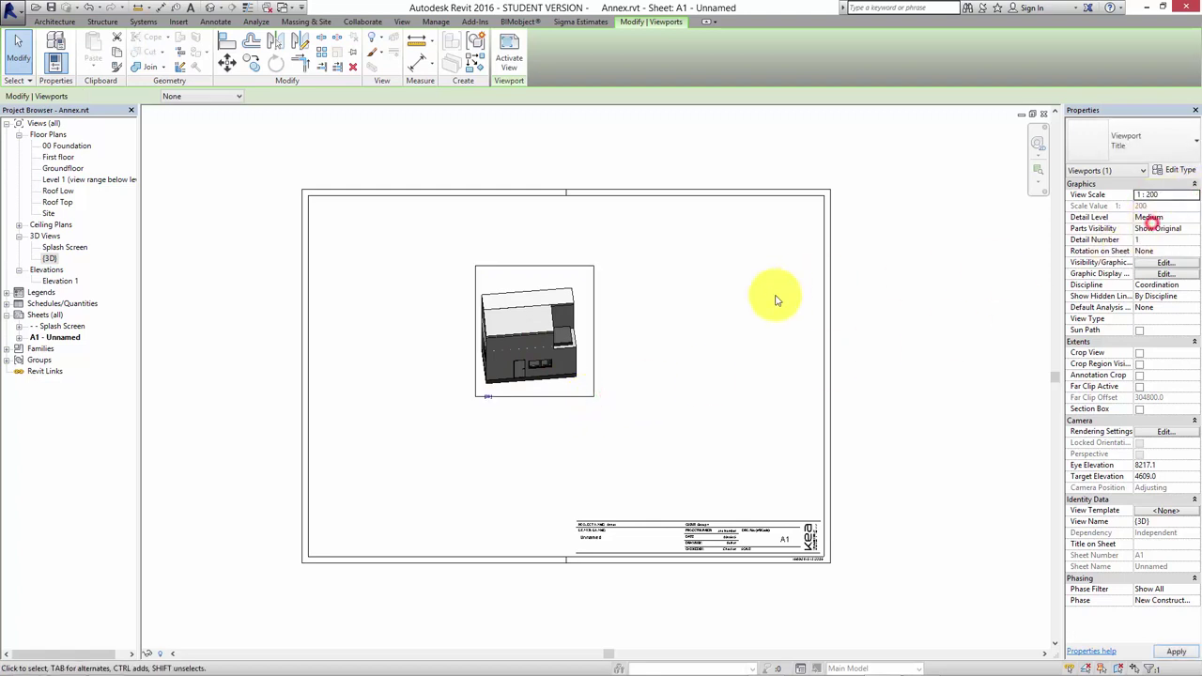
{"action": "left_click", "coordinate": [1194, 196]}
{"action": "left_click", "coordinate": [1151, 236]}
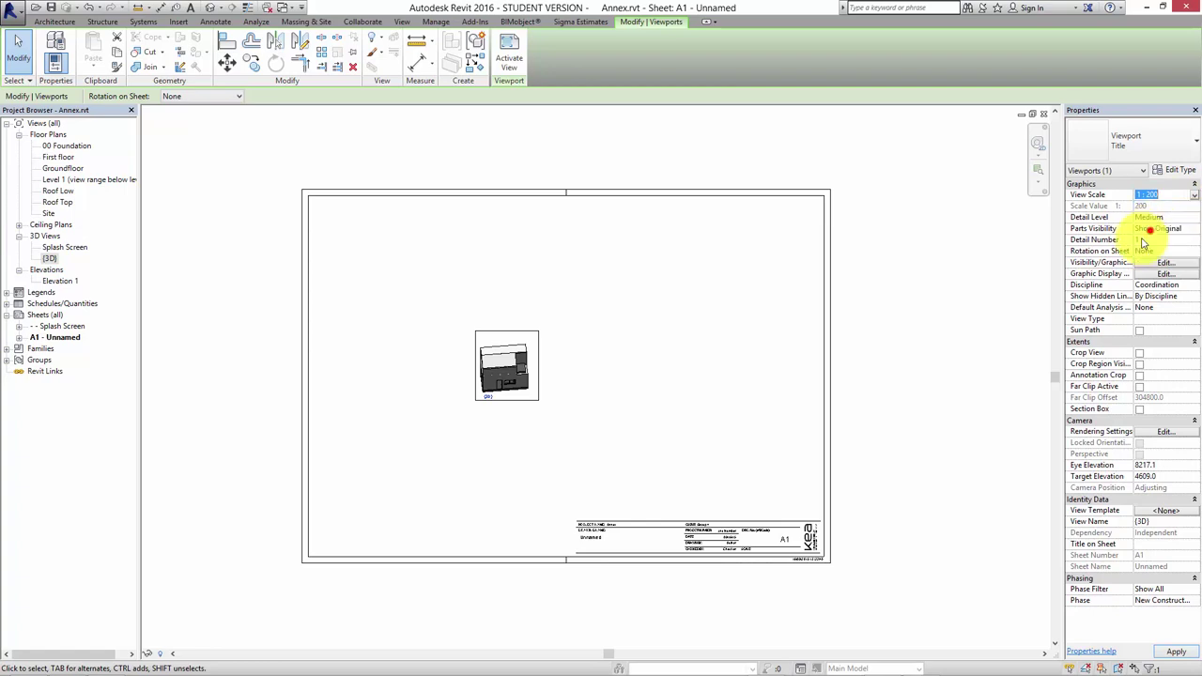
Move the {3D} viewport to the lower left area of the sheet and check its placement
{"action": "left_click_drag", "start_coordinate": [552, 406], "coordinate": [426, 504]}
{"action": "left_click", "coordinate": [443, 589]}
{"action": "scroll", "coordinate": [488, 345], "scroll_direction": "up", "scroll_amount": 4}
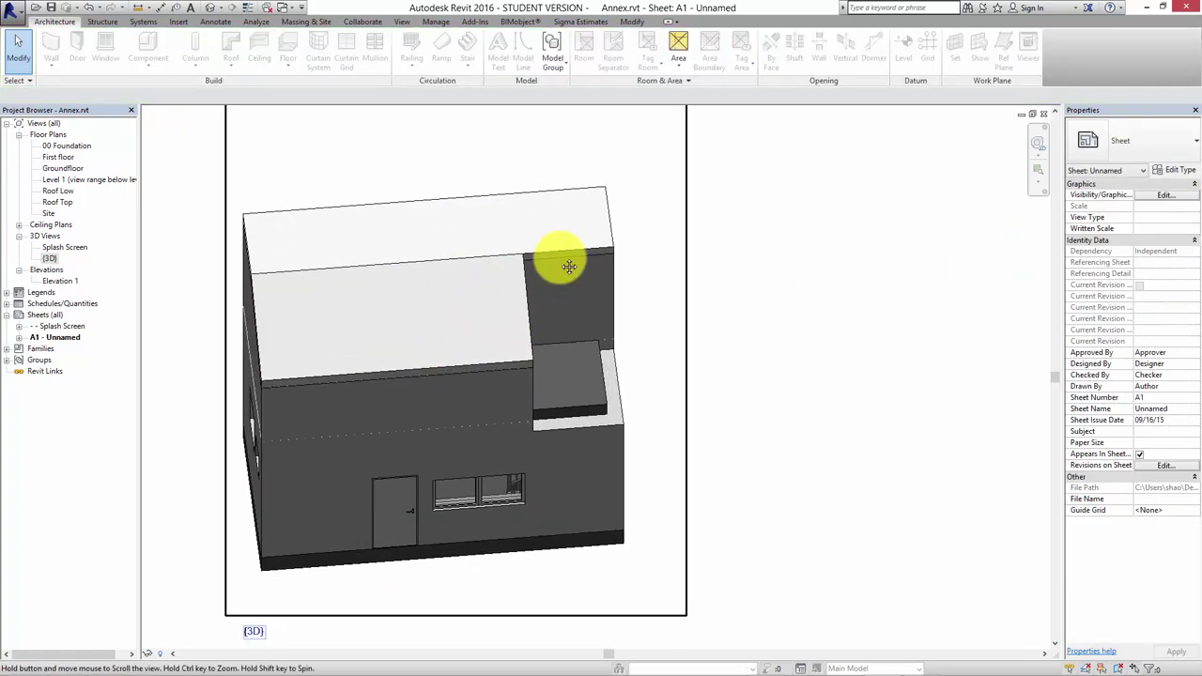
{"action": "double_click", "coordinate": [480, 416]}
{"action": "scroll", "coordinate": [539, 449], "scroll_direction": "down", "scroll_amount": 1}
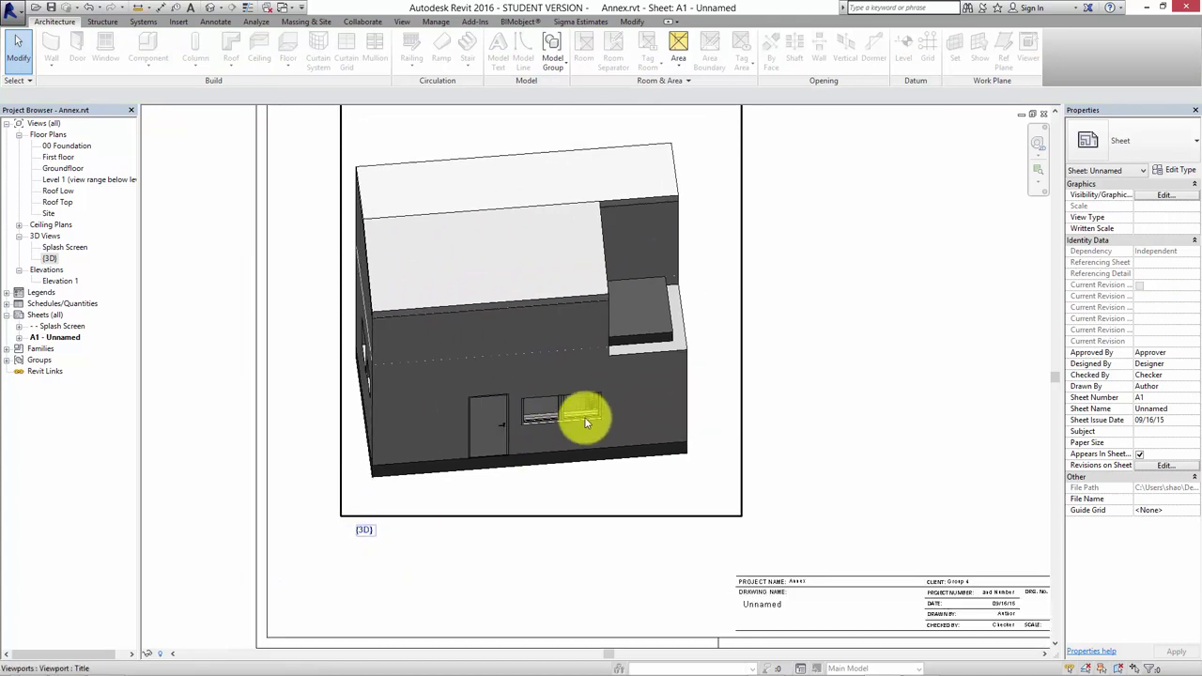
Open the {3D} view and turn on its Section Box
{"action": "double_click", "coordinate": [50, 259]}
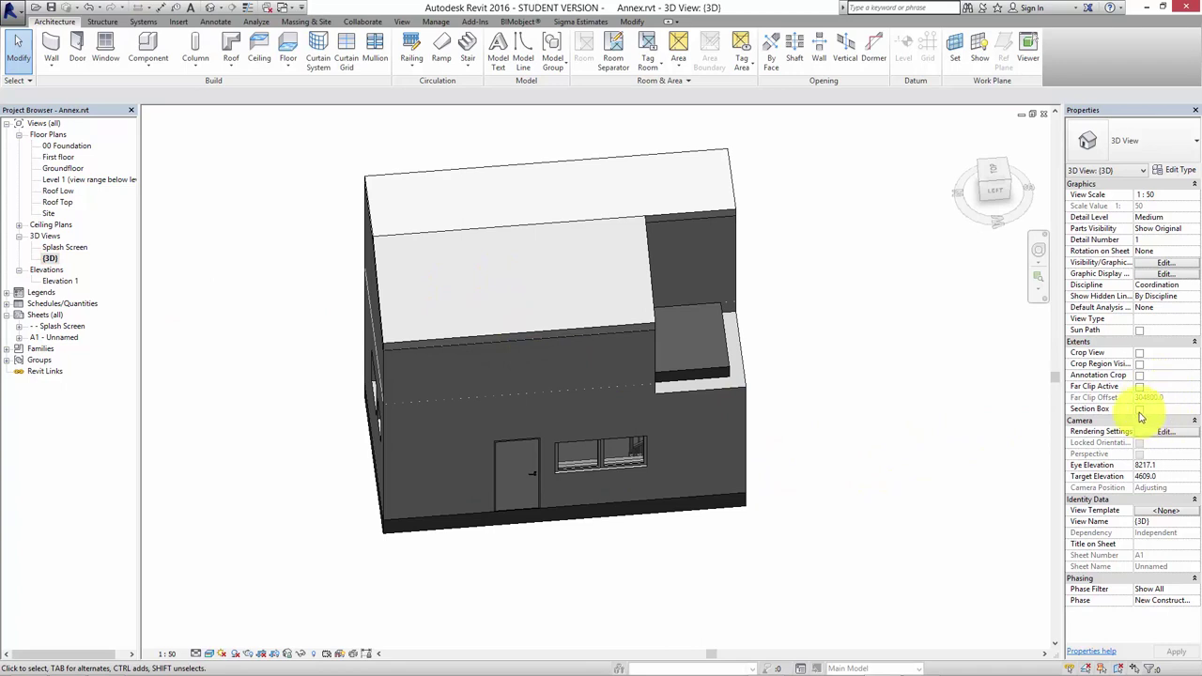
{"action": "left_click", "coordinate": [1140, 410]}
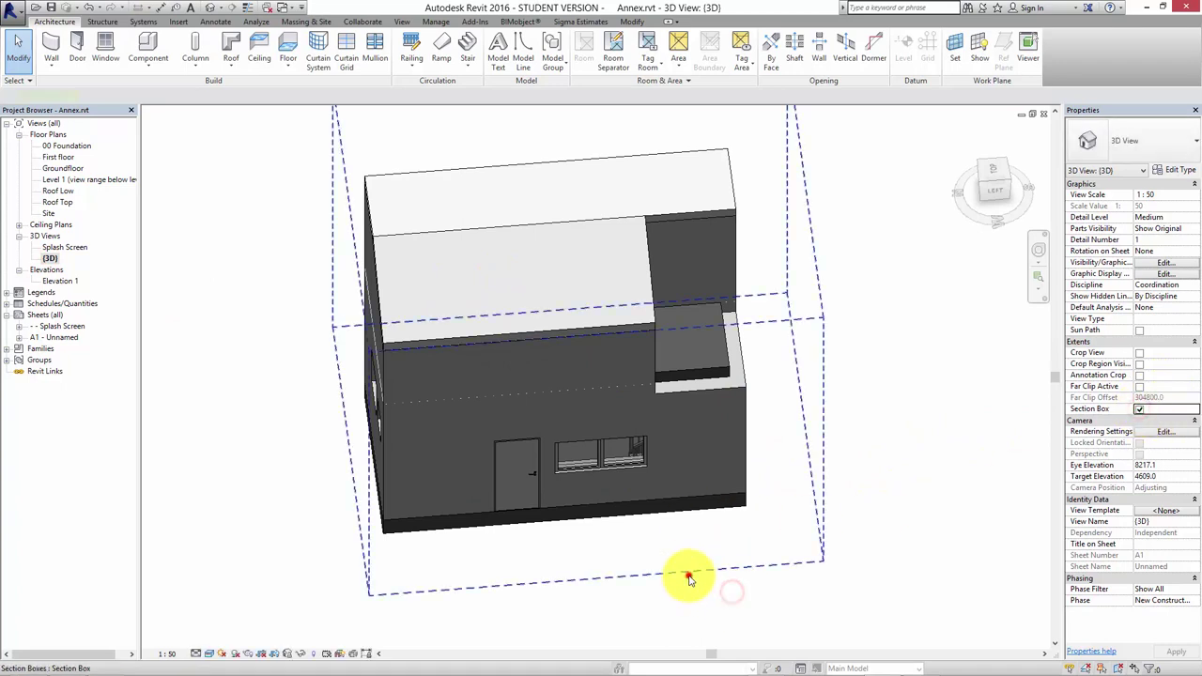
Pull the section box's face on the long door-and-window facade inward, cutting the building lengthwise to expose the rooms and staircase
{"action": "left_click", "coordinate": [689, 571]}
{"action": "middle_click_drag", "start_coordinate": [645, 526], "coordinate": [741, 365], "text": "shift"}
{"action": "left_click_drag", "start_coordinate": [733, 363], "coordinate": [637, 351]}
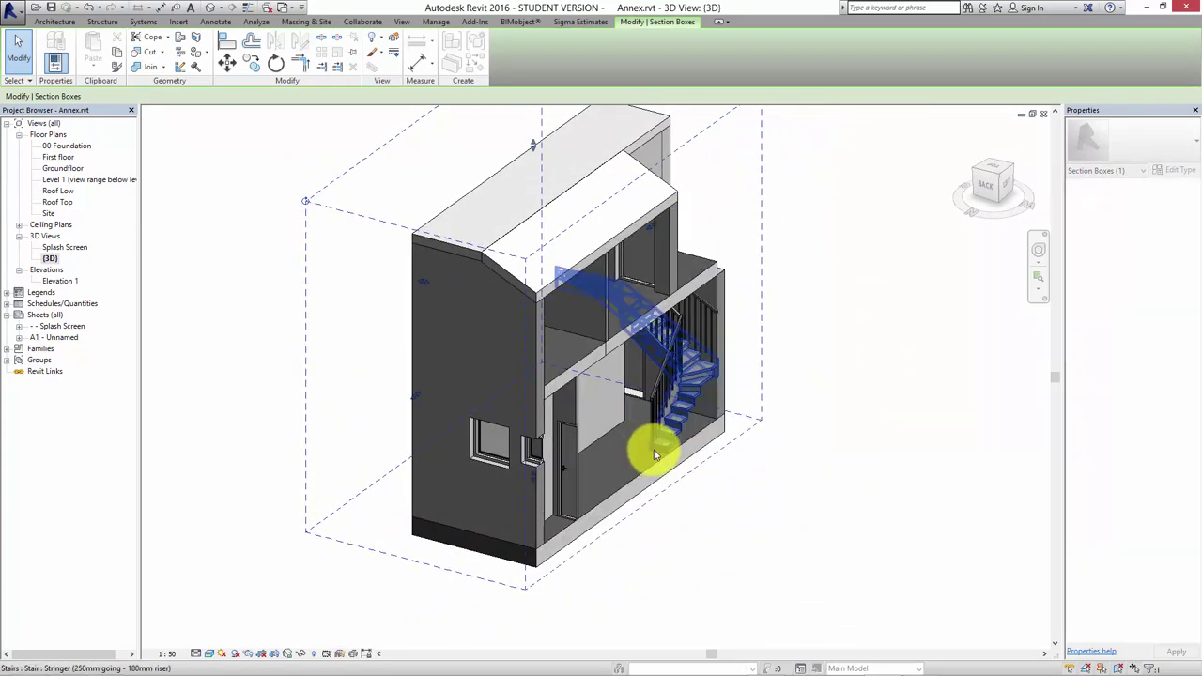
{"action": "left_click", "coordinate": [848, 508]}
{"action": "middle_click_drag", "start_coordinate": [848, 507], "coordinate": [703, 478], "text": "shift"}
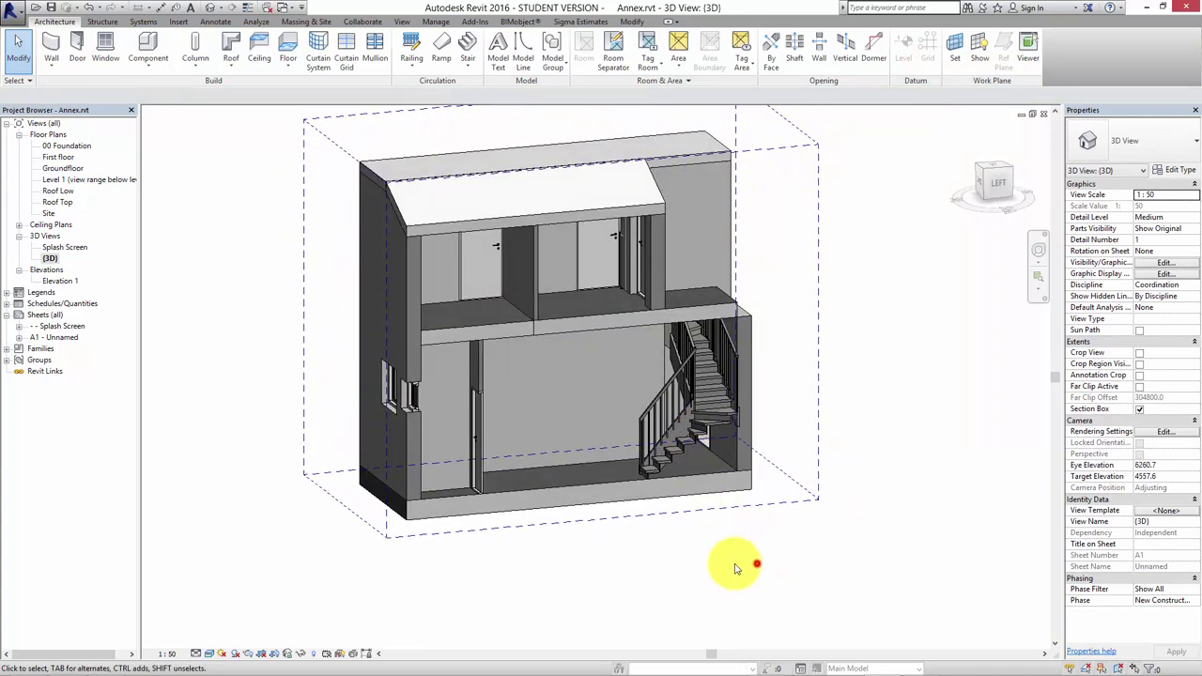
{"action": "middle_click_drag", "start_coordinate": [730, 563], "coordinate": [733, 532], "text": "shift"}
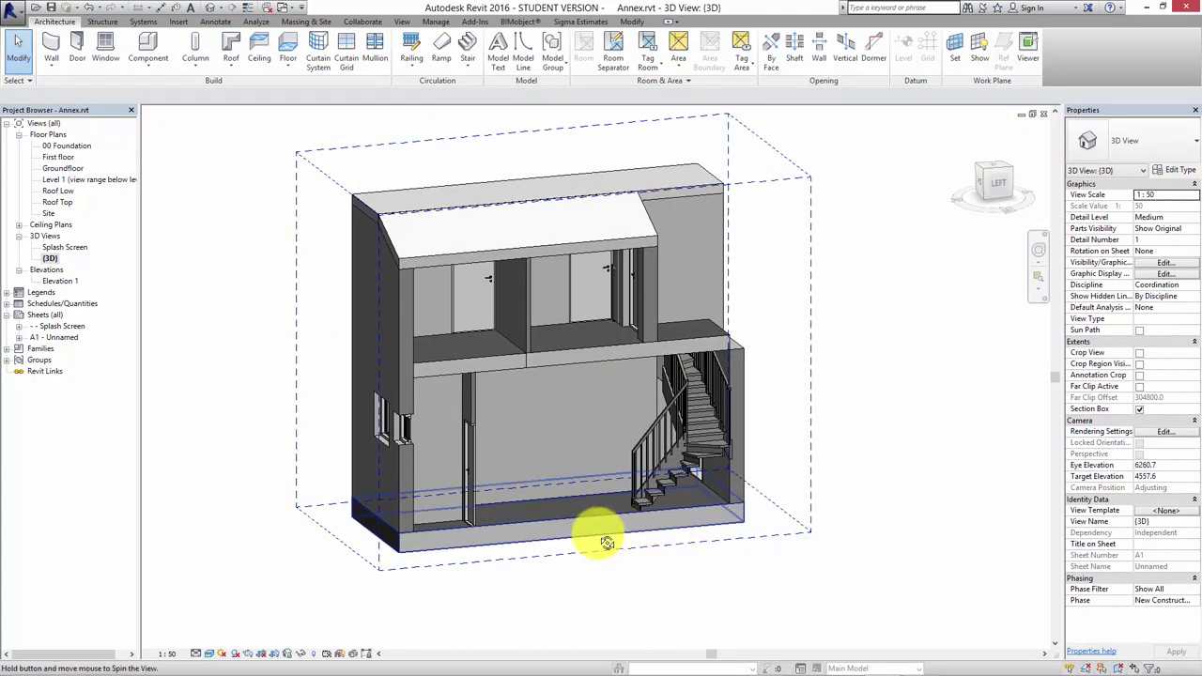
{"action": "middle_click_drag", "start_coordinate": [610, 537], "coordinate": [785, 439], "text": "shift"}
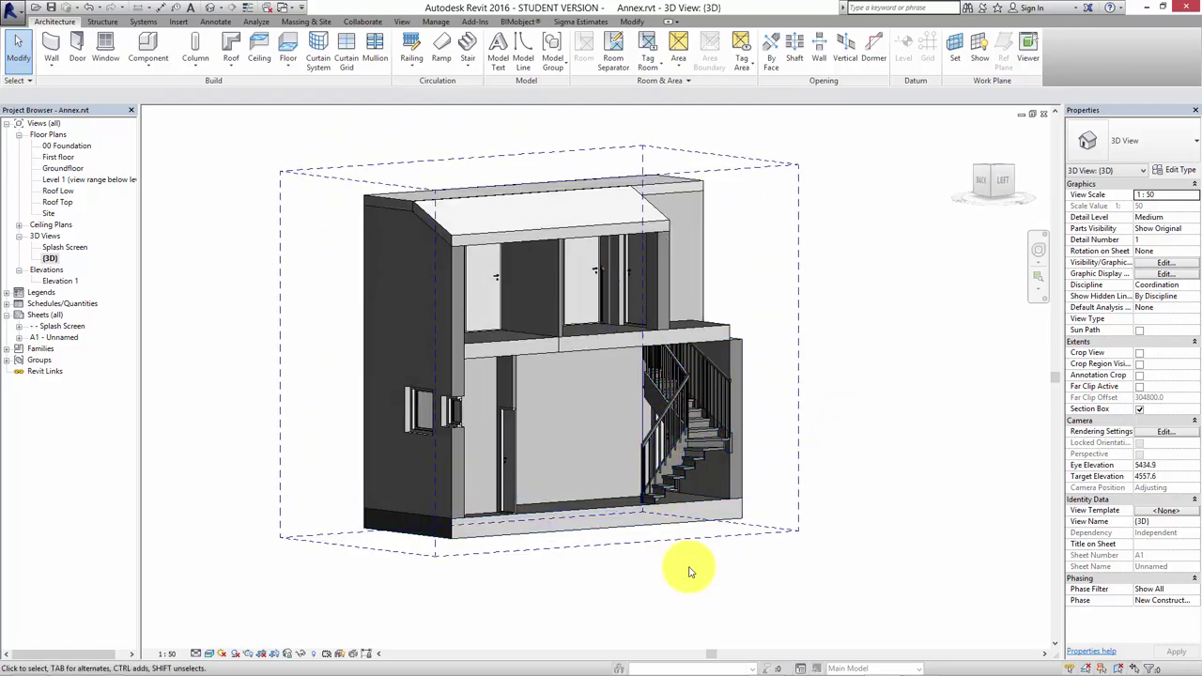
{"action": "left_click", "coordinate": [856, 441]}
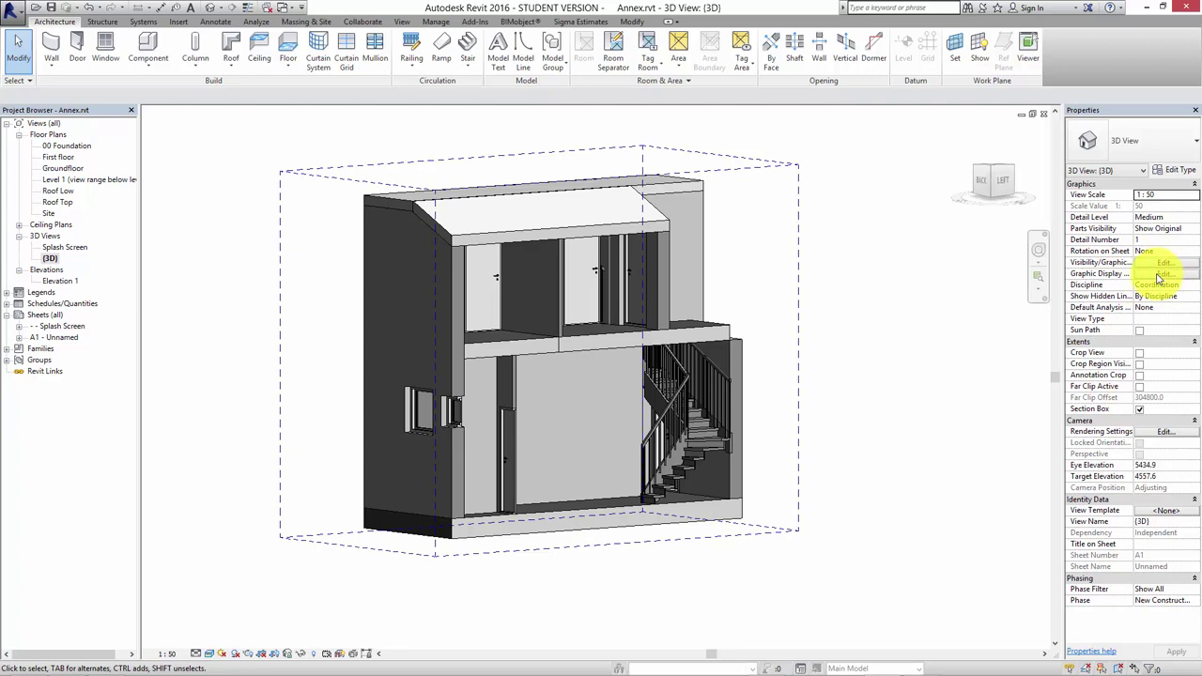
Open the Graphic Display Options of the {3D} view and place the dialog beside the model
{"action": "left_click", "coordinate": [1157, 273]}
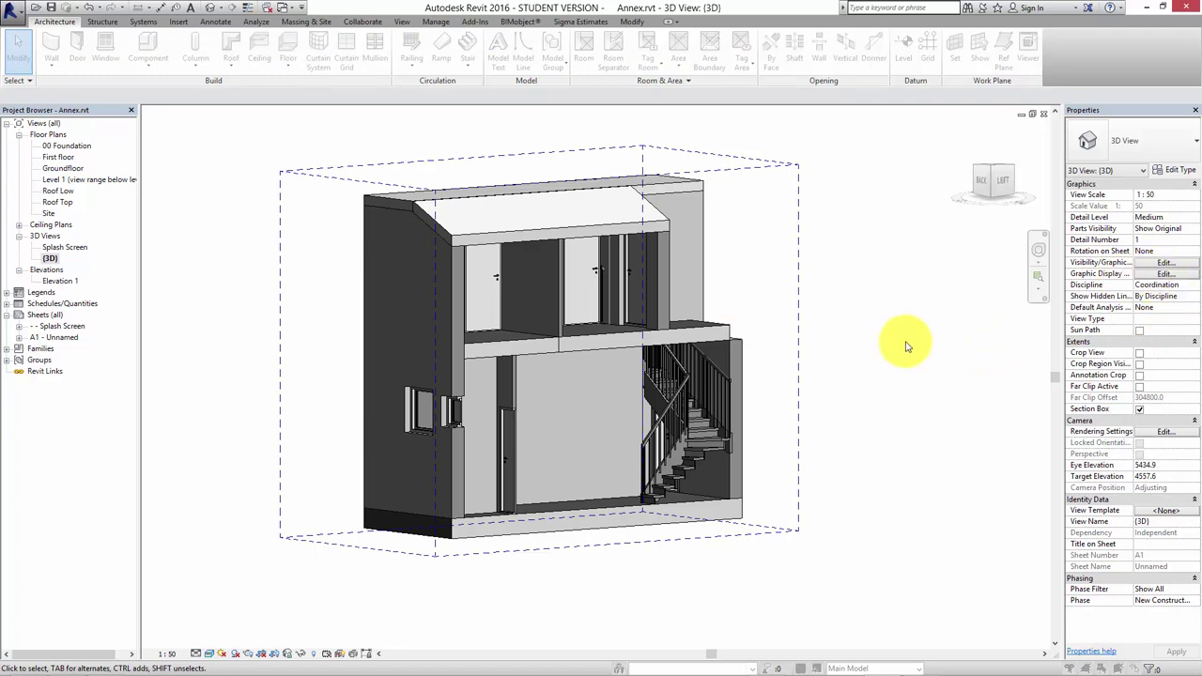
{"action": "mouse_move", "coordinate": [963, 667]}
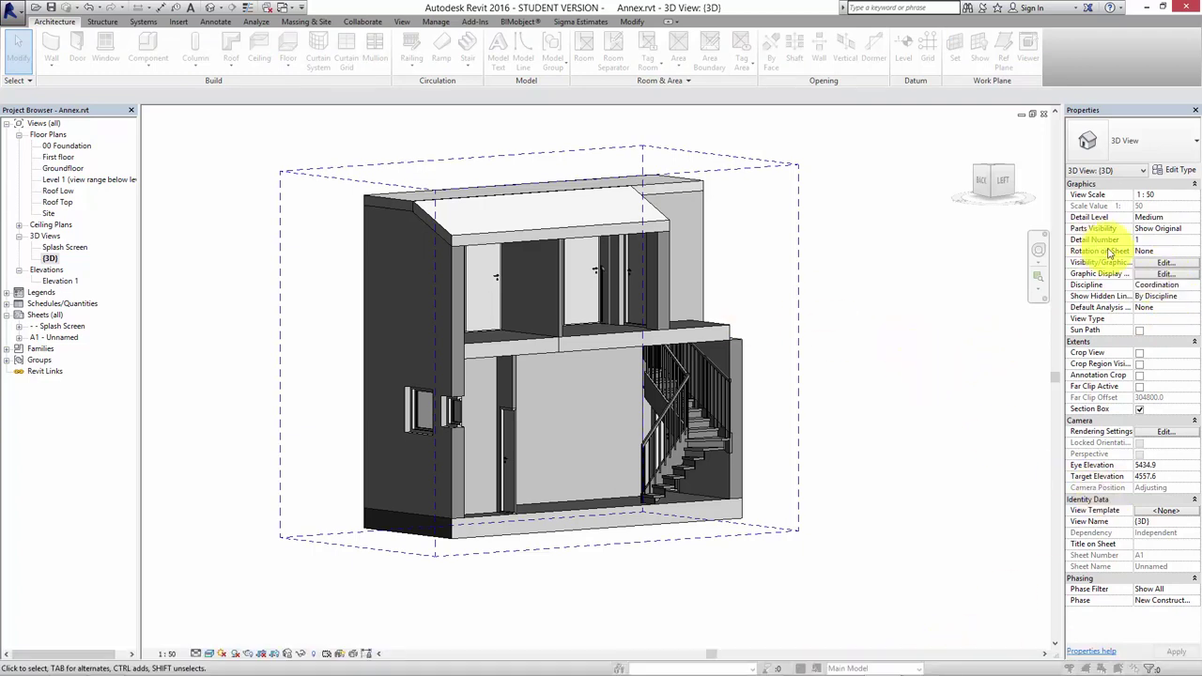
{"action": "left_click", "coordinate": [1156, 278]}
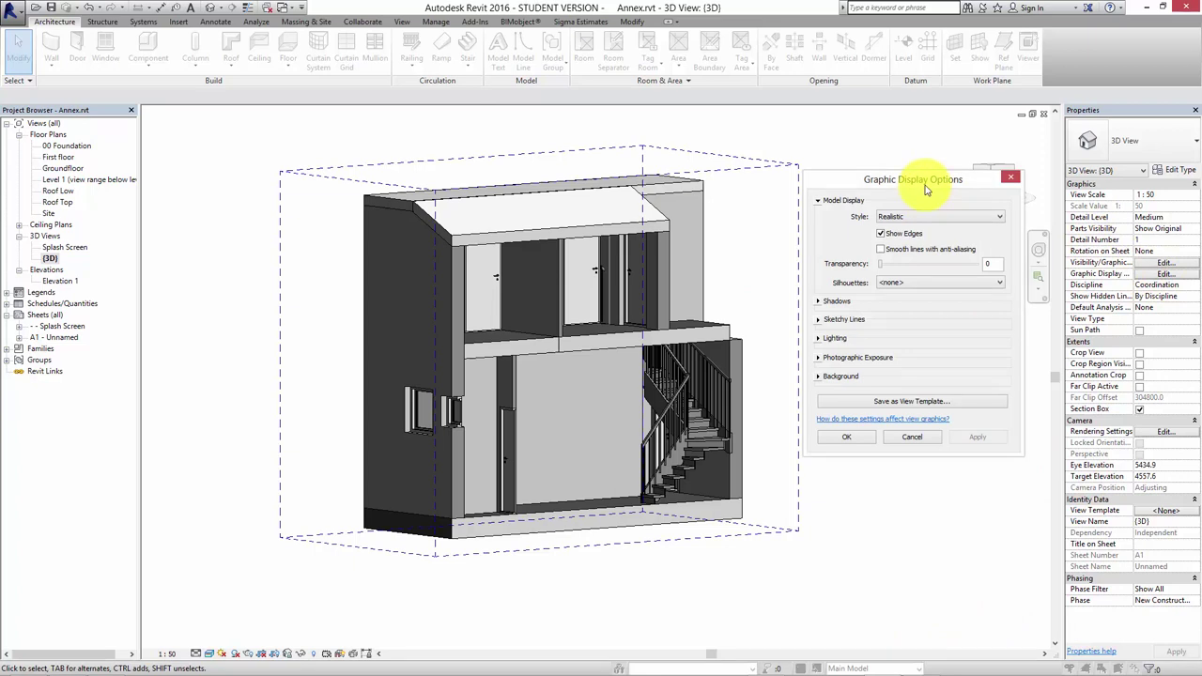
{"action": "left_click_drag", "start_coordinate": [920, 180], "coordinate": [904, 177]}
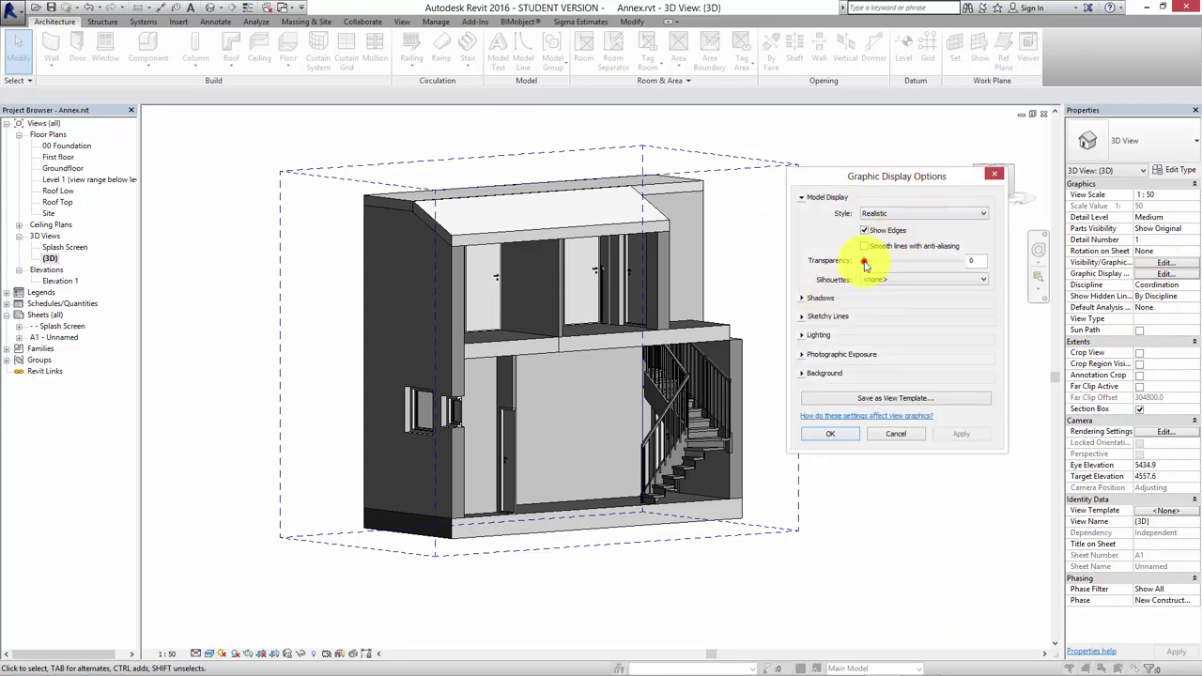
Try a model transparency of 13 on the 3D view and reset the transparency to 0
{"action": "left_click", "coordinate": [961, 434]}
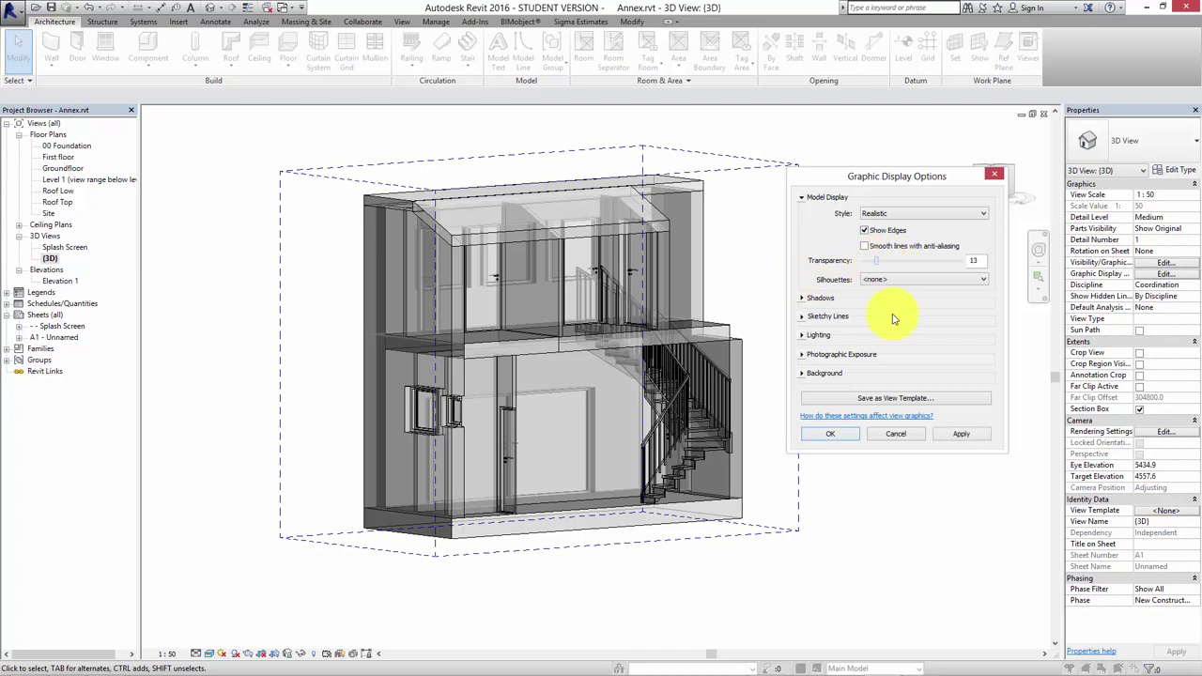
{"action": "left_click", "coordinate": [961, 434]}
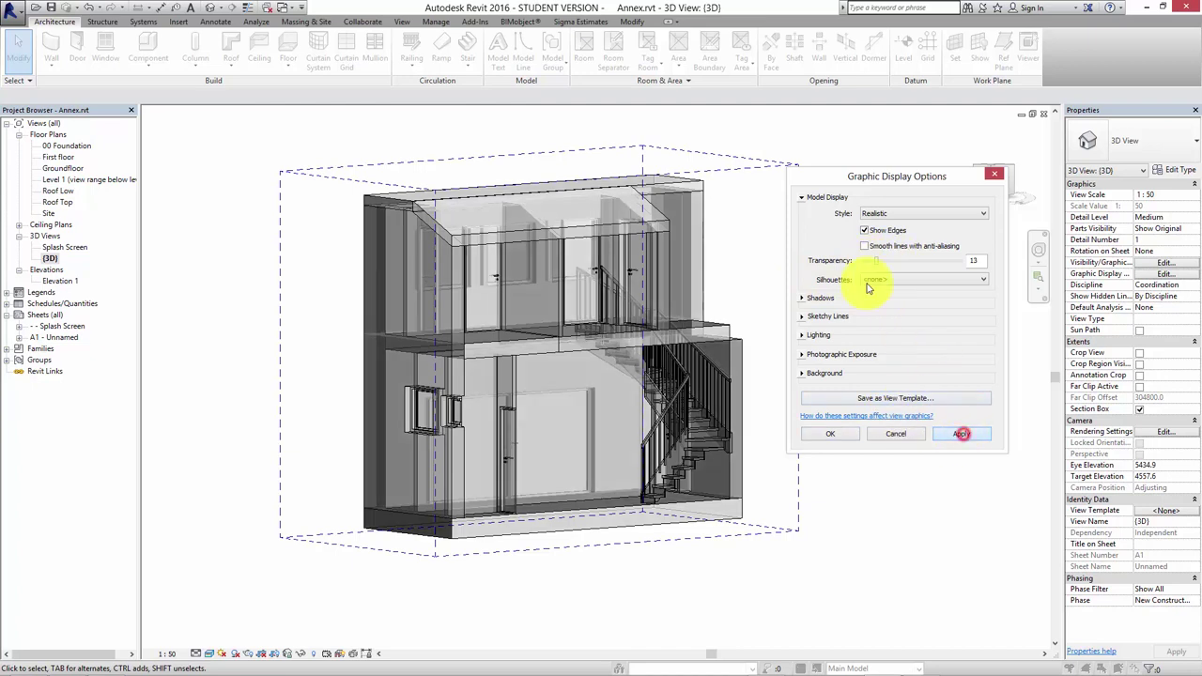
{"action": "left_click_drag", "start_coordinate": [873, 266], "coordinate": [864, 261]}
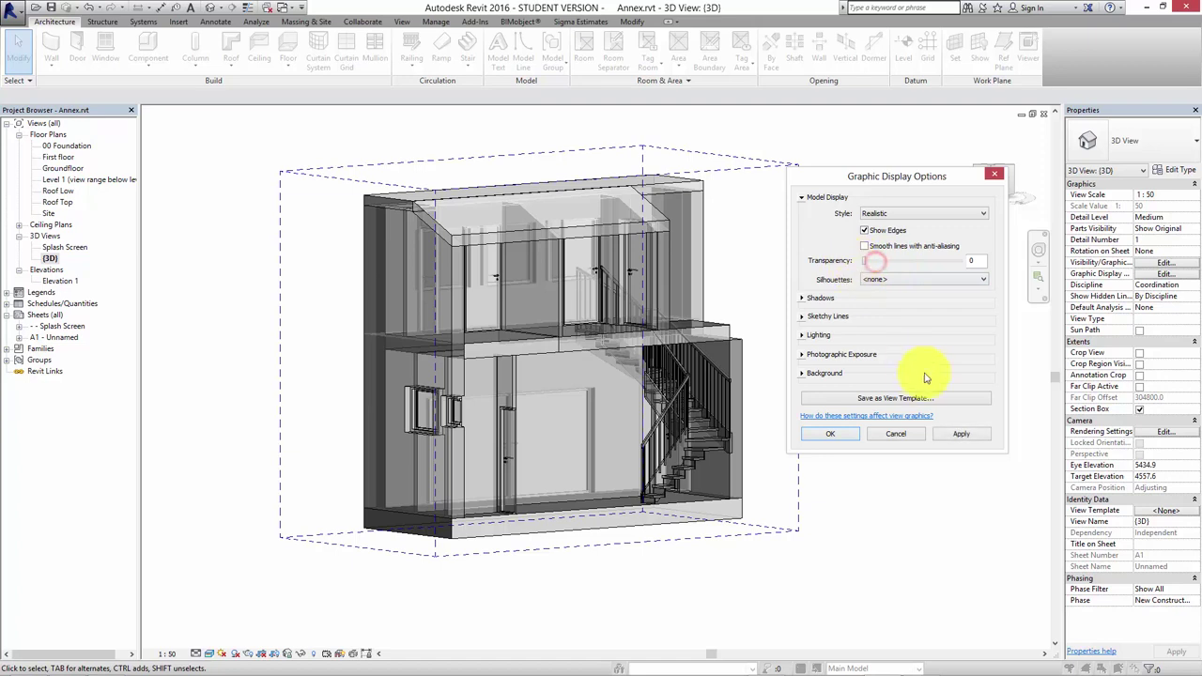
Enable Cast Shadows and Show Ambient Shadows for the 3D view and accept the graphic display settings
{"action": "left_click", "coordinate": [803, 298]}
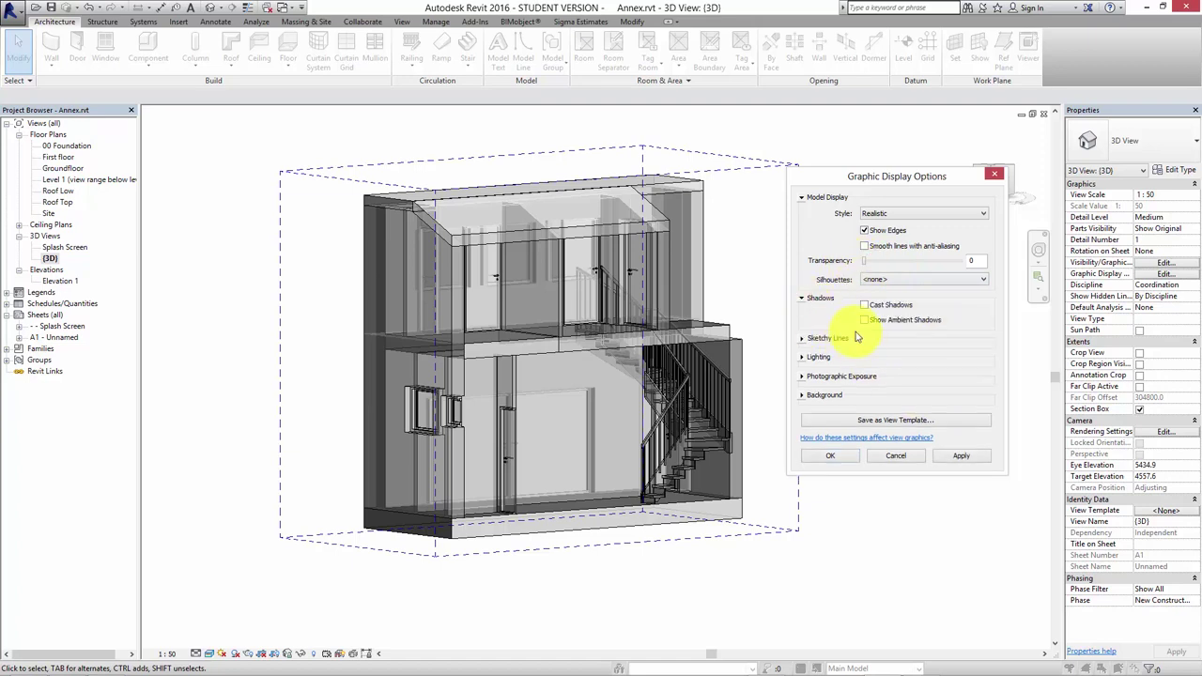
{"action": "left_click", "coordinate": [866, 305]}
{"action": "left_click", "coordinate": [960, 457]}
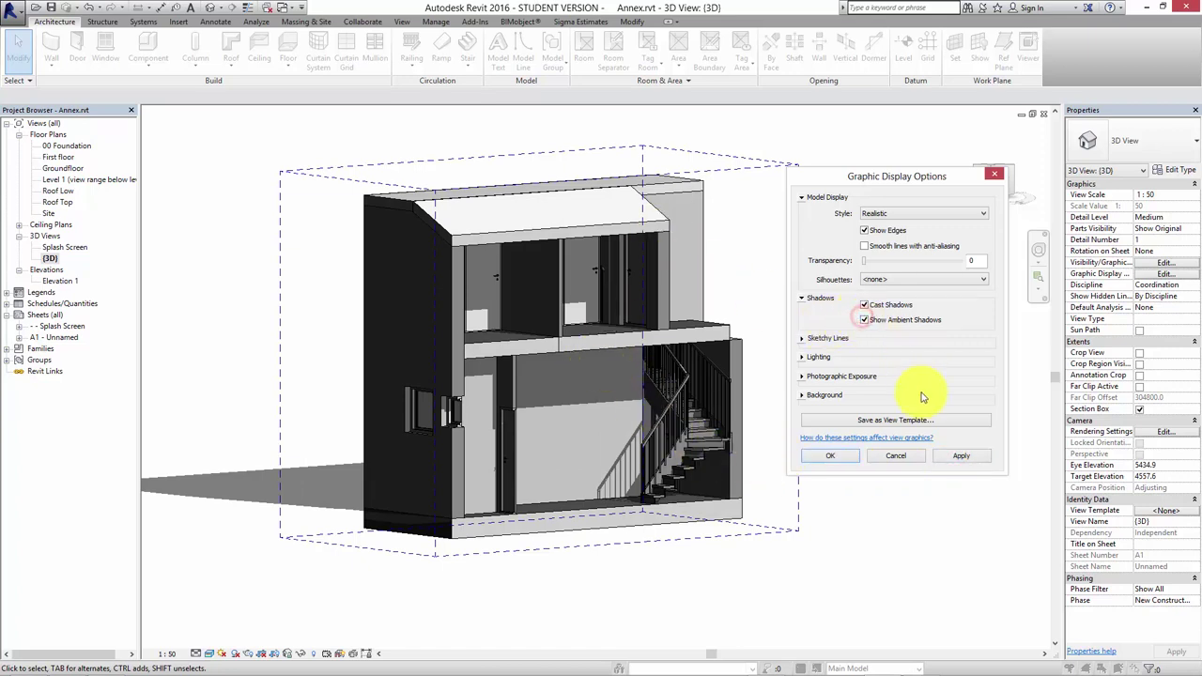
{"action": "left_click", "coordinate": [959, 457]}
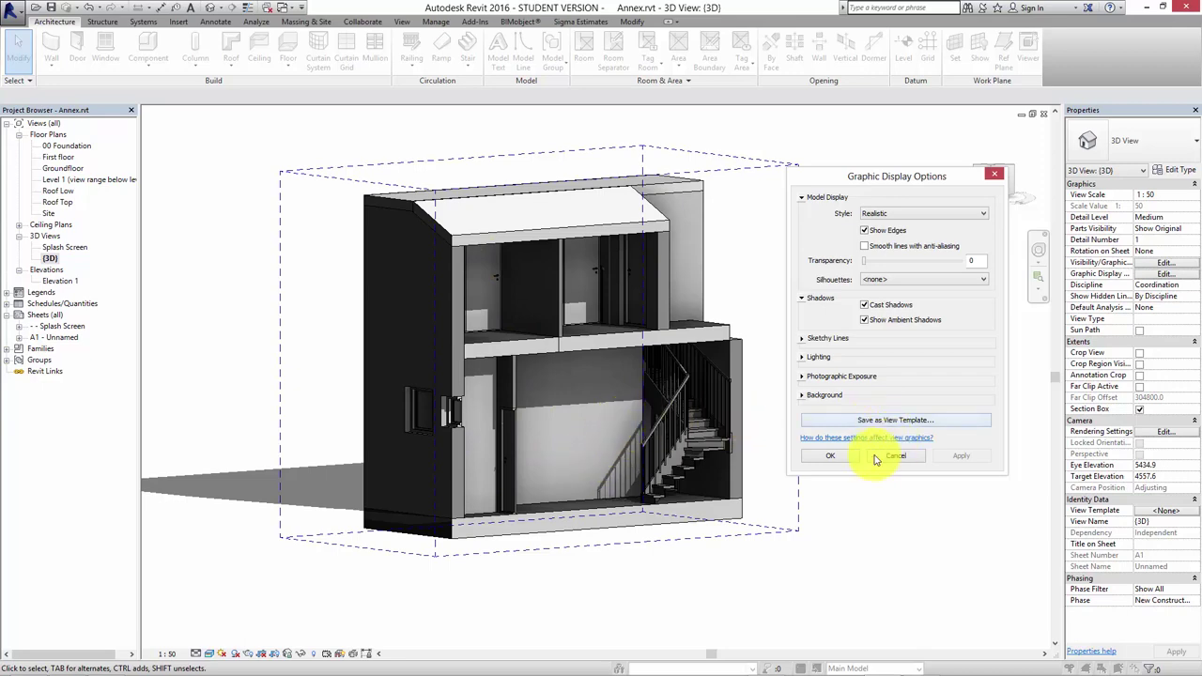
{"action": "left_click", "coordinate": [834, 456]}
Examine the shadows around the staircase, ground-floor rooms and door in the sectioned building from several angles
{"action": "scroll", "coordinate": [579, 465], "scroll_direction": "up", "scroll_amount": 5}
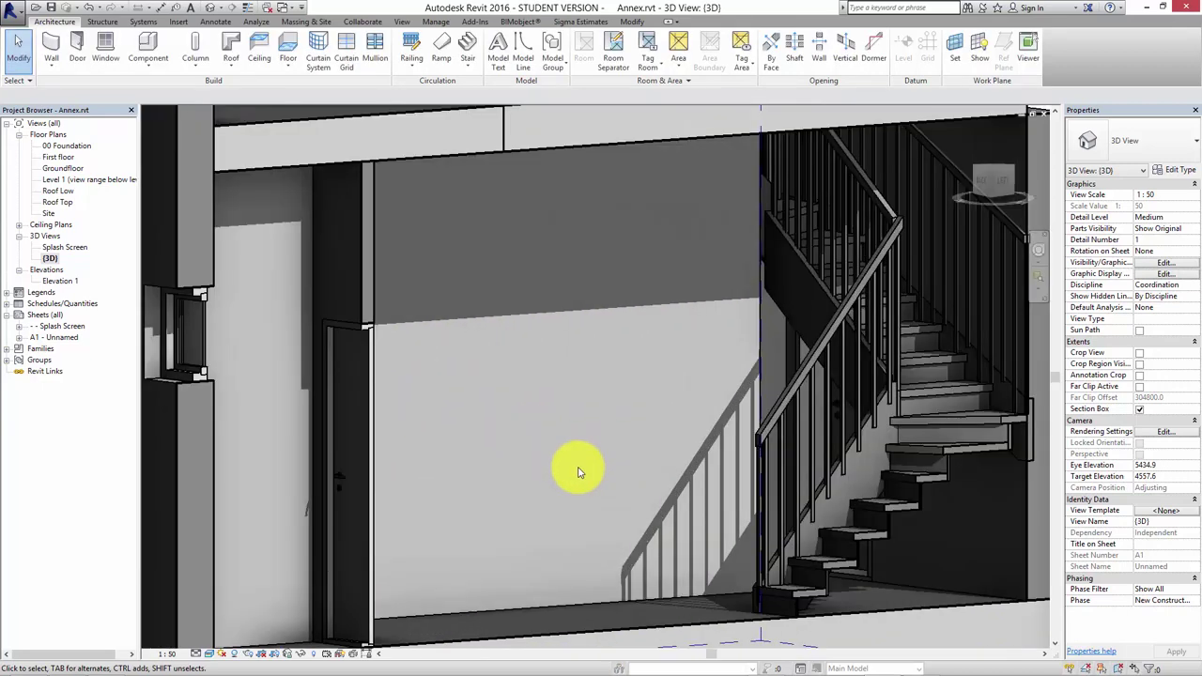
{"action": "scroll", "coordinate": [636, 420], "scroll_direction": "down", "scroll_amount": 5}
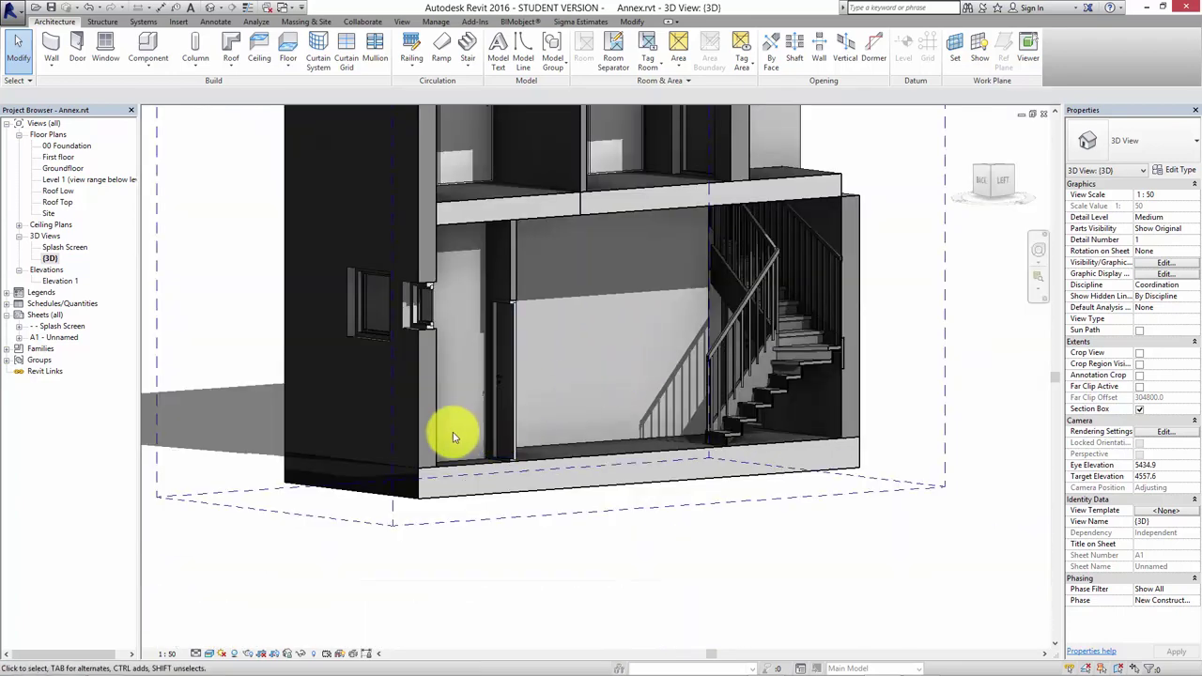
{"action": "scroll", "coordinate": [469, 434], "scroll_direction": "up", "scroll_amount": 2}
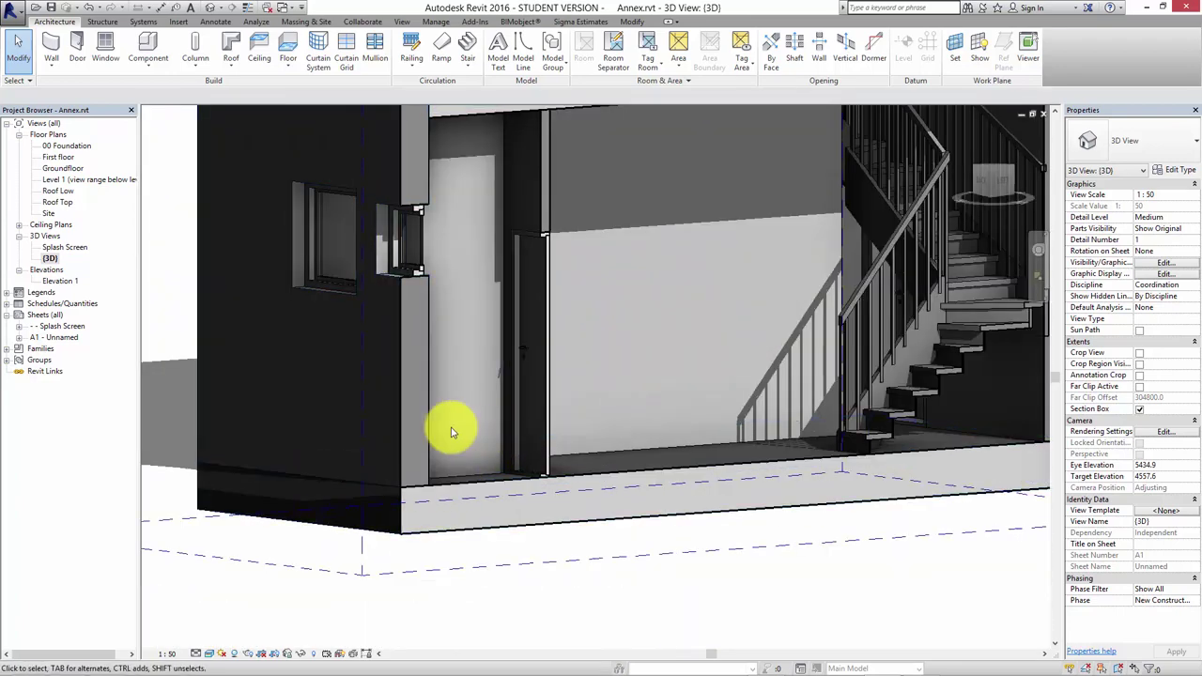
{"action": "scroll", "coordinate": [526, 367], "scroll_direction": "down", "scroll_amount": 3}
{"action": "middle_click_drag", "start_coordinate": [537, 349], "coordinate": [616, 310], "text": "shift"}
{"action": "scroll", "coordinate": [619, 375], "scroll_direction": "up", "scroll_amount": 3}
{"action": "scroll", "coordinate": [619, 374], "scroll_direction": "down", "scroll_amount": 3}
{"action": "scroll", "coordinate": [616, 310], "scroll_direction": "up", "scroll_amount": 3}
{"action": "scroll", "coordinate": [615, 310], "scroll_direction": "down", "scroll_amount": 3}
{"action": "middle_click_drag", "start_coordinate": [639, 365], "coordinate": [483, 389], "text": "shift"}
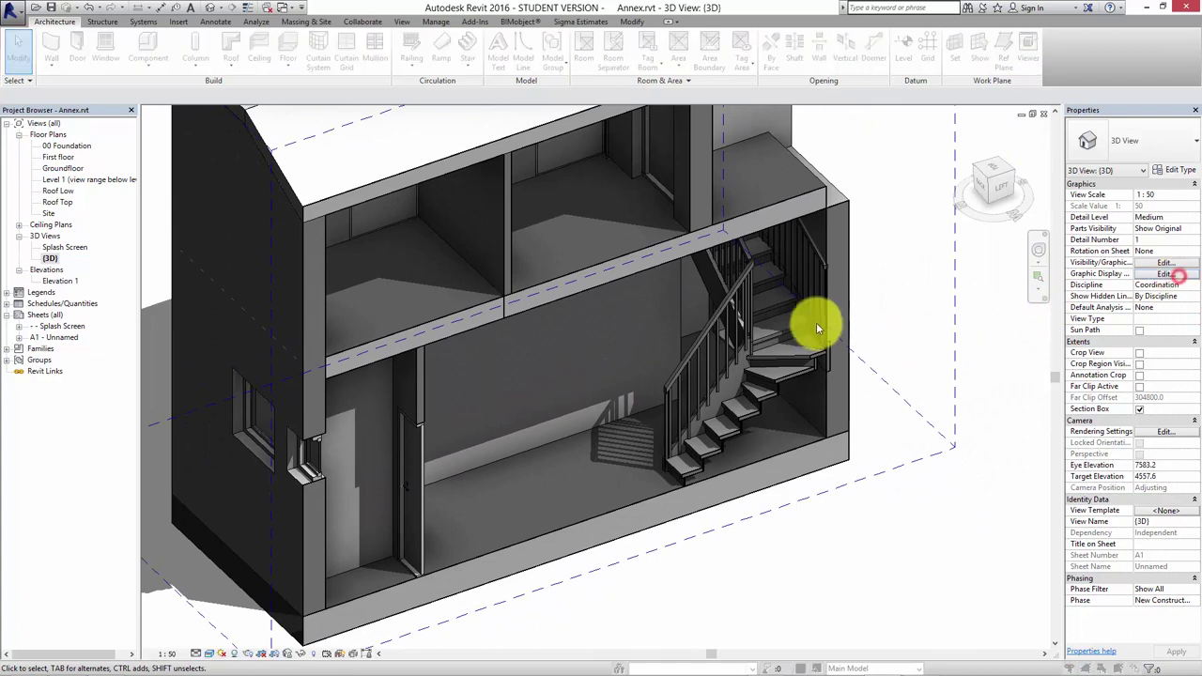
In the 3D view's lighting settings, set Shadows to 8 and Ambient Light to 81, and apply them
{"action": "left_click", "coordinate": [1163, 275]}
{"action": "left_click", "coordinate": [1166, 274]}
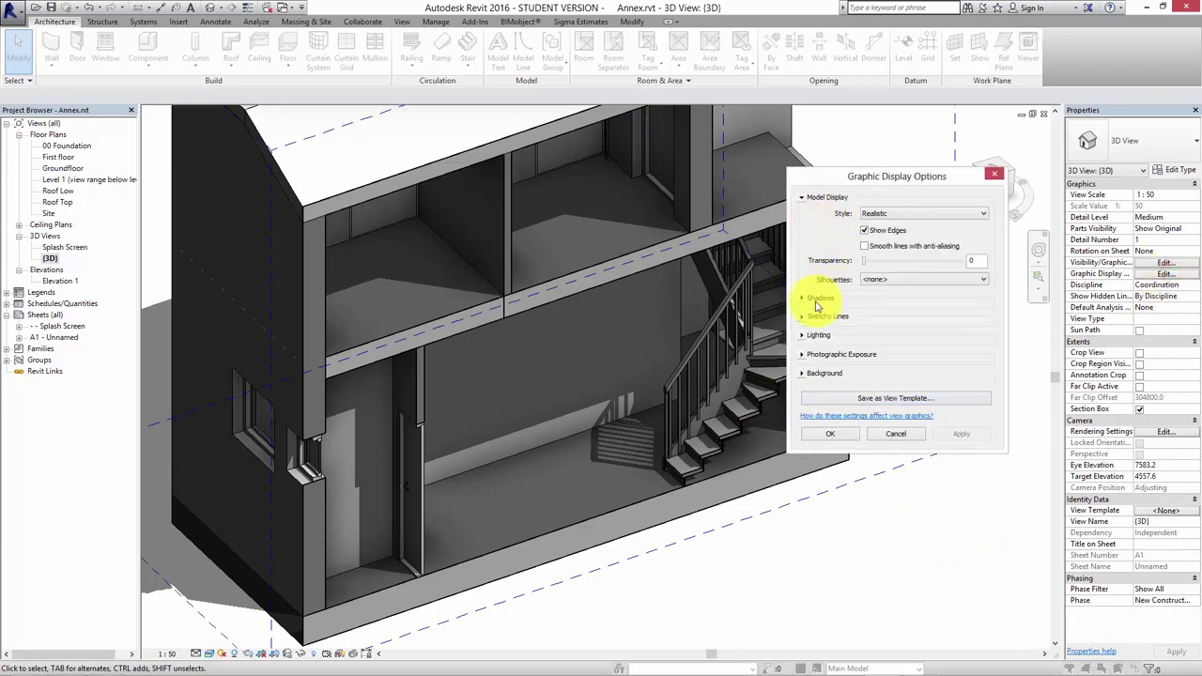
{"action": "left_click", "coordinate": [802, 355]}
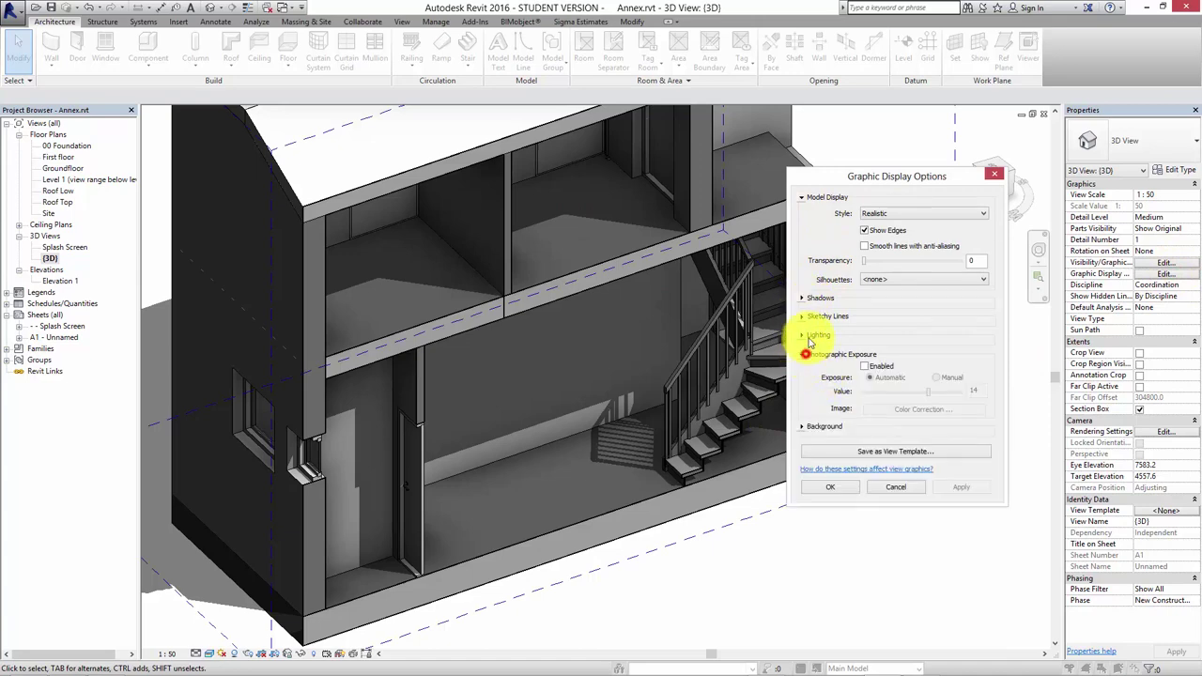
{"action": "left_click", "coordinate": [802, 335]}
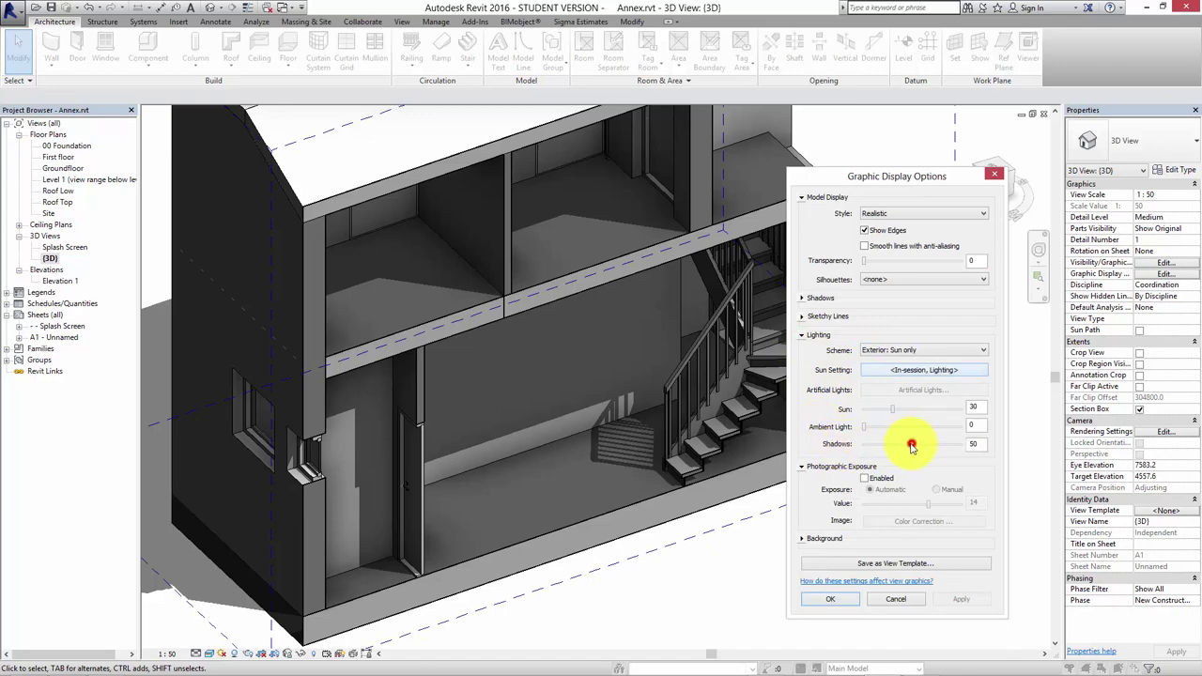
{"action": "left_click_drag", "start_coordinate": [911, 446], "coordinate": [882, 443]}
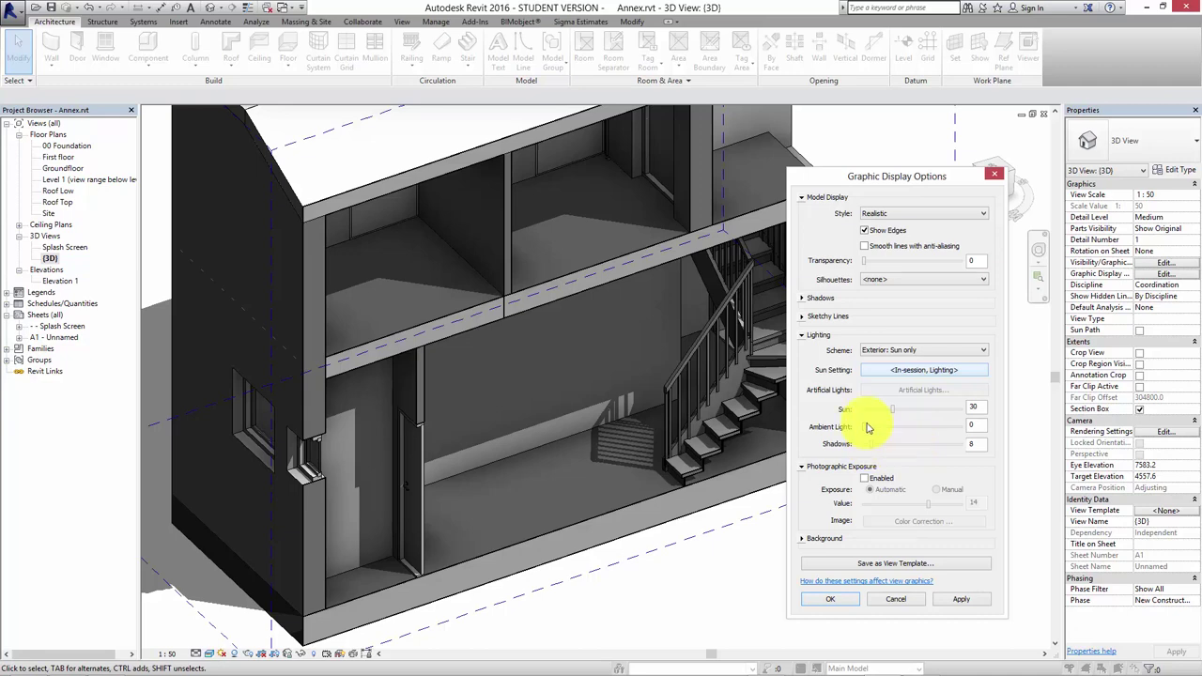
{"action": "left_click", "coordinate": [957, 601]}
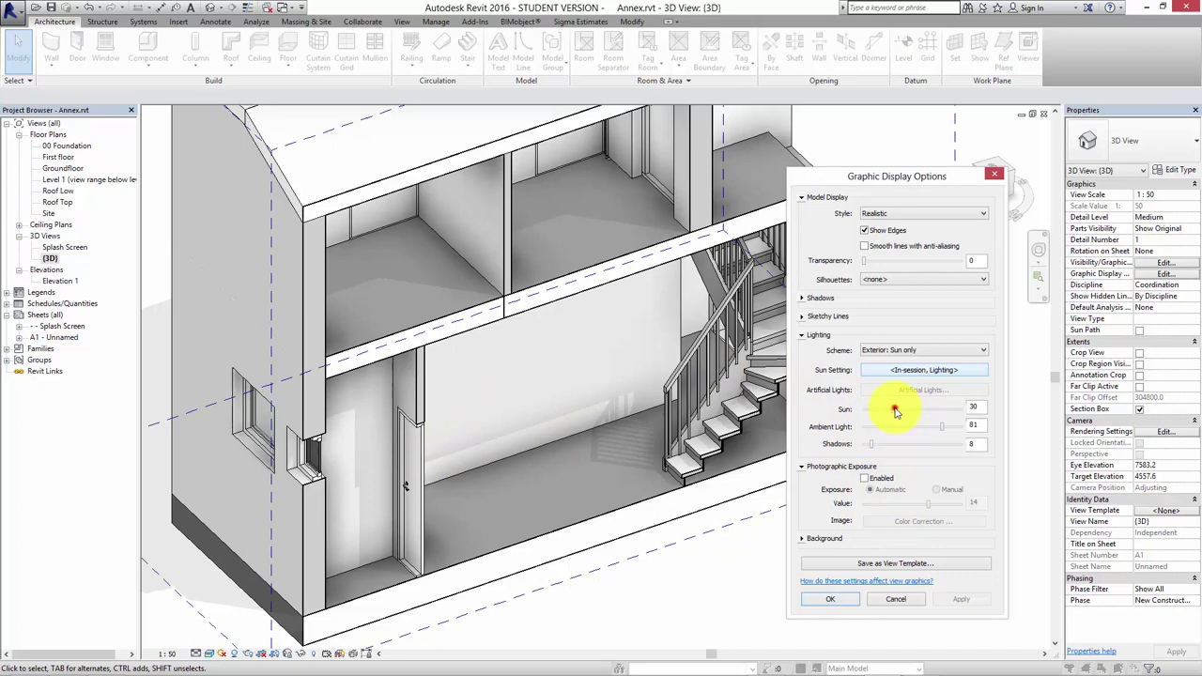
Raise the Sun intensity to 47 and Ambient Light to 86, and accept the lighting settings
{"action": "left_click", "coordinate": [945, 428]}
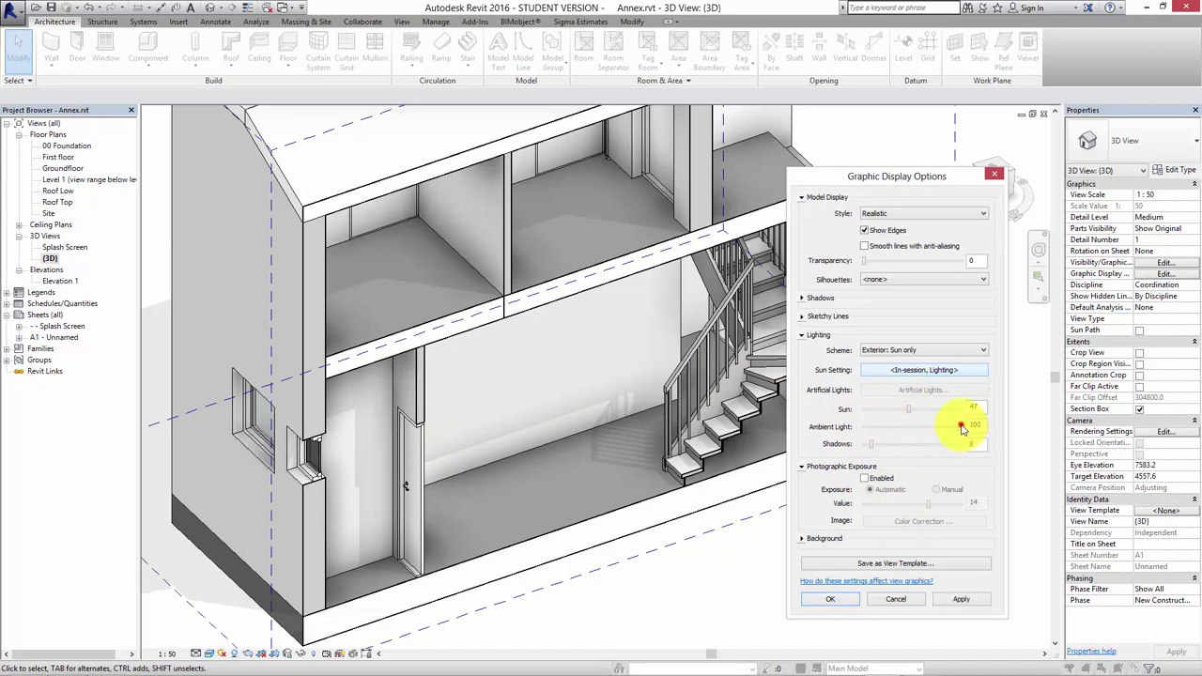
{"action": "left_click", "coordinate": [961, 600]}
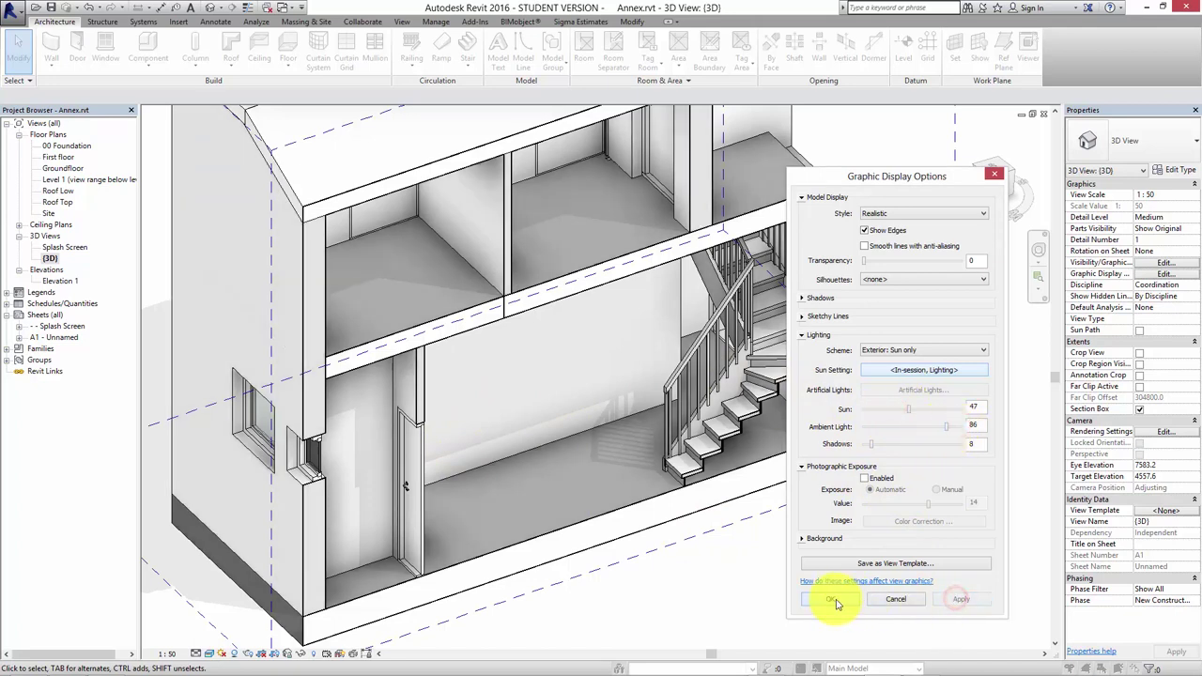
{"action": "left_click", "coordinate": [832, 599]}
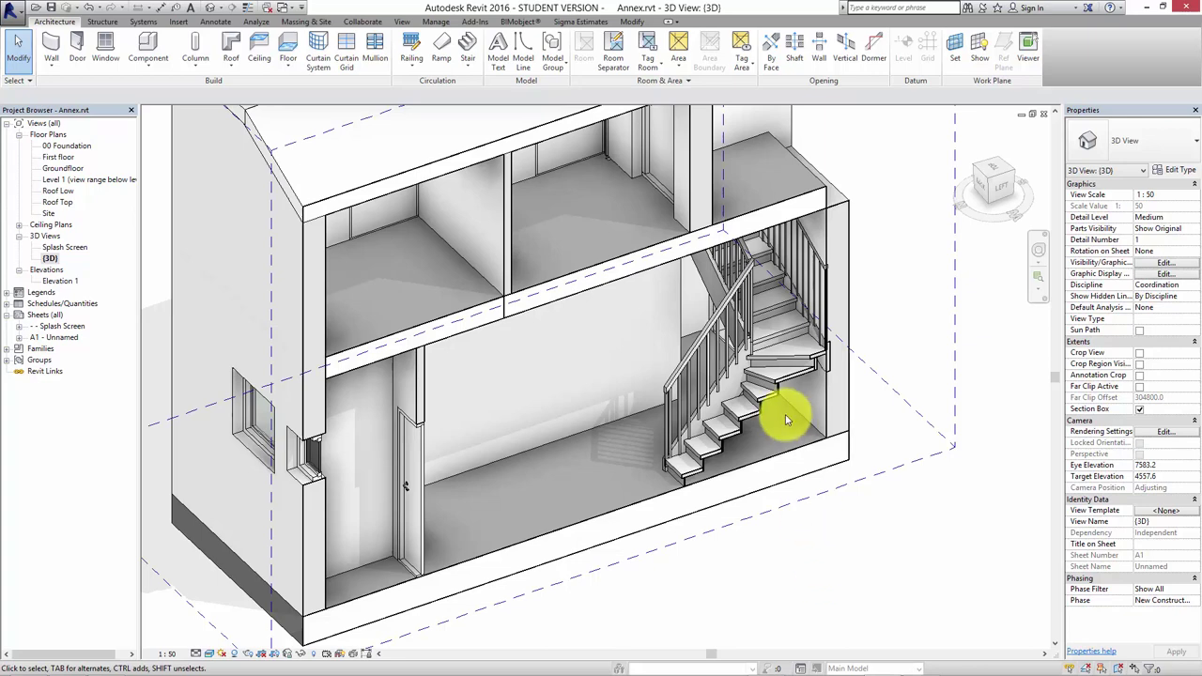
Pull the section box's end face inward past the windowed end wall to cut the rooms open there too
{"action": "scroll", "coordinate": [785, 415], "scroll_direction": "down", "scroll_amount": 3}
{"action": "middle_click_drag", "start_coordinate": [806, 457], "coordinate": [705, 558], "text": "shift"}
{"action": "left_click", "coordinate": [633, 560]}
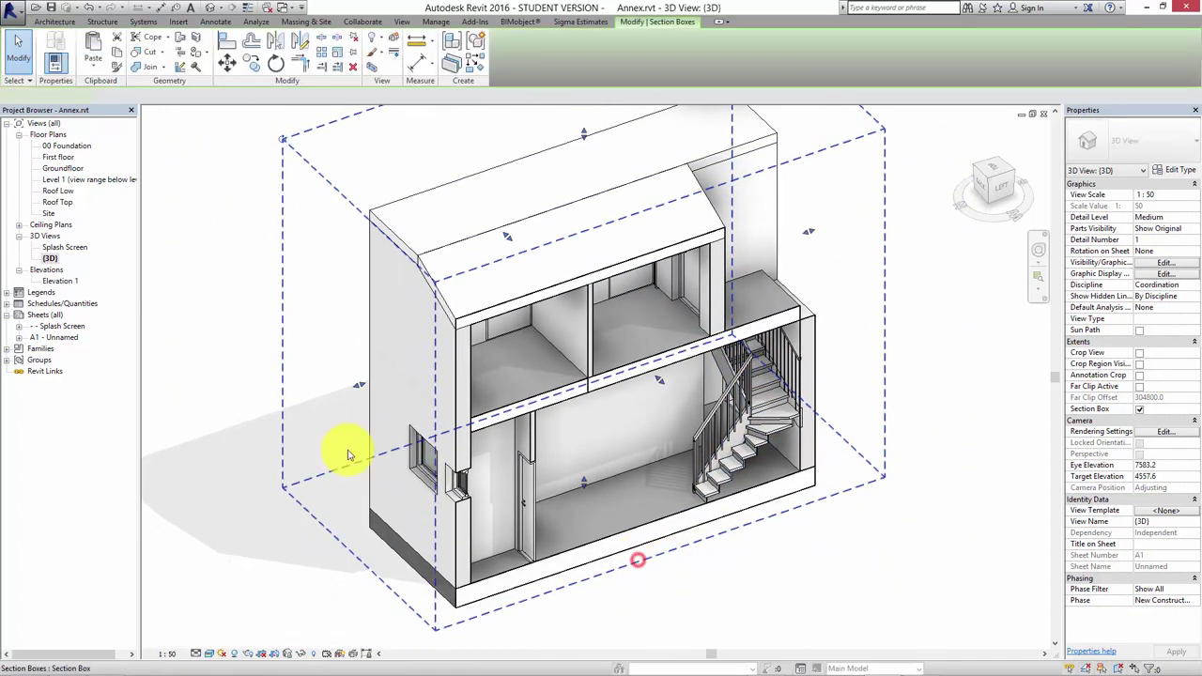
{"action": "left_click_drag", "start_coordinate": [361, 384], "coordinate": [446, 398]}
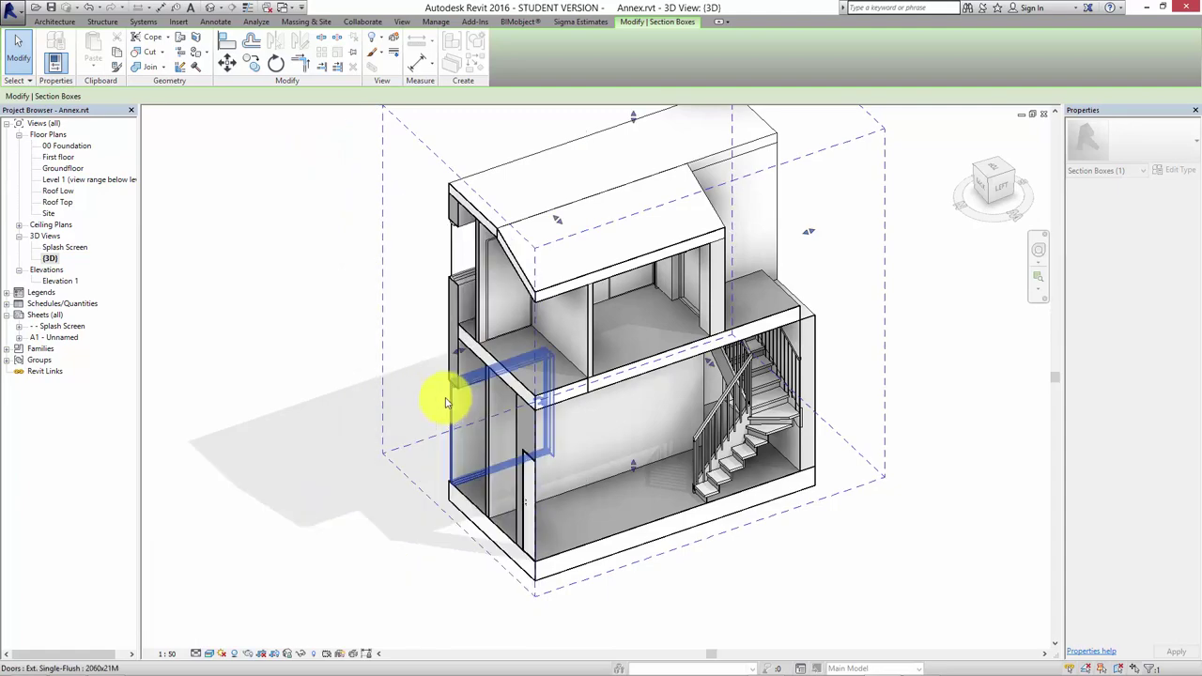
{"action": "middle_click_drag", "start_coordinate": [497, 344], "coordinate": [180, 499], "text": "shift"}
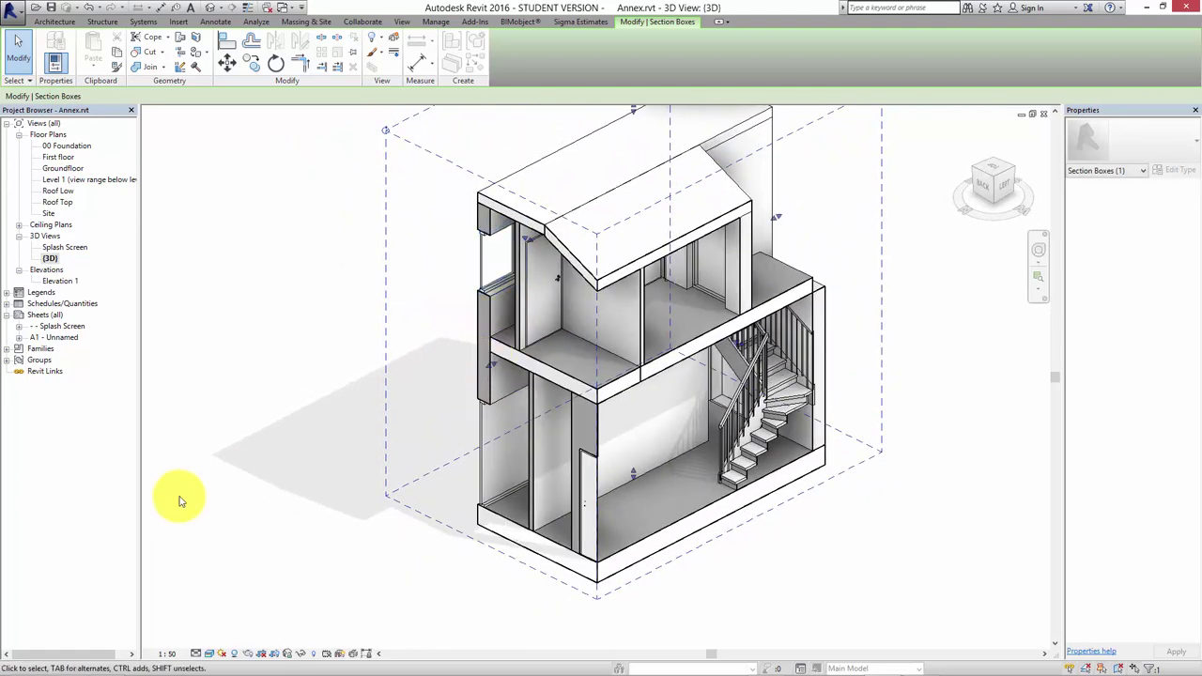
{"action": "left_click", "coordinate": [367, 500]}
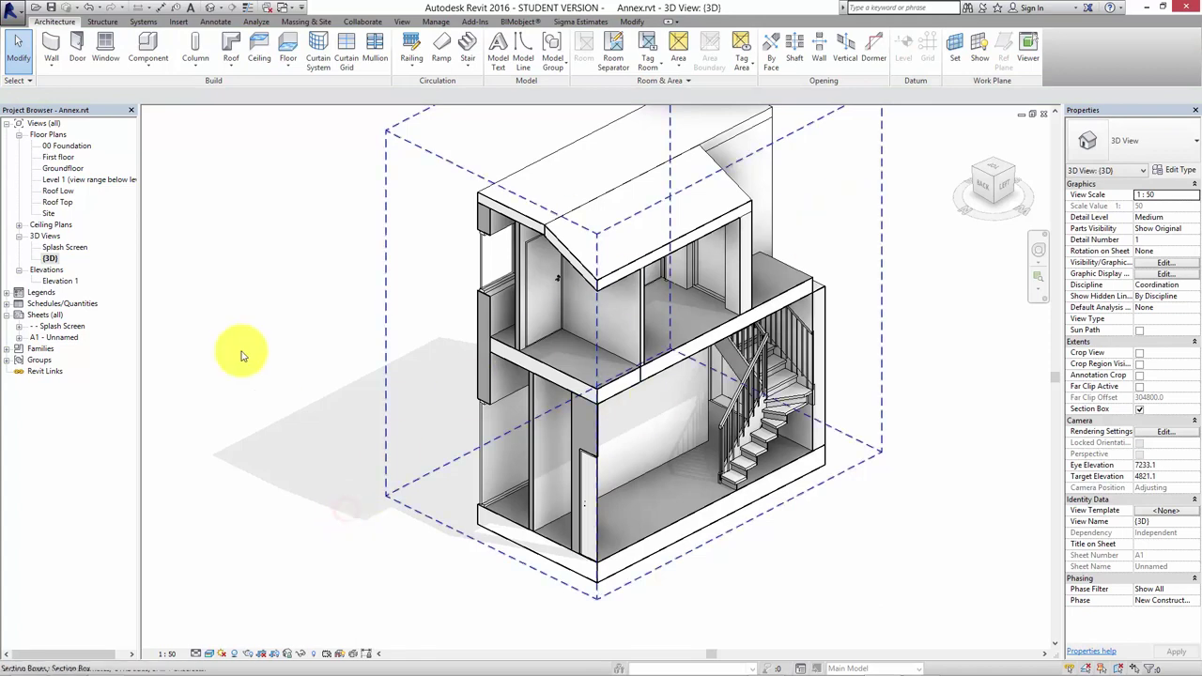
Open sheet A1 and check how the sectioned, shaded {3D} viewport sits on the sheet
{"action": "double_click", "coordinate": [55, 337]}
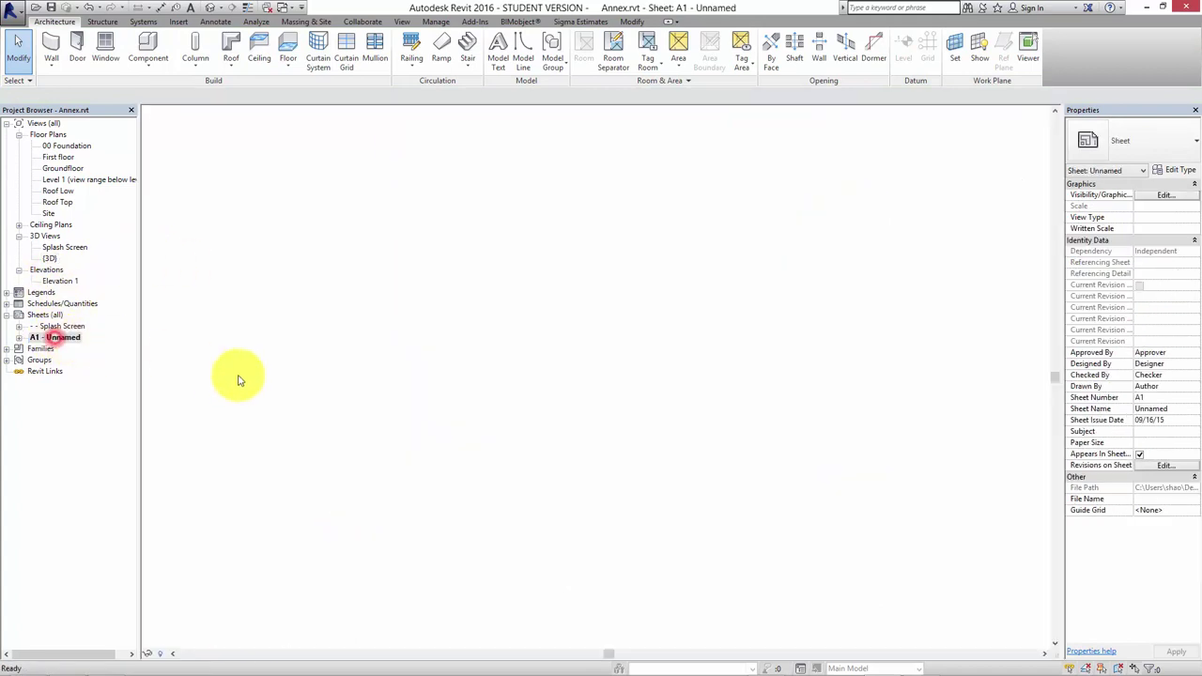
{"action": "scroll", "coordinate": [760, 389], "scroll_direction": "up", "scroll_amount": 2}
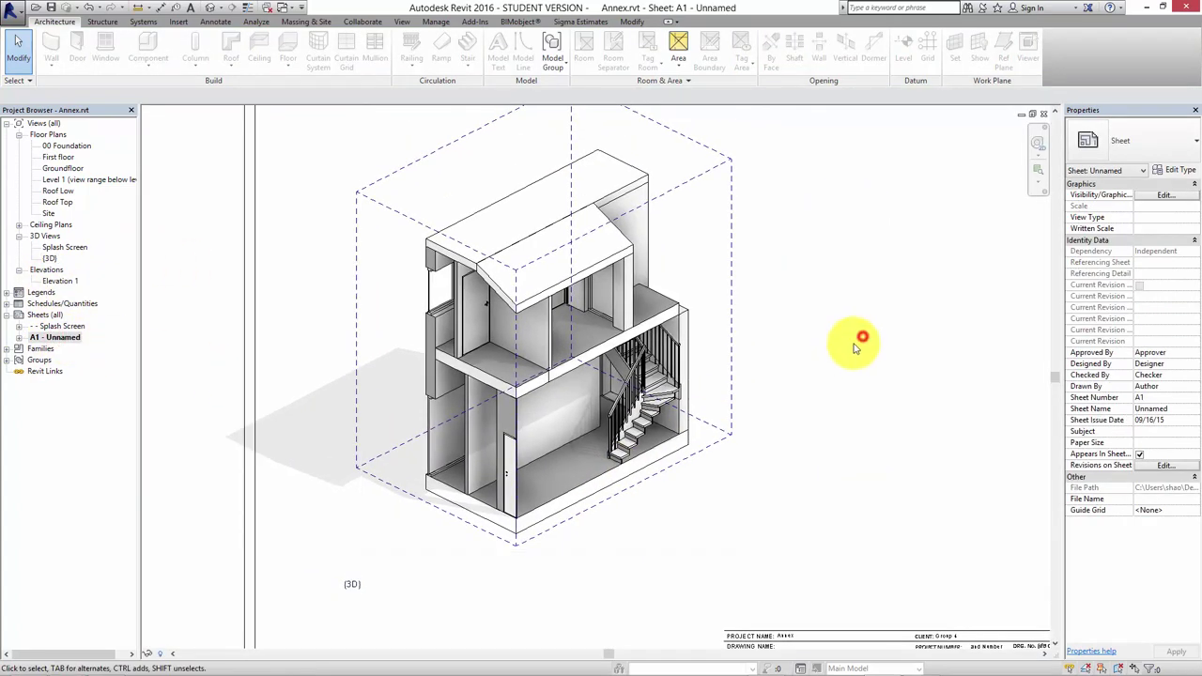
{"action": "middle_click_drag", "start_coordinate": [854, 341], "coordinate": [852, 357]}
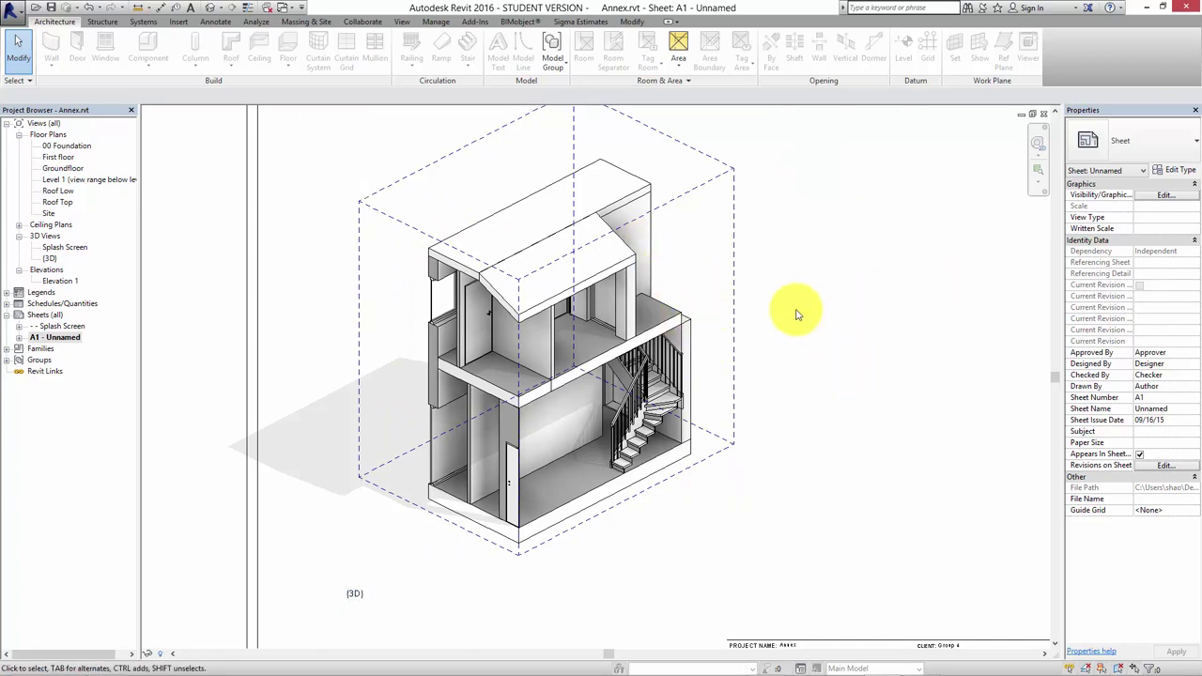
{"action": "middle_click_drag", "start_coordinate": [761, 418], "coordinate": [689, 365]}
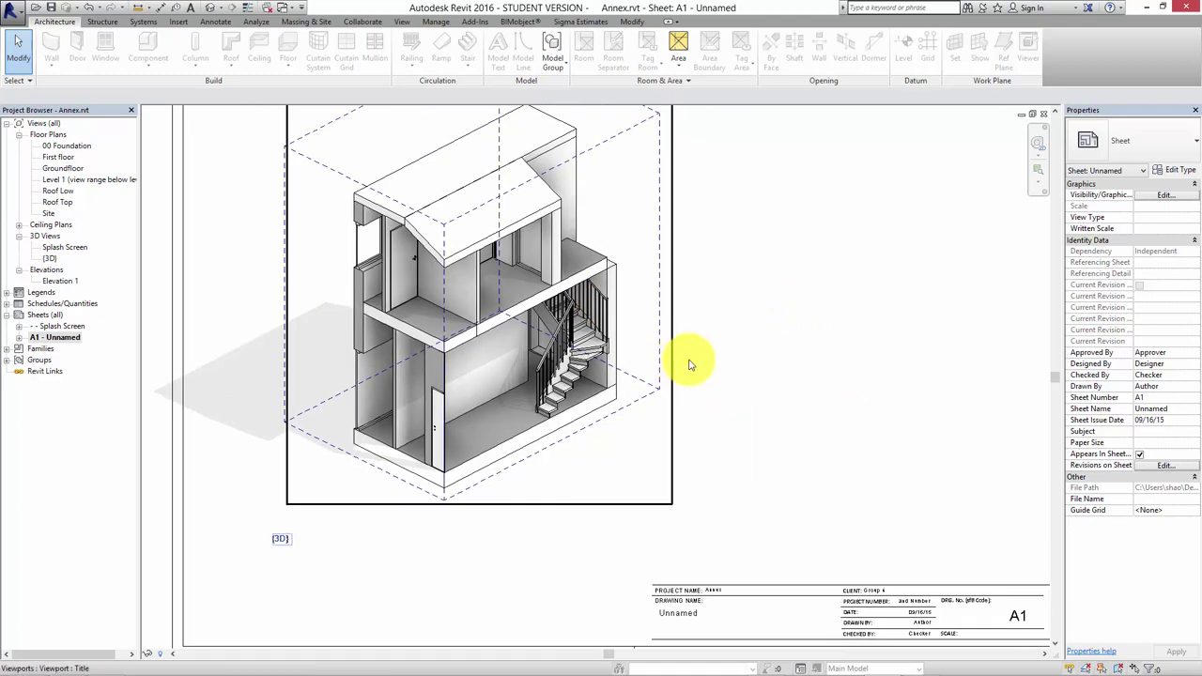
{"action": "scroll", "coordinate": [688, 364], "scroll_direction": "down", "scroll_amount": 3}
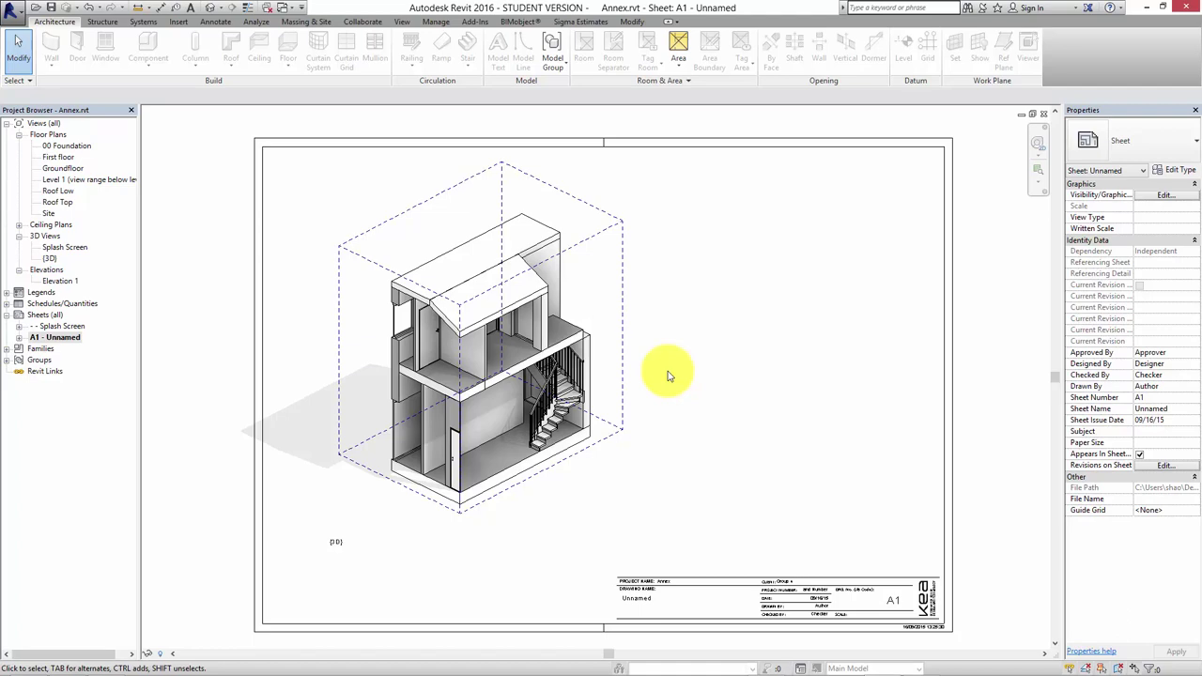
{"action": "mouse_move", "coordinate": [1071, 669]}
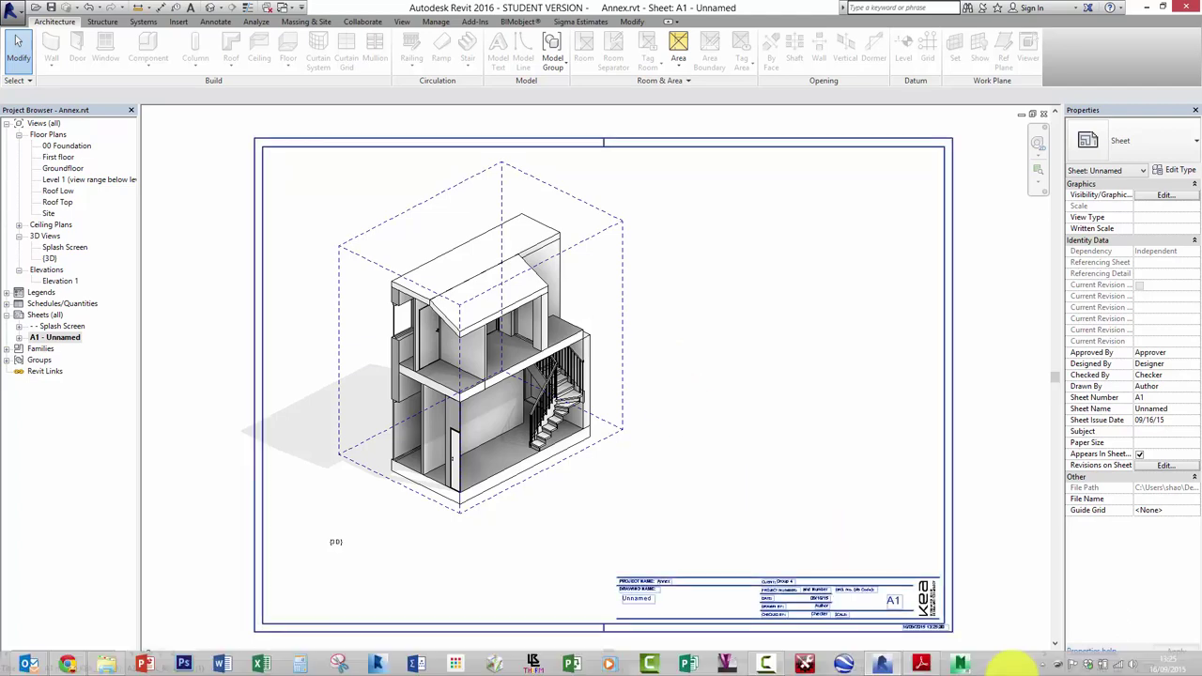